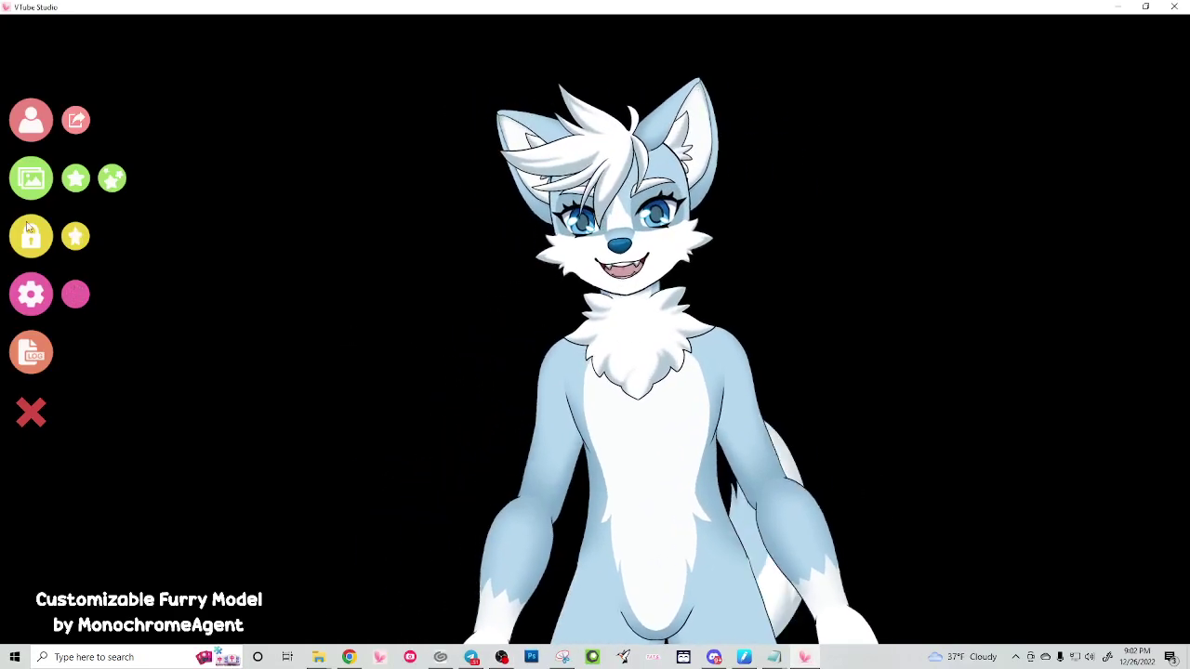
# Step: Switch the VTube Studio background to ColorPicker from the background list
pyautogui.click(30, 178)
pyautogui.scroll(-2, 516, 342)
pyautogui.scroll(-2, 502, 353)
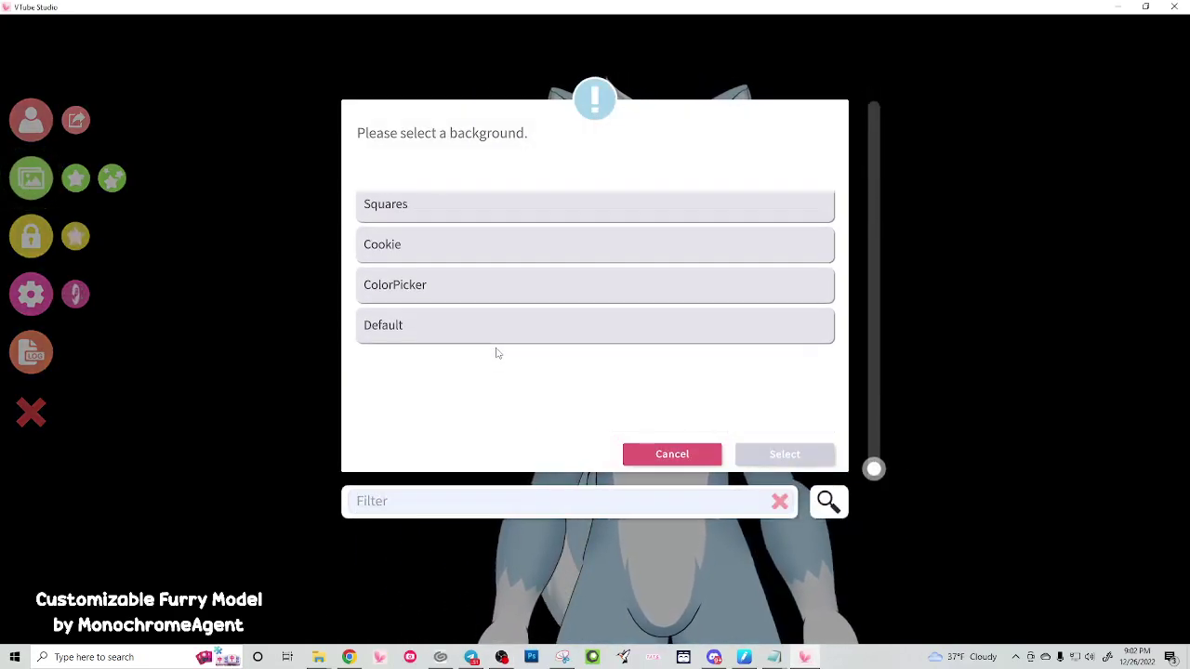
pyautogui.click(437, 370)
pyautogui.click(792, 455)
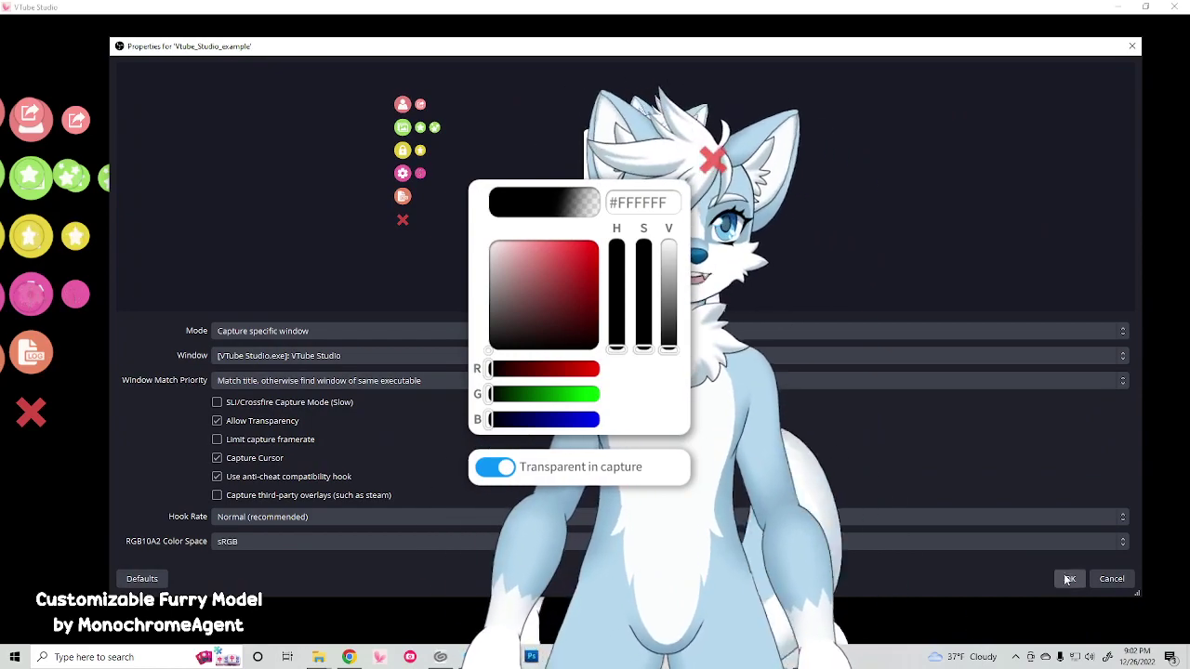
# Step: Confirm the OBS window-capture properties and close VTube Studio's background colour panel
pyautogui.click(1068, 579)
pyautogui.click(854, 290)
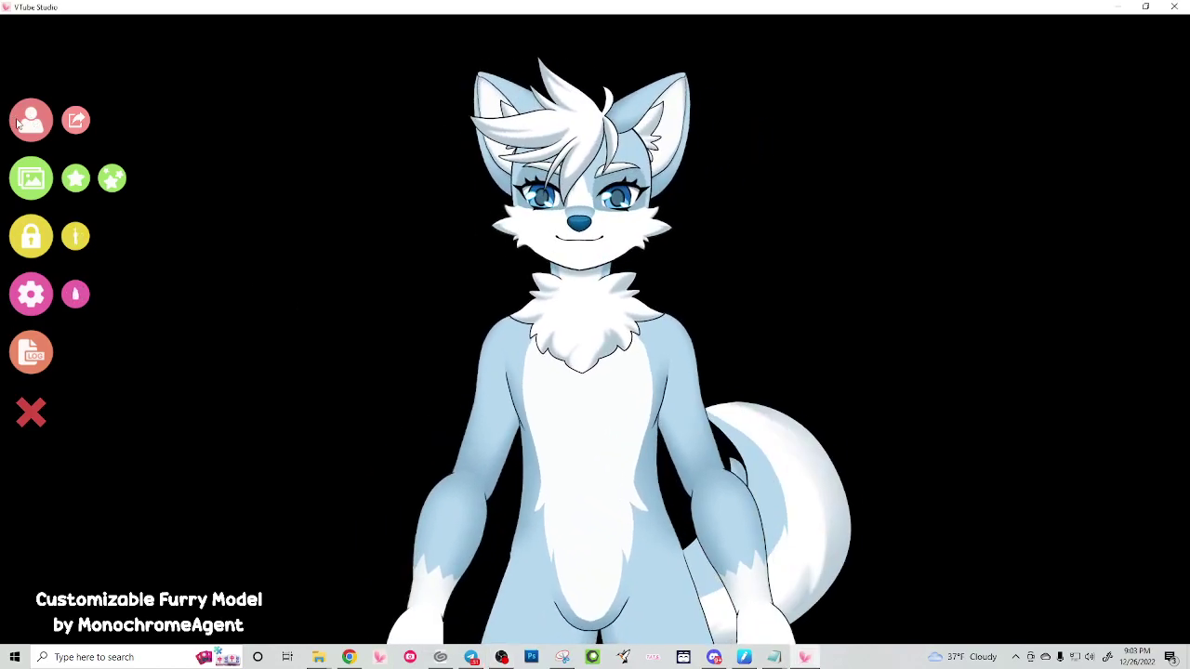
# Step: Glance at the model list, then open the app settings on the Hotkey Settings tab
pyautogui.click(21, 123)
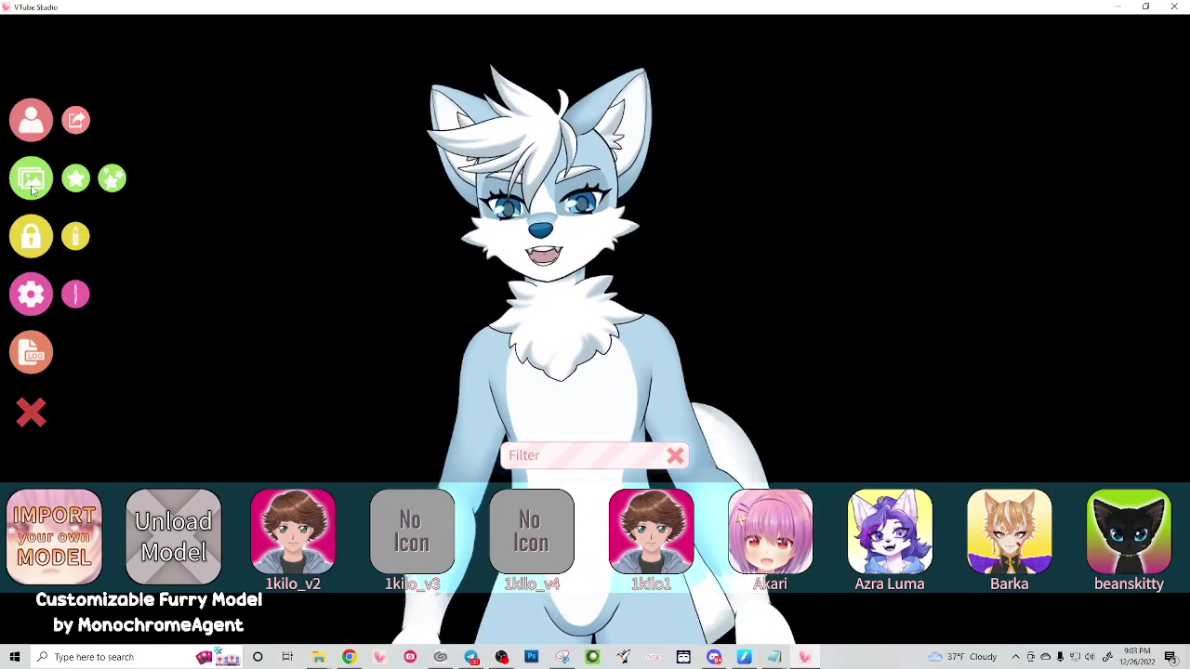
pyautogui.click(41, 122)
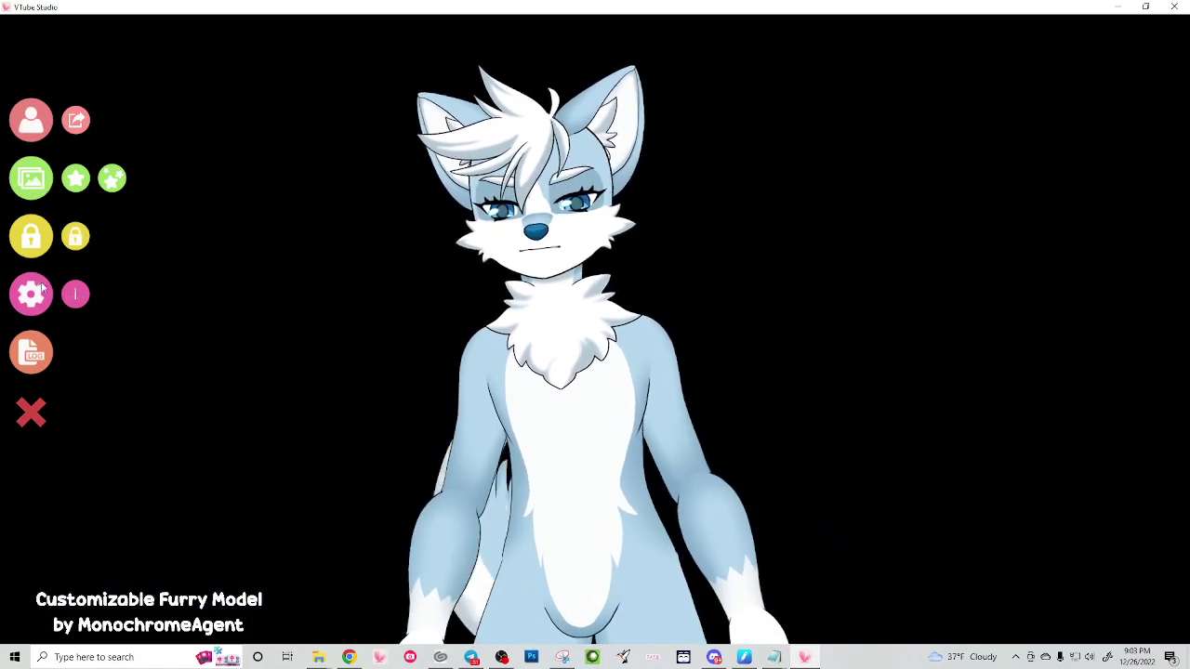
pyautogui.click(33, 294)
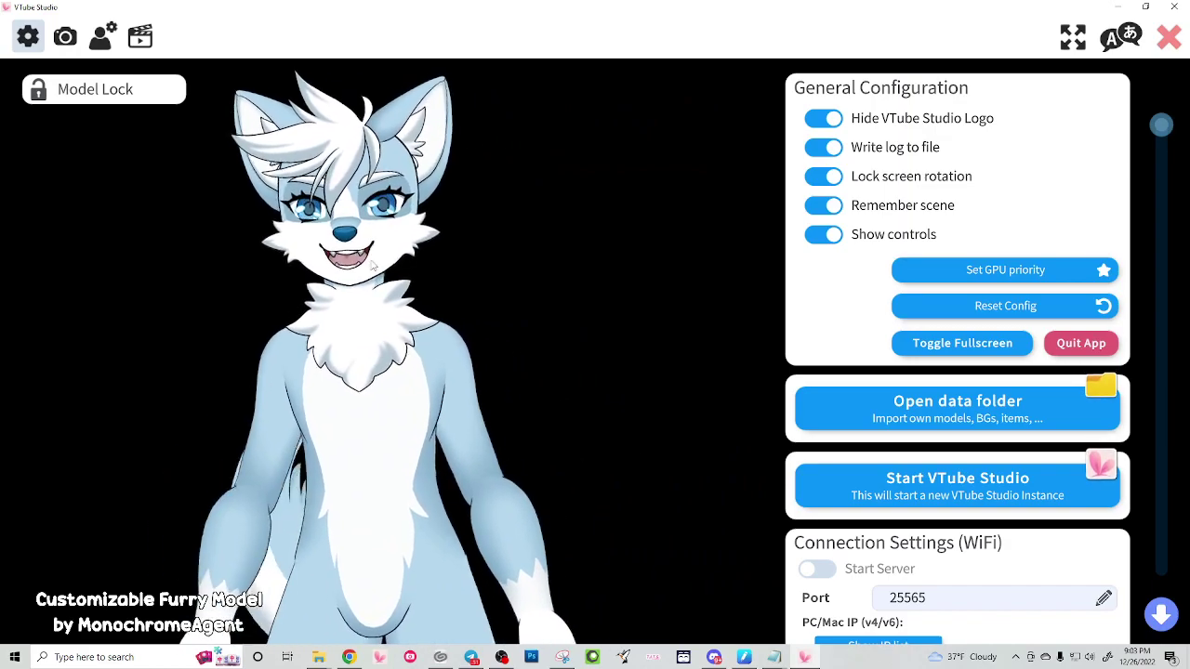
pyautogui.click(141, 37)
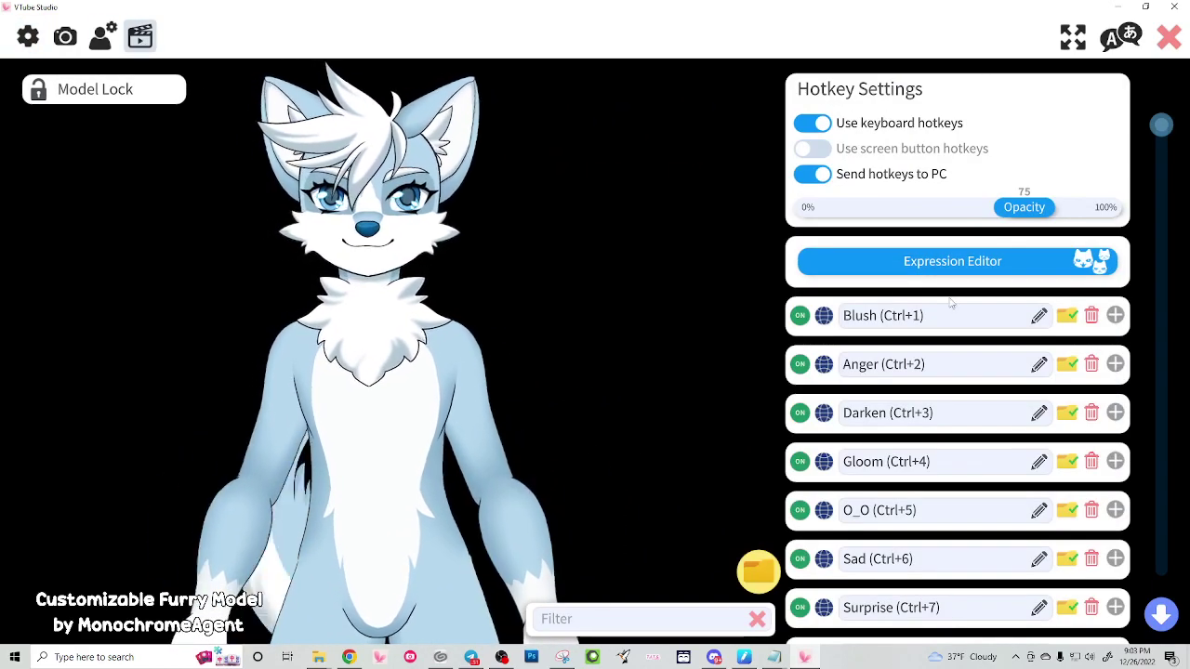
# Step: Scroll through the hotkey settings and open the Expression Editor
pyautogui.moveTo(1174, 116); pyautogui.dragTo(1188, 561)
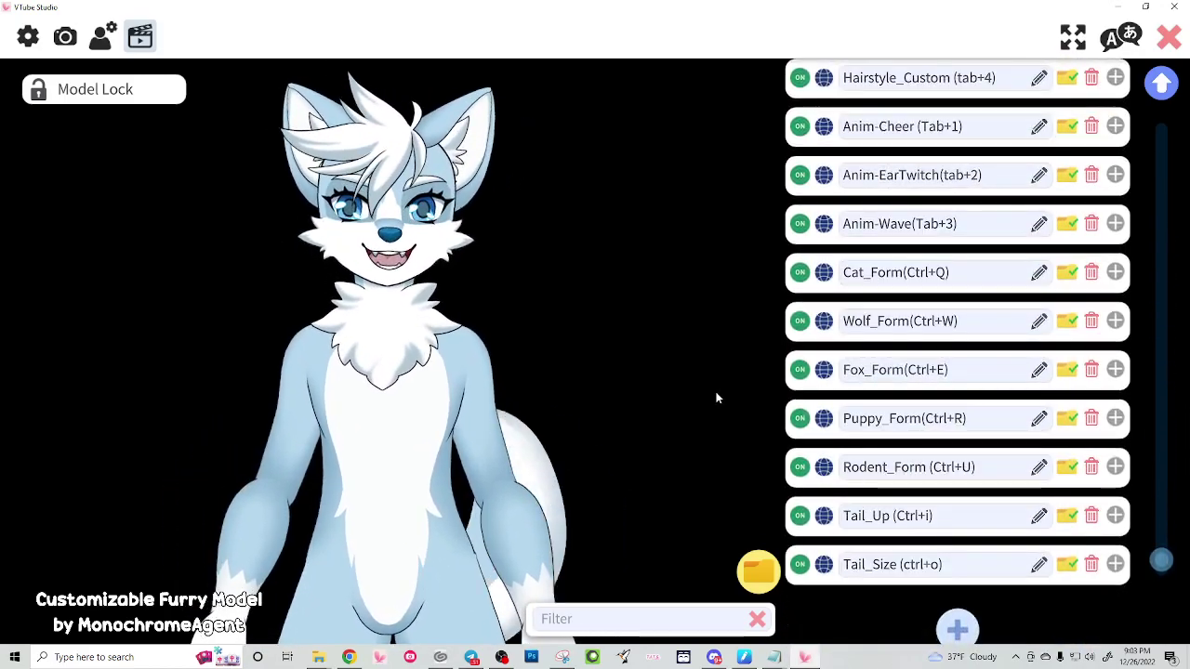
pyautogui.scroll(-1, 989, 447)
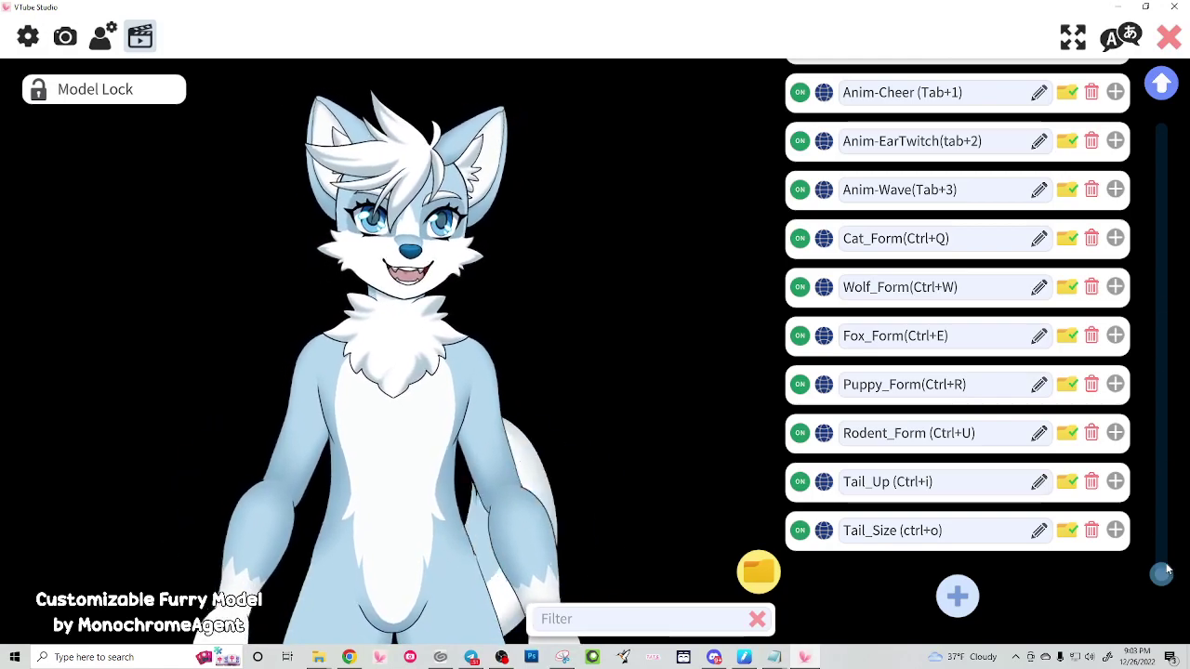
pyautogui.moveTo(1168, 571); pyautogui.dragTo(1161, 125)
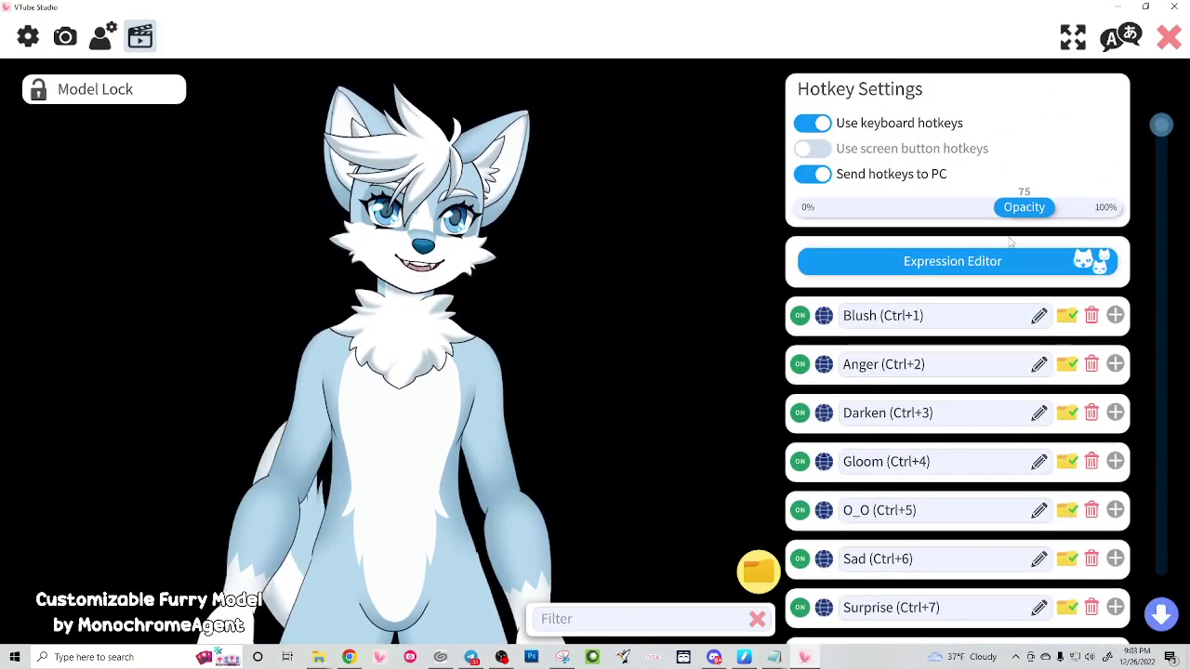
pyautogui.click(949, 262)
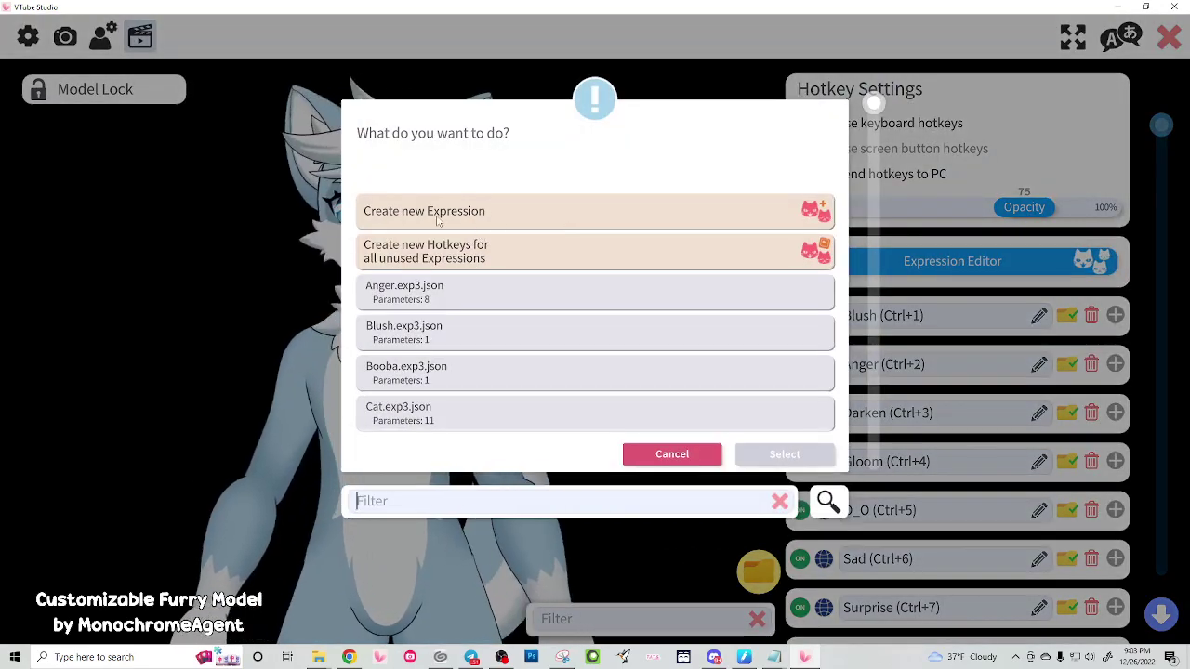
# Step: Create a new expression and name it 'My custom model'
pyautogui.click(416, 220)
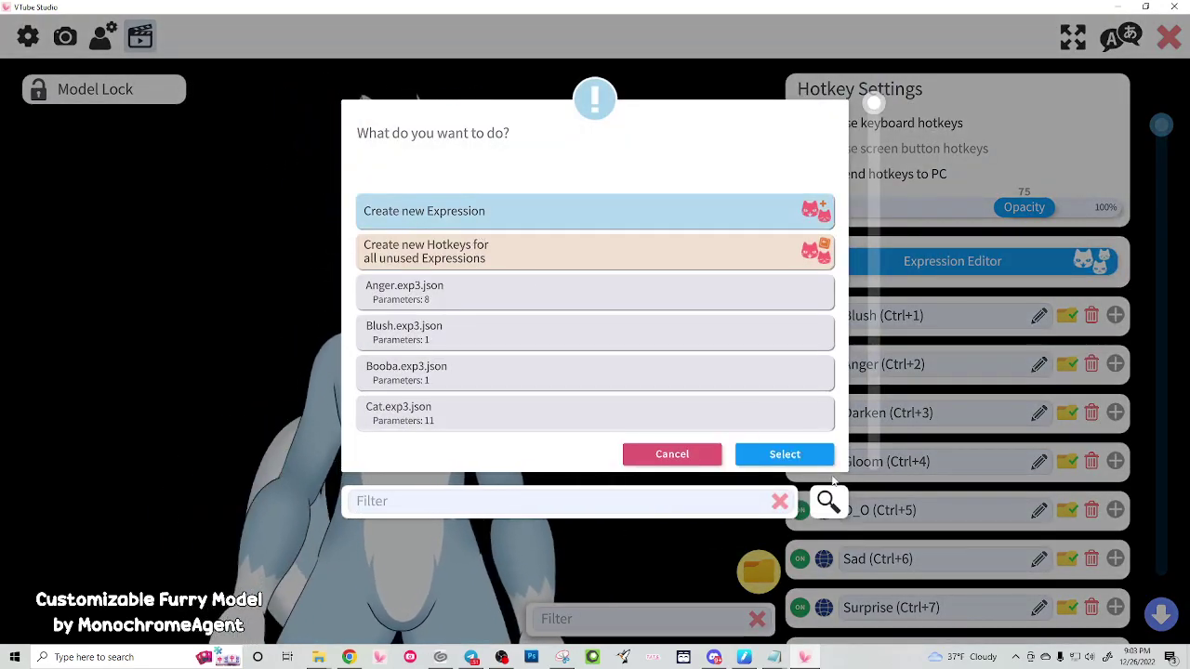
pyautogui.click(789, 456)
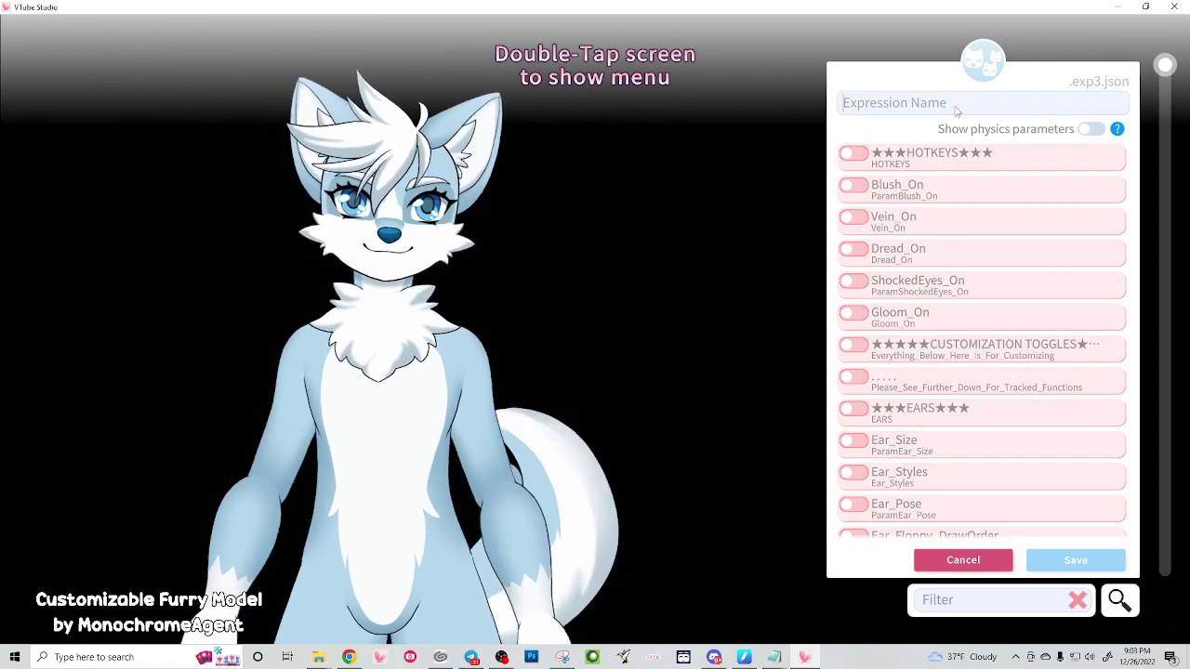
pyautogui.click(956, 110)
pyautogui.write('My ')
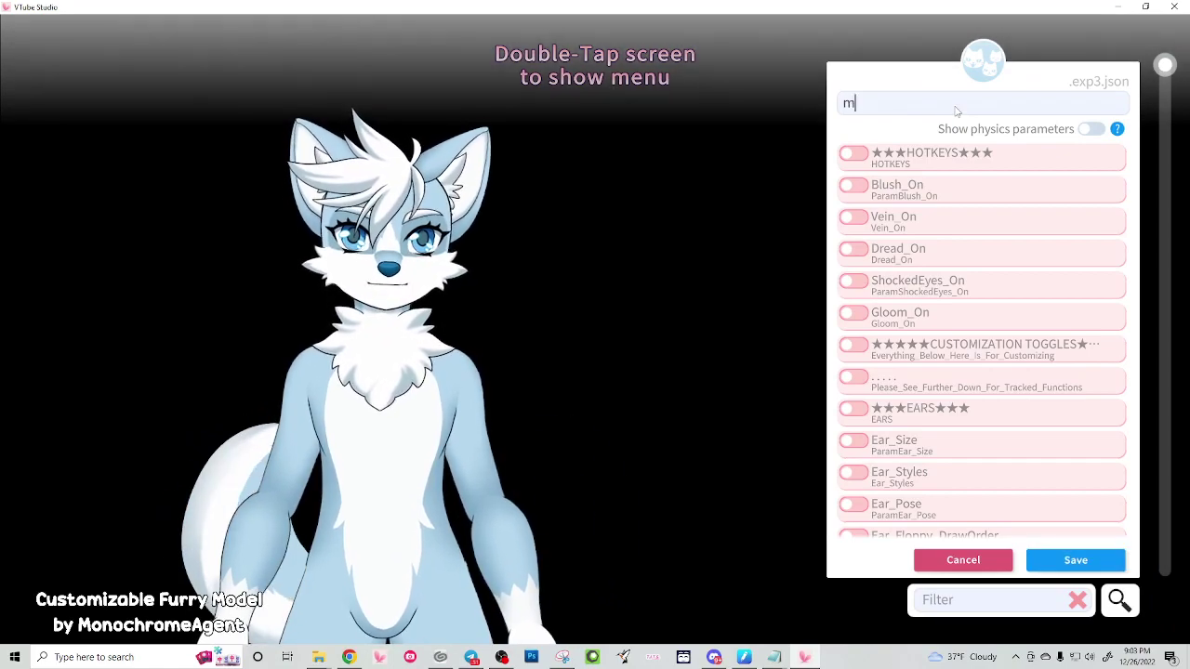
pyautogui.write('c')
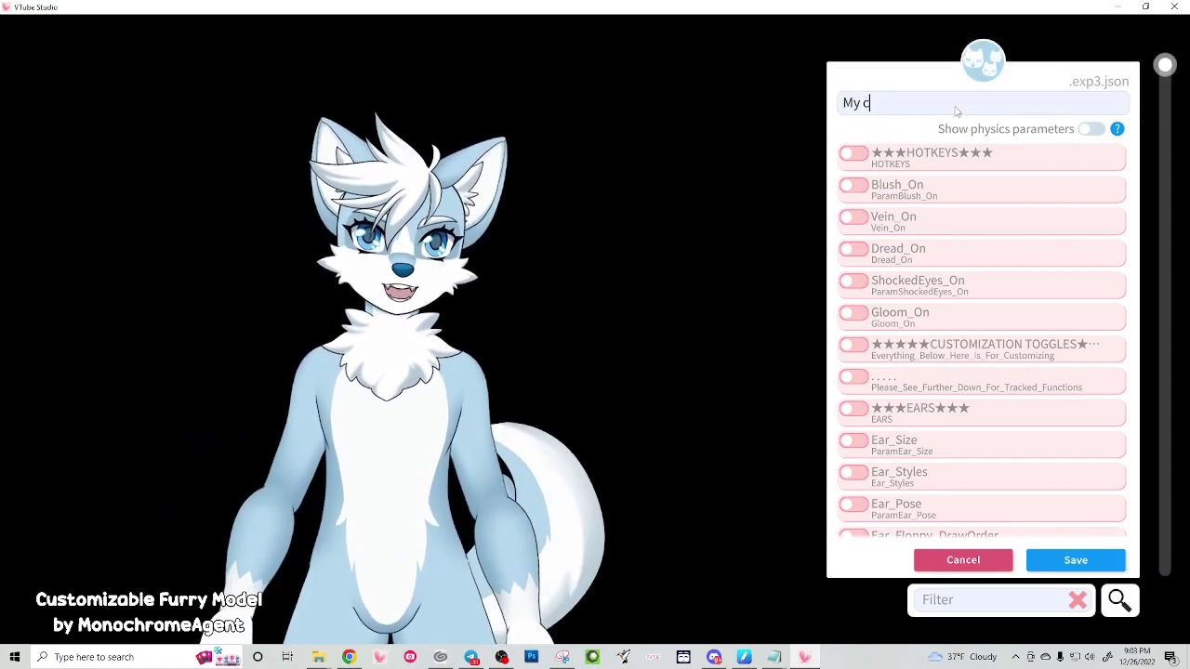
pyautogui.write('ustom model')
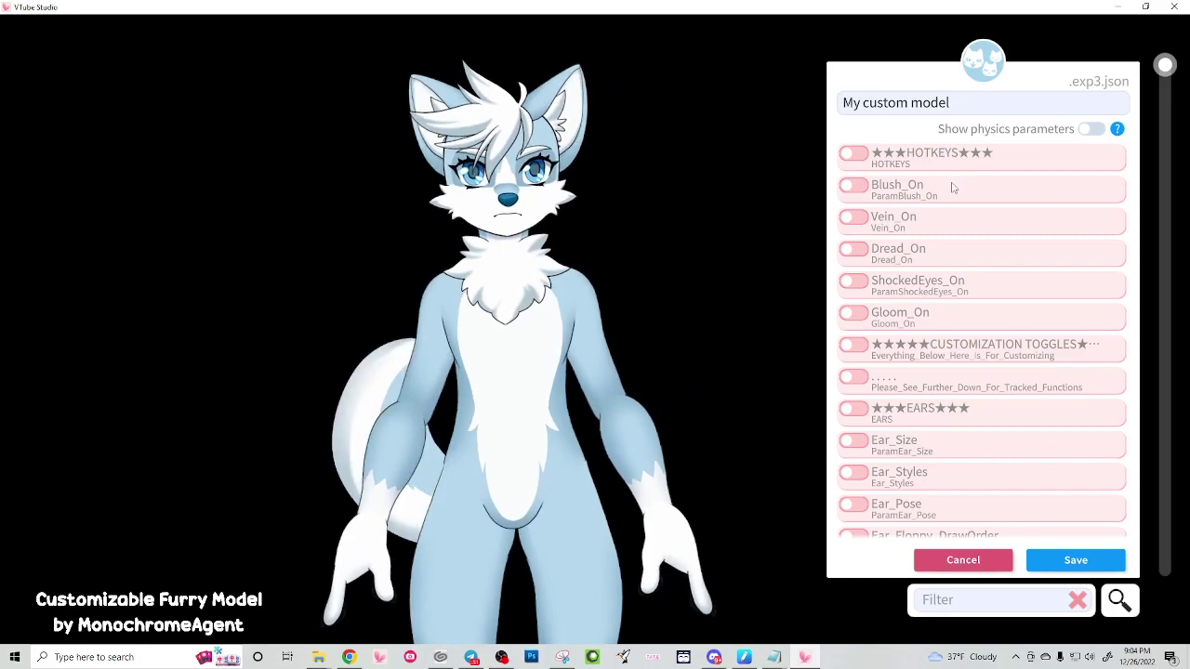
# Step: Turn on Ear_Styles and set it to 0.37 for round mouse ears
pyautogui.scroll(-5, 1019, 289)
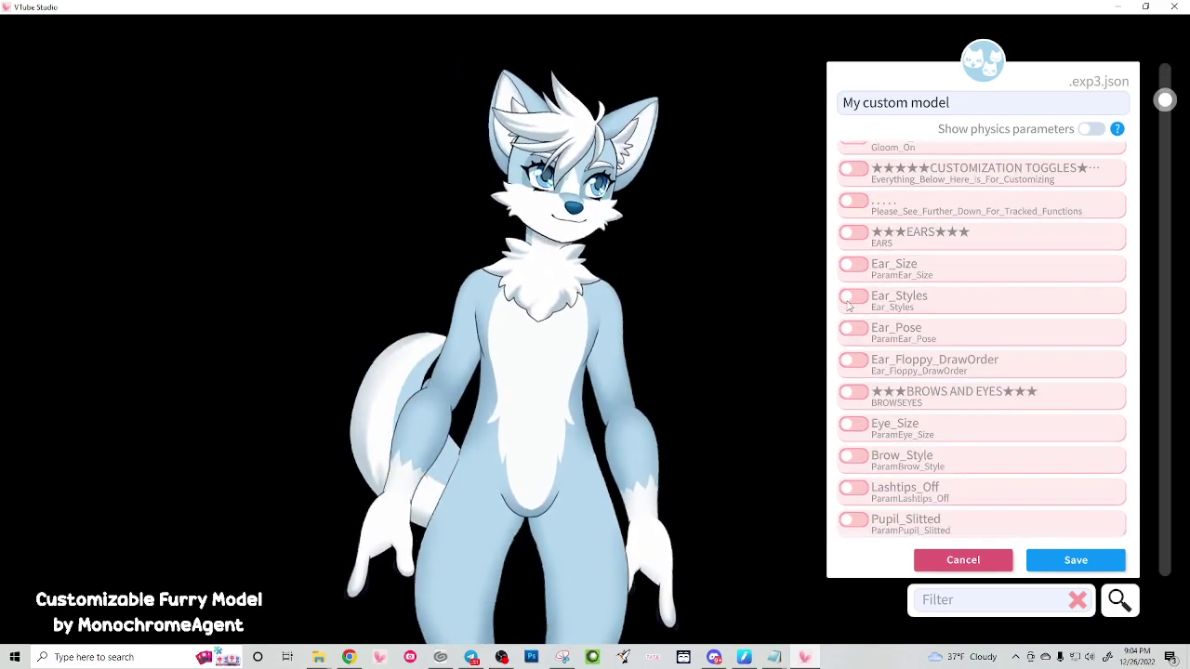
pyautogui.click(851, 299)
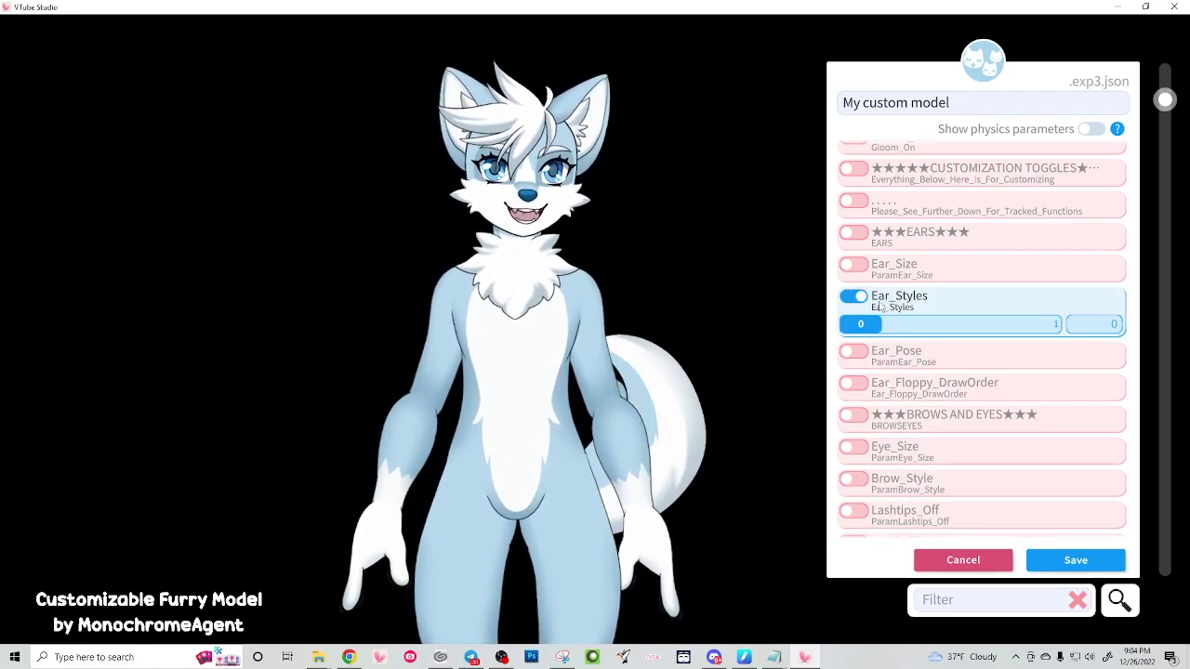
pyautogui.moveTo(878, 322); pyautogui.dragTo(1036, 324)
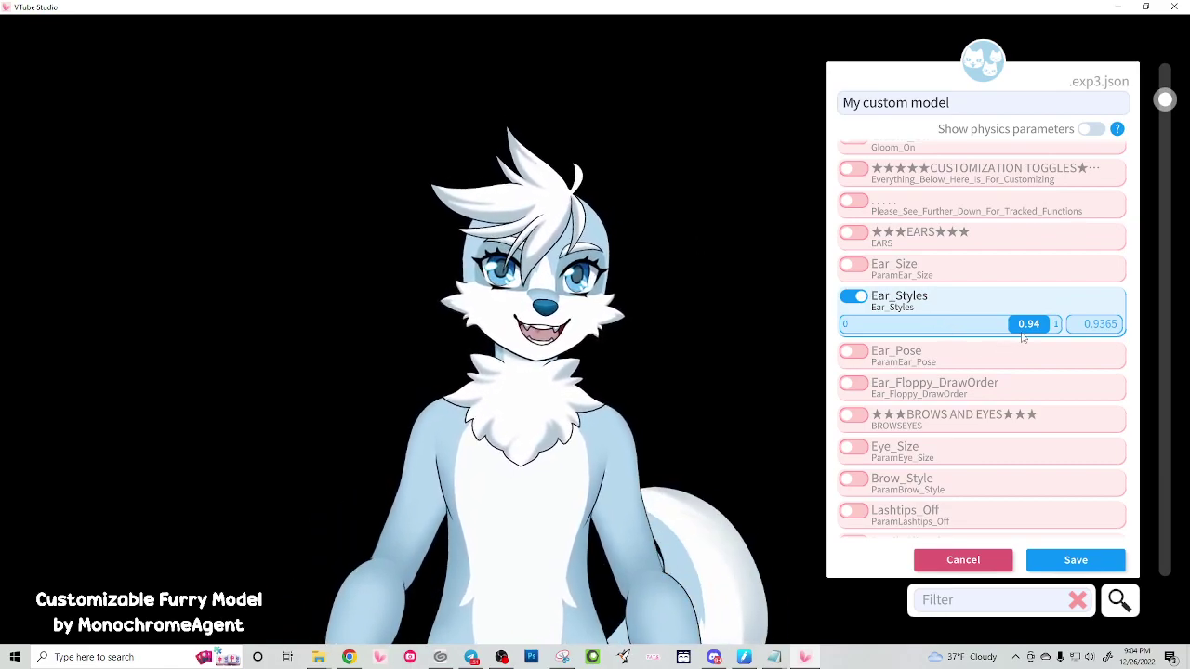
pyautogui.moveTo(1020, 333)
pyautogui.mouseDown()
pyautogui.moveTo(940, 330)
pyautogui.moveTo(1042, 339)
pyautogui.mouseUp()
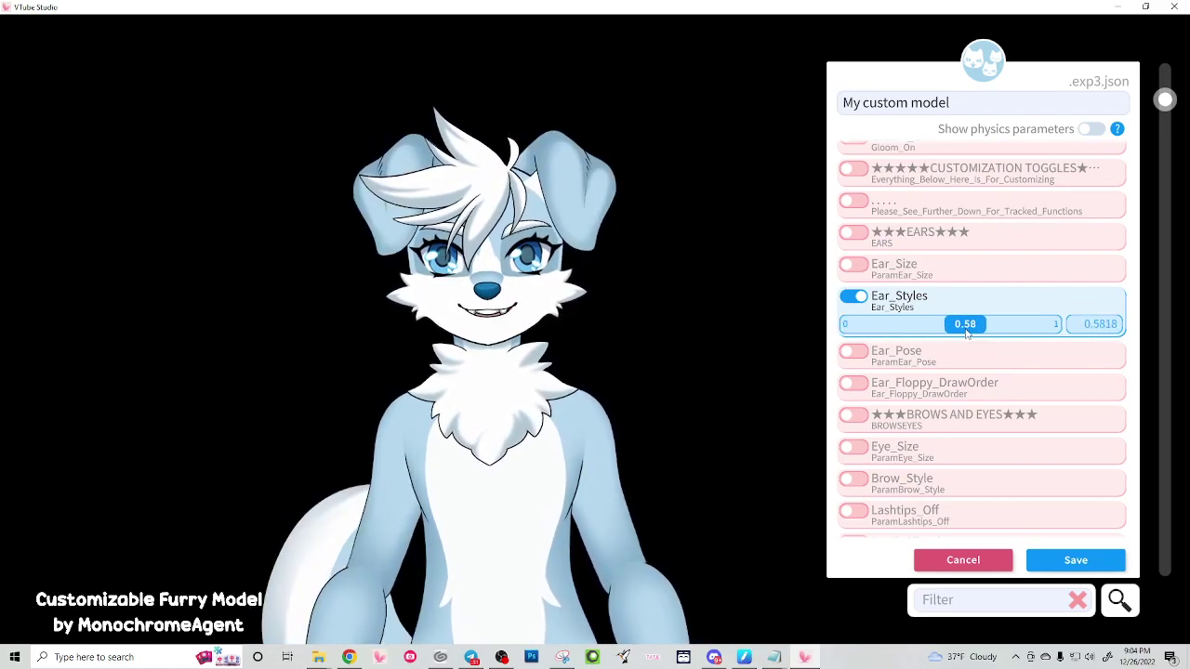
pyautogui.moveTo(953, 332); pyautogui.dragTo(926, 332)
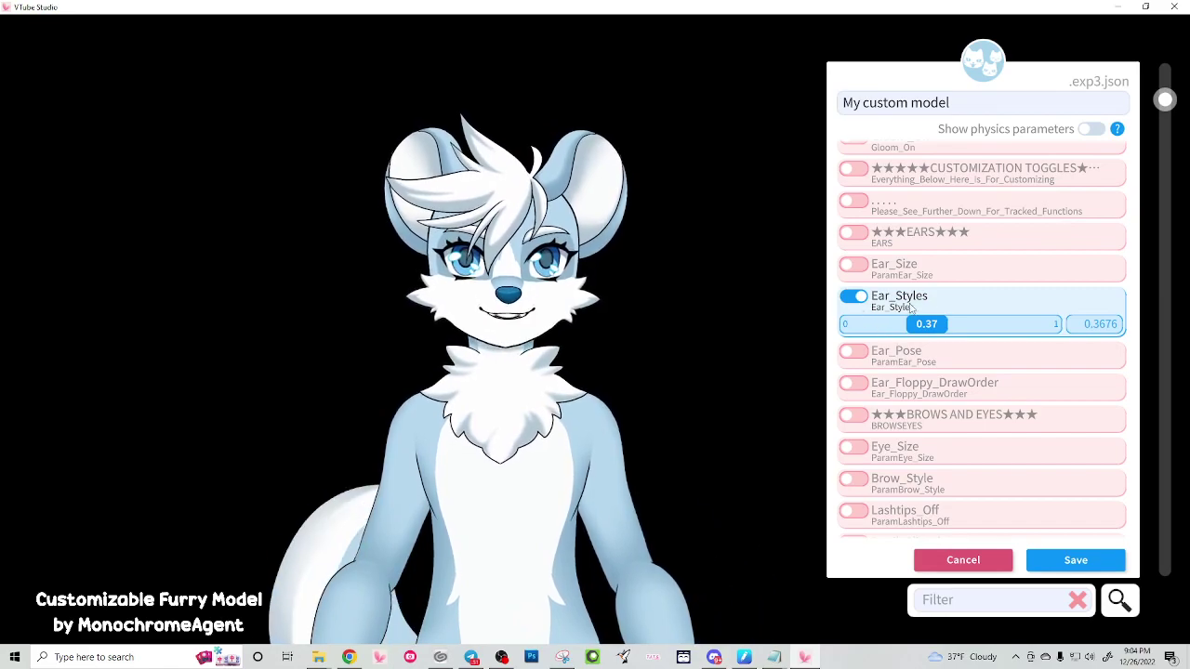
# Step: Turn on Ear_Size at 1, and try Ear_Pose before leaving it off
pyautogui.click(851, 265)
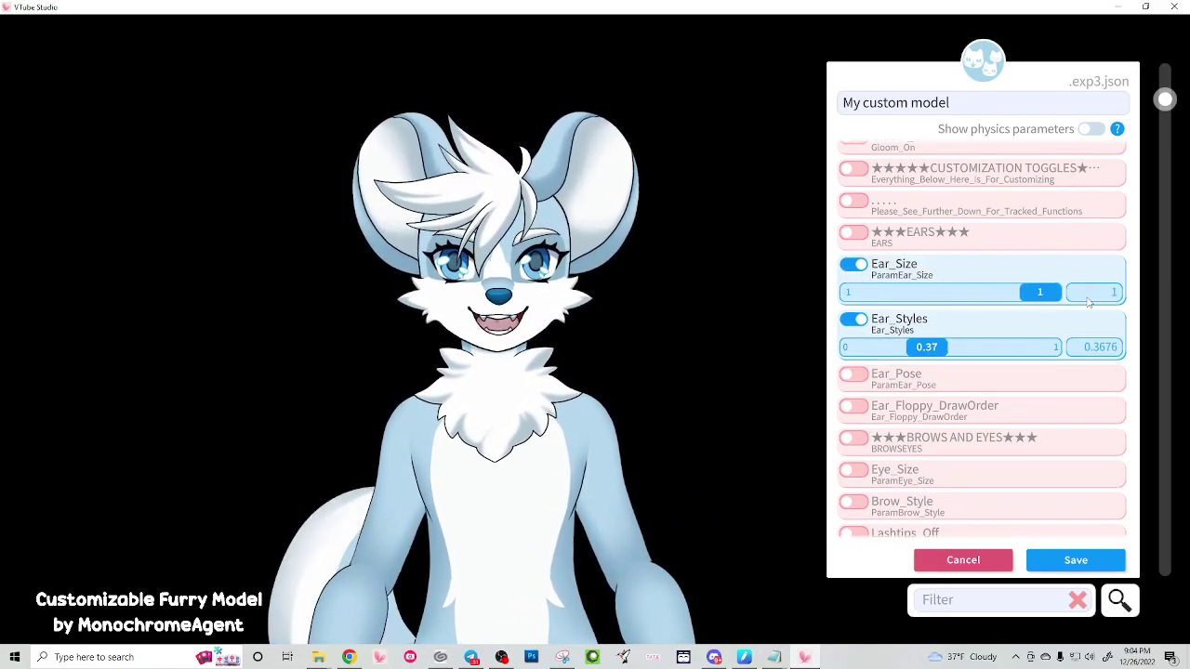
pyautogui.moveTo(1001, 299); pyautogui.dragTo(1118, 307)
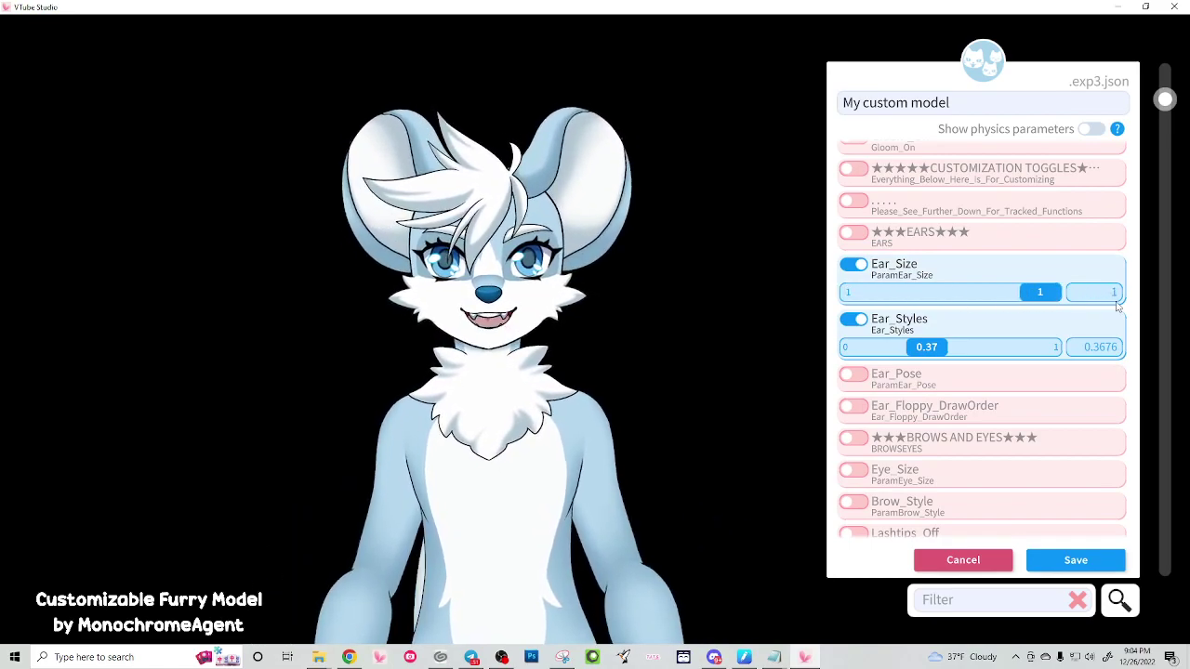
pyautogui.click(854, 375)
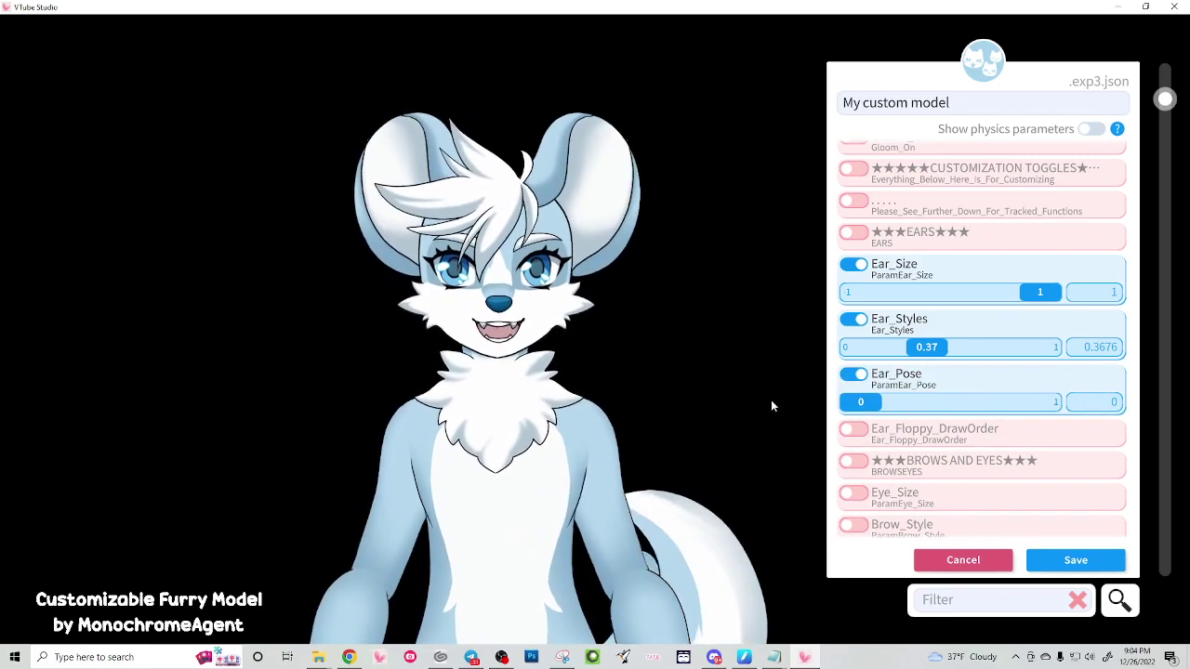
pyautogui.click(860, 376)
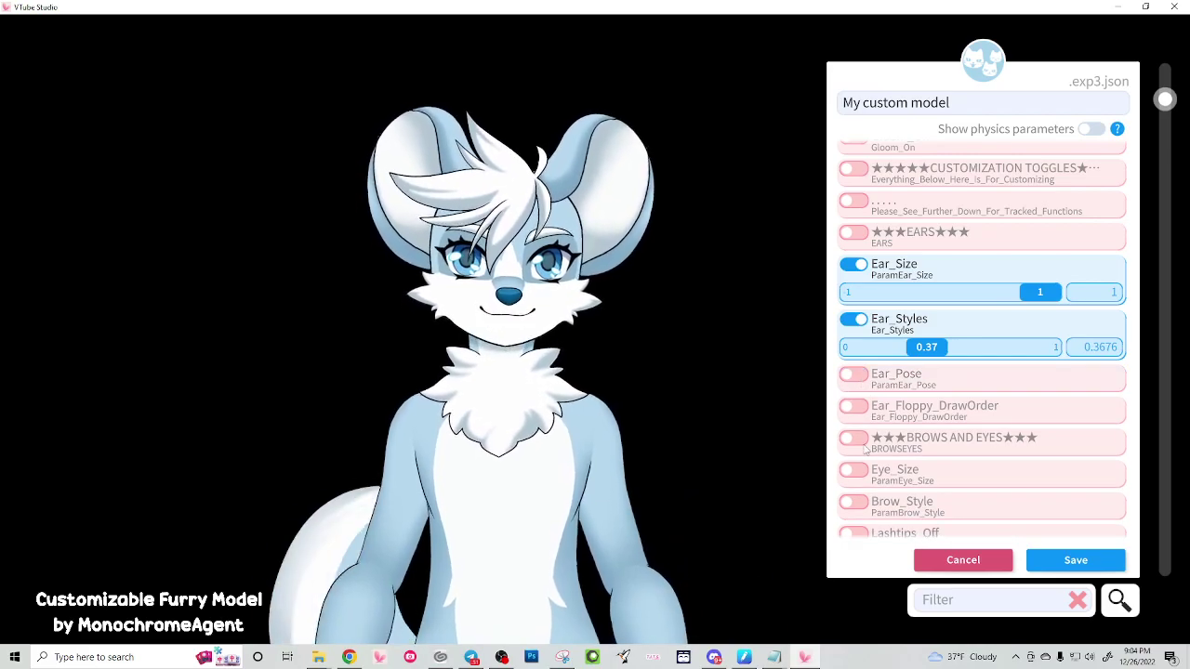
pyautogui.scroll(-4, 945, 456)
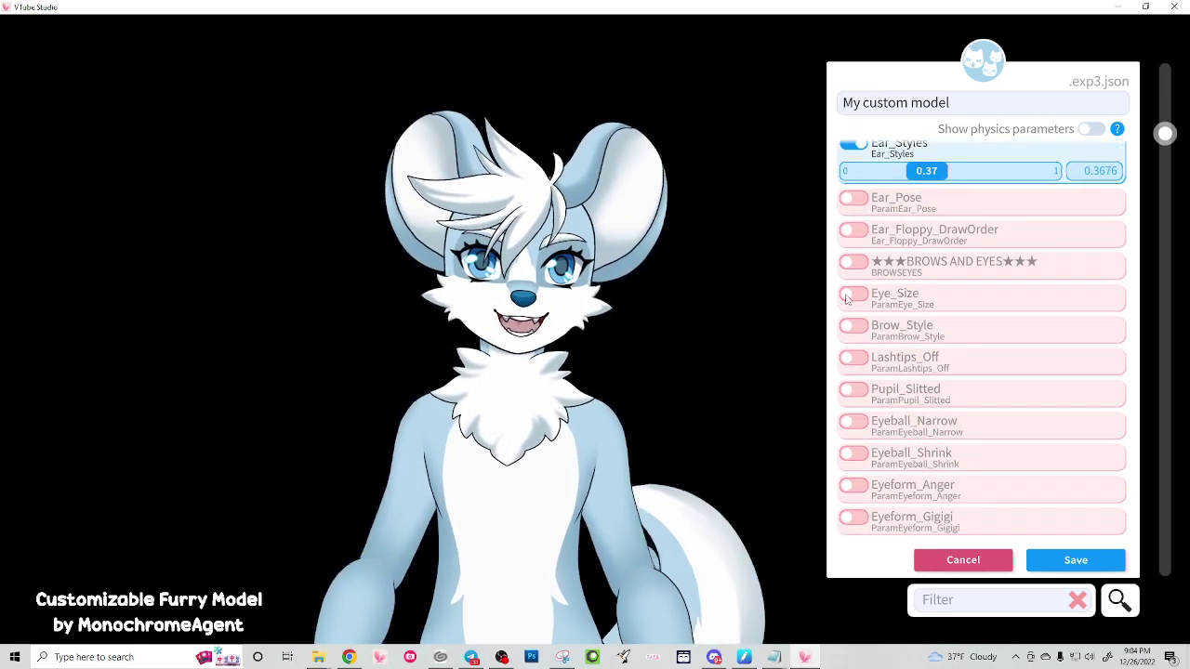
# Step: Set Eye_Size to 1, test and drop Brow_Style, and include Lashtips_Off
pyautogui.click(851, 295)
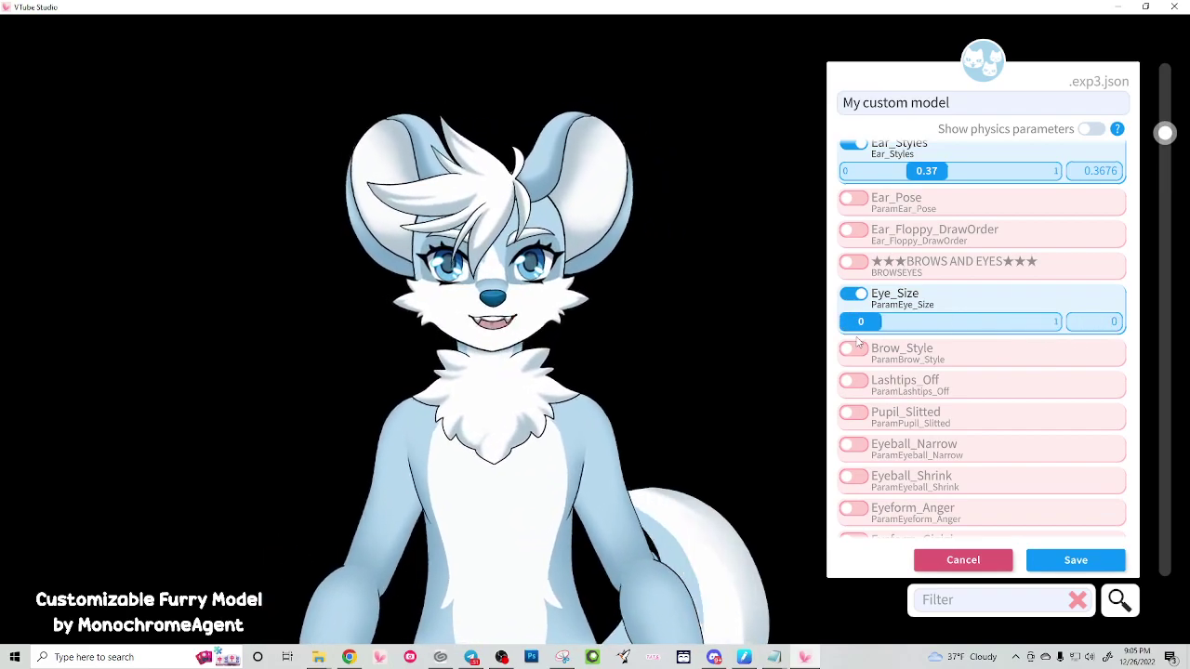
pyautogui.moveTo(861, 322); pyautogui.dragTo(1081, 343)
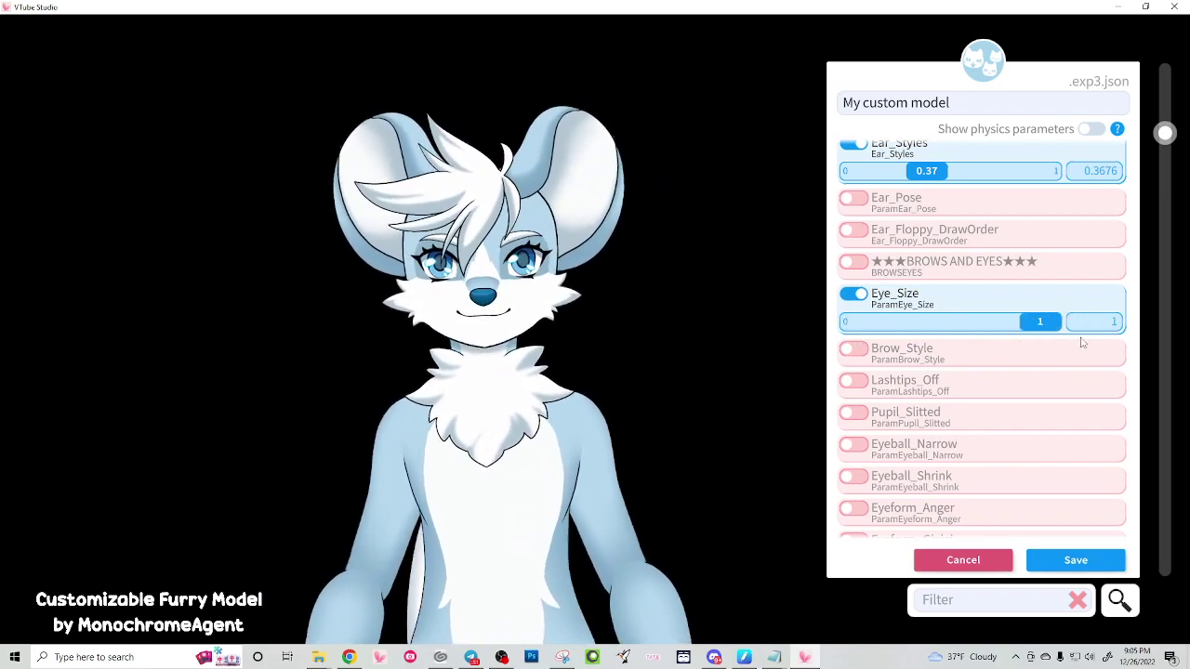
pyautogui.click(861, 349)
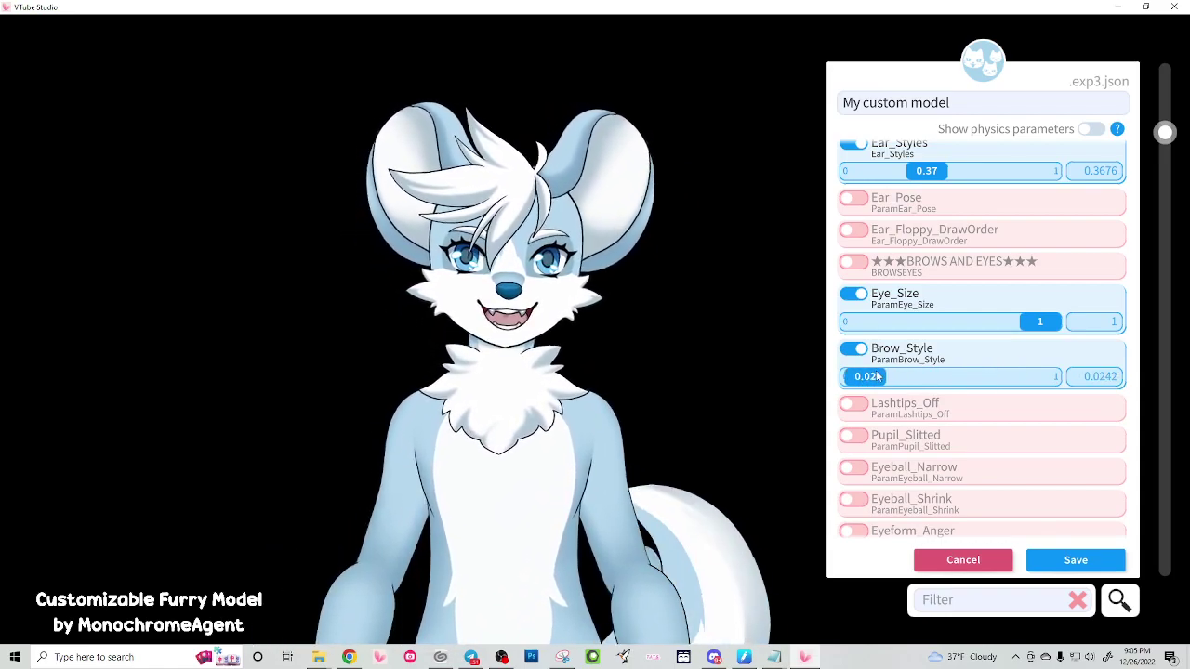
pyautogui.click(856, 350)
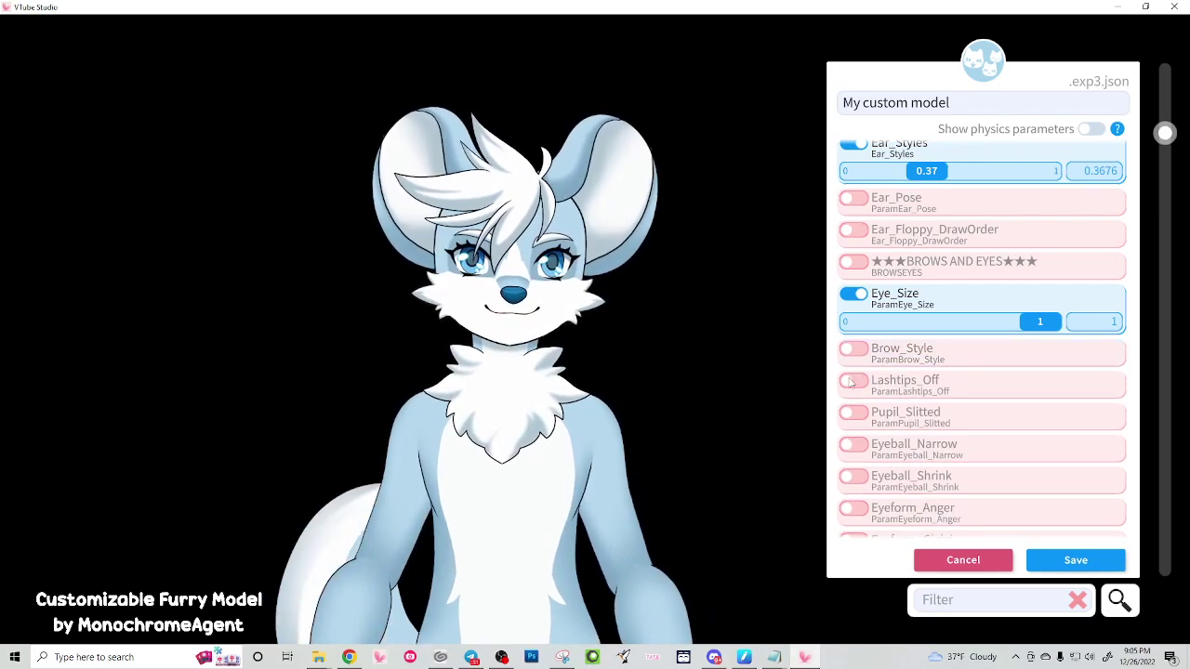
pyautogui.click(853, 380)
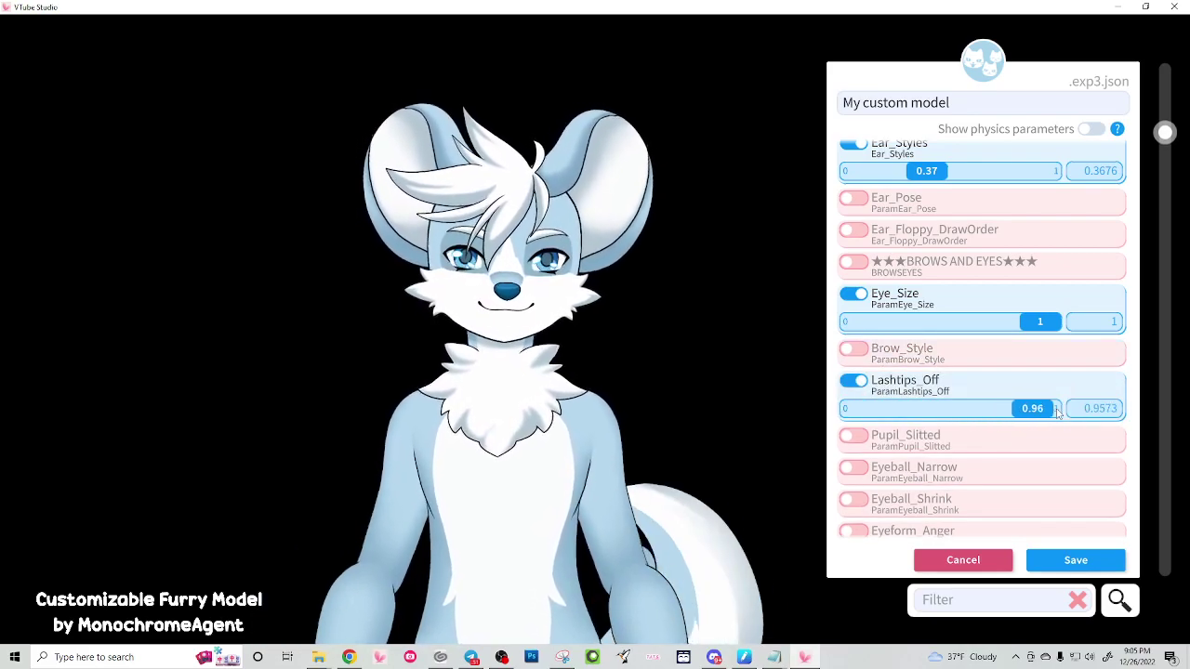
# Step: Preview and remove Pupil_Slitted, then try Eyeball_Narrow at 0.74
pyautogui.click(852, 437)
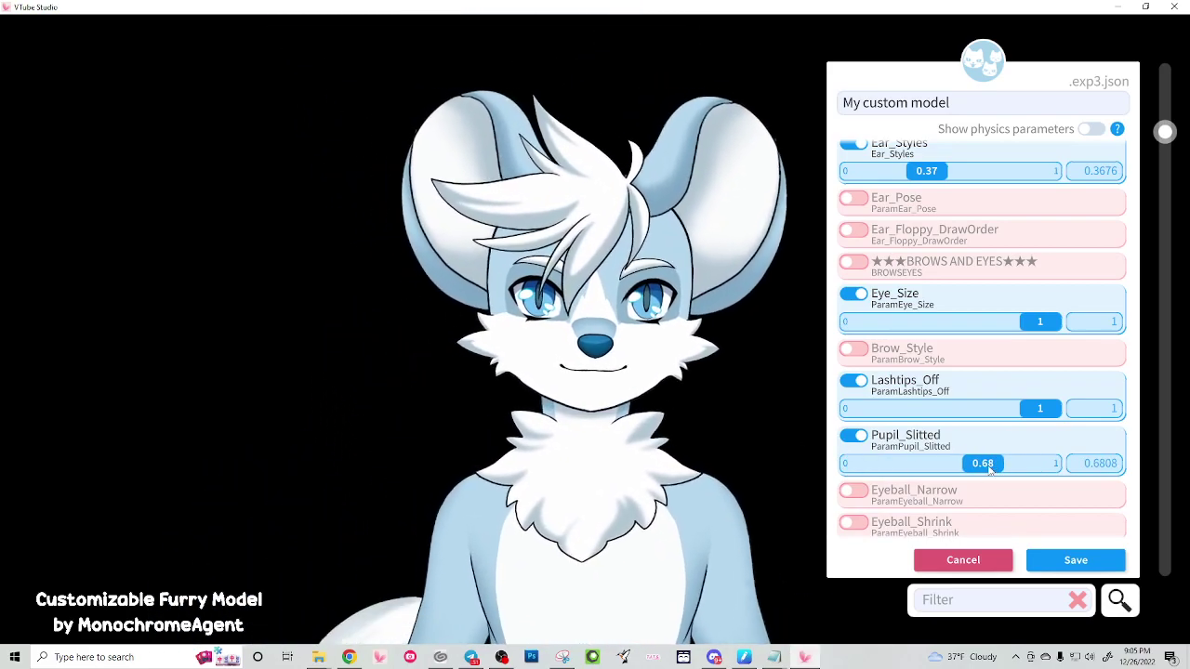
pyautogui.moveTo(953, 479); pyautogui.dragTo(909, 478)
pyautogui.moveTo(1149, 490); pyautogui.dragTo(1115, 484)
pyautogui.click(856, 436)
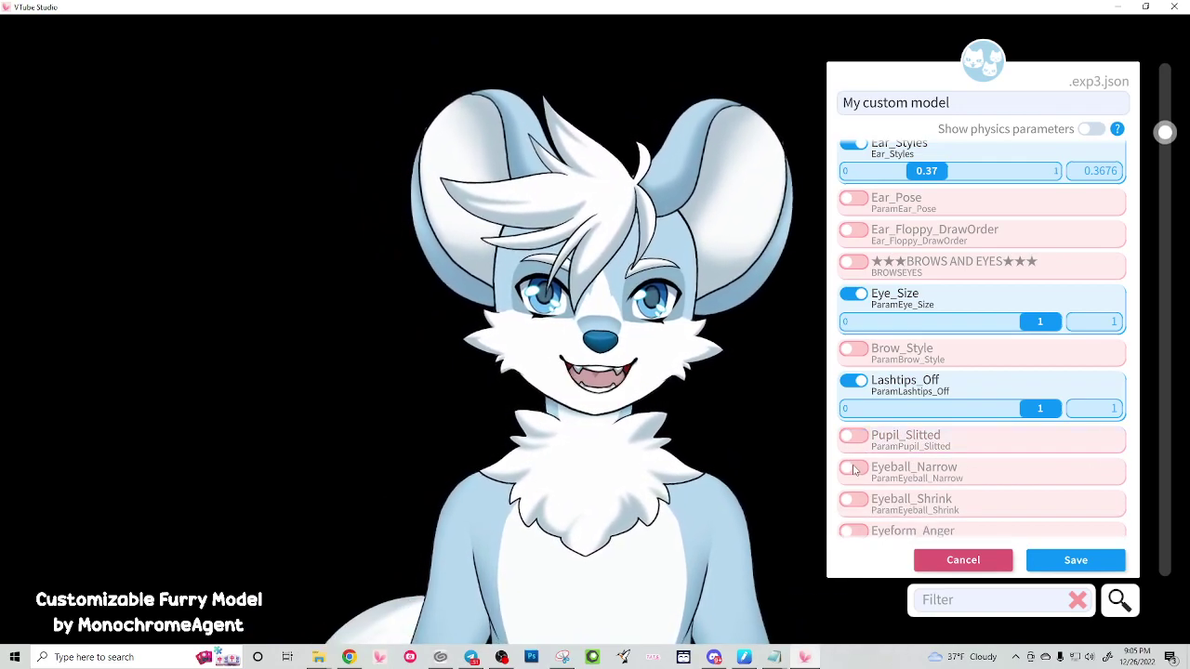
pyautogui.click(855, 467)
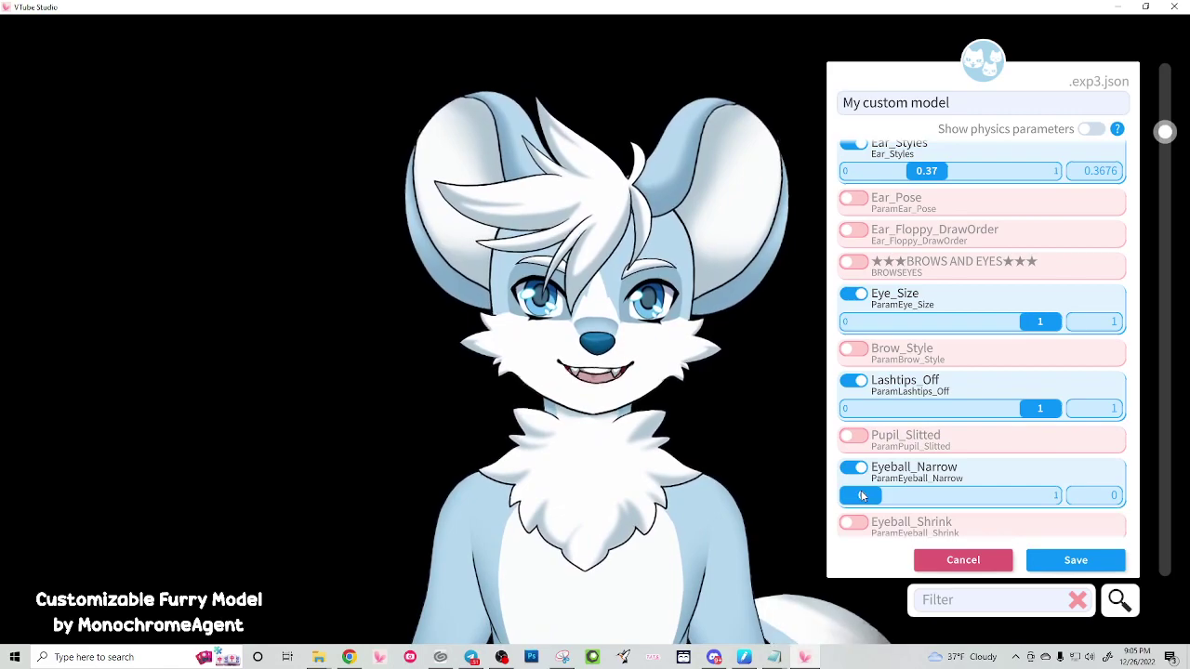
pyautogui.moveTo(862, 497)
pyautogui.mouseDown()
pyautogui.moveTo(1012, 496)
pyautogui.moveTo(848, 496)
pyautogui.mouseUp()
pyautogui.click(852, 468)
pyautogui.scroll(-2, 847, 484)
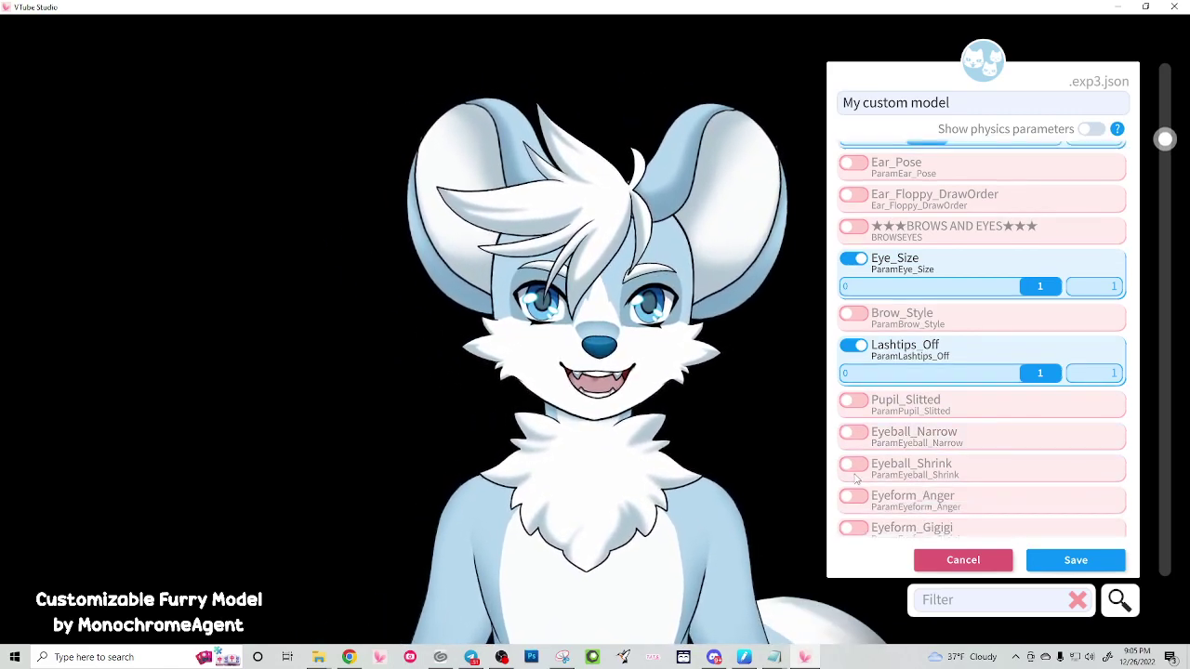
pyautogui.click(844, 397)
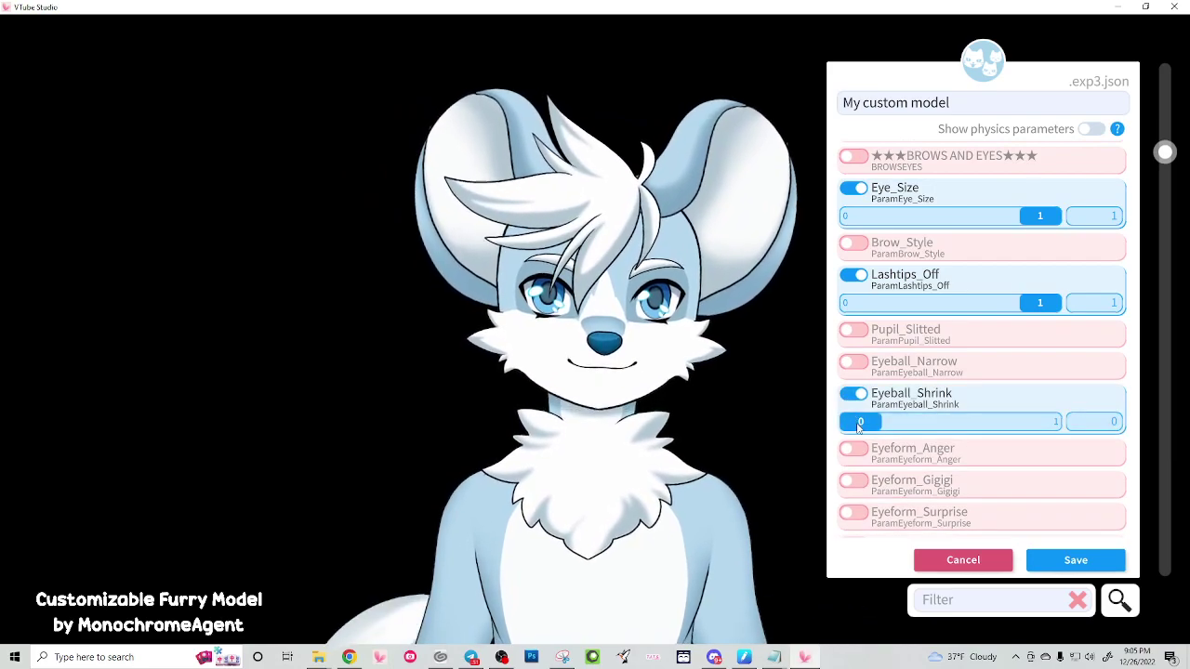
pyautogui.moveTo(1041, 422); pyautogui.dragTo(984, 422)
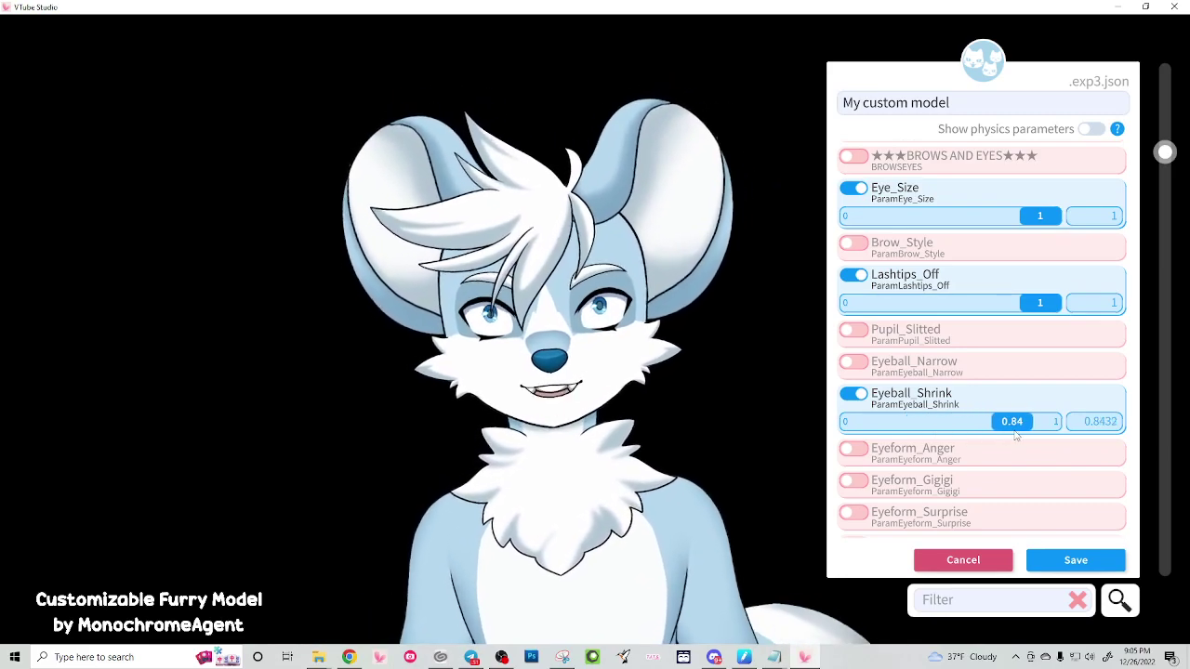
pyautogui.moveTo(1014, 422); pyautogui.dragTo(846, 426)
pyautogui.click(855, 394)
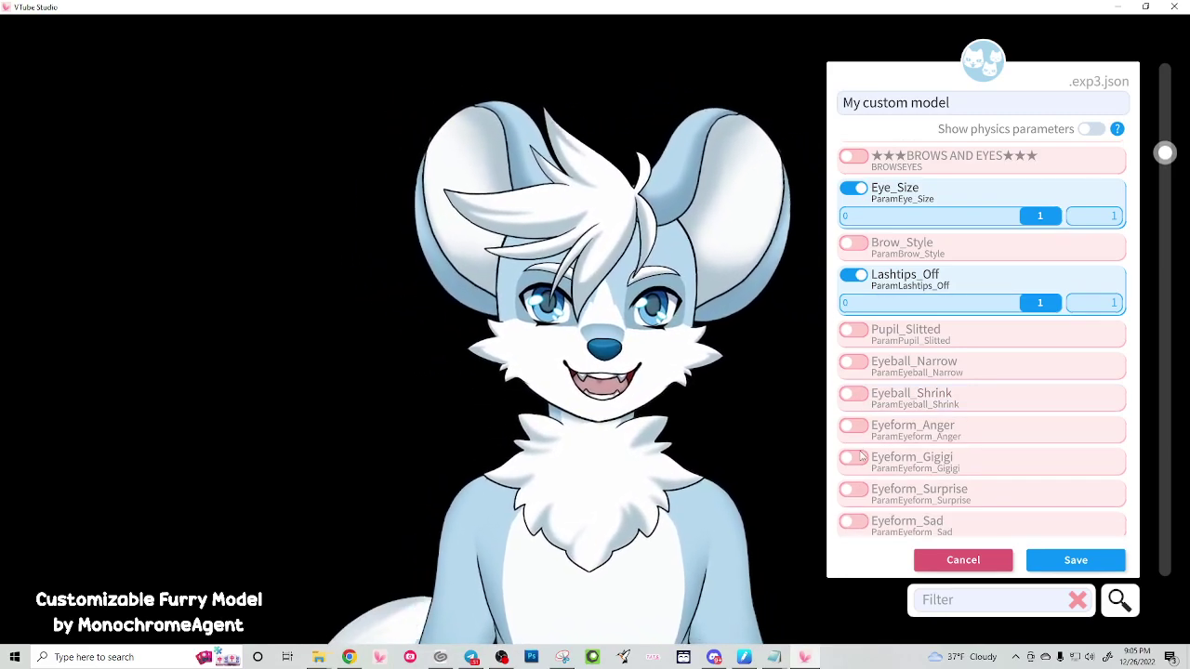
pyautogui.click(850, 427)
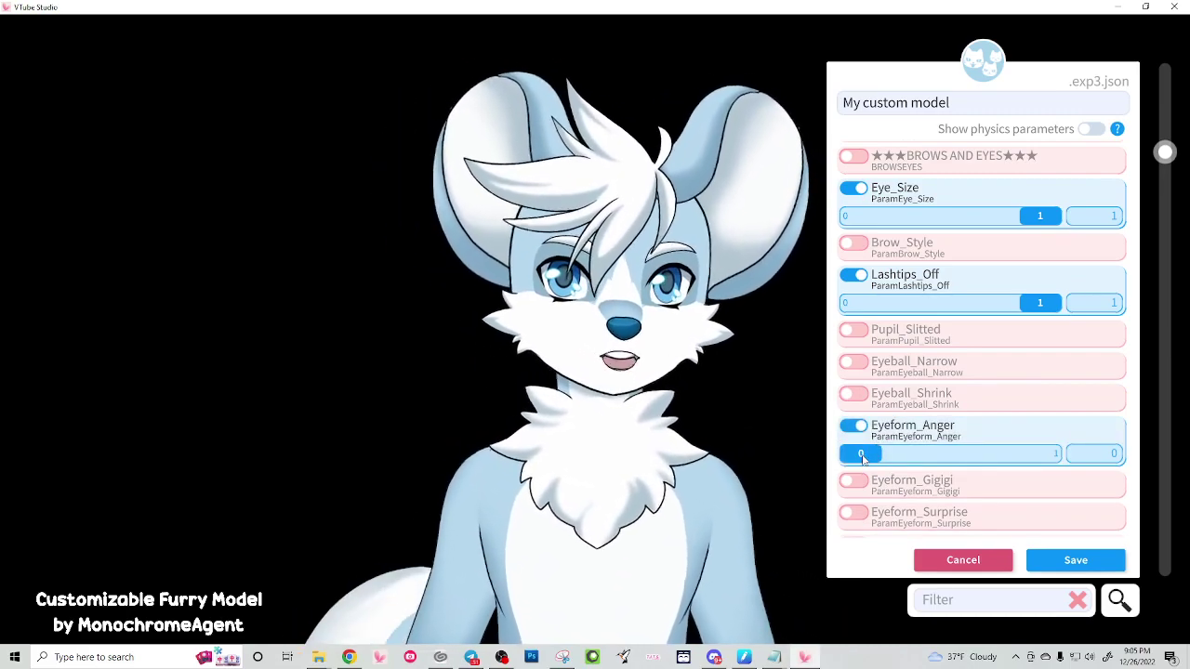
pyautogui.moveTo(863, 459); pyautogui.dragTo(995, 456)
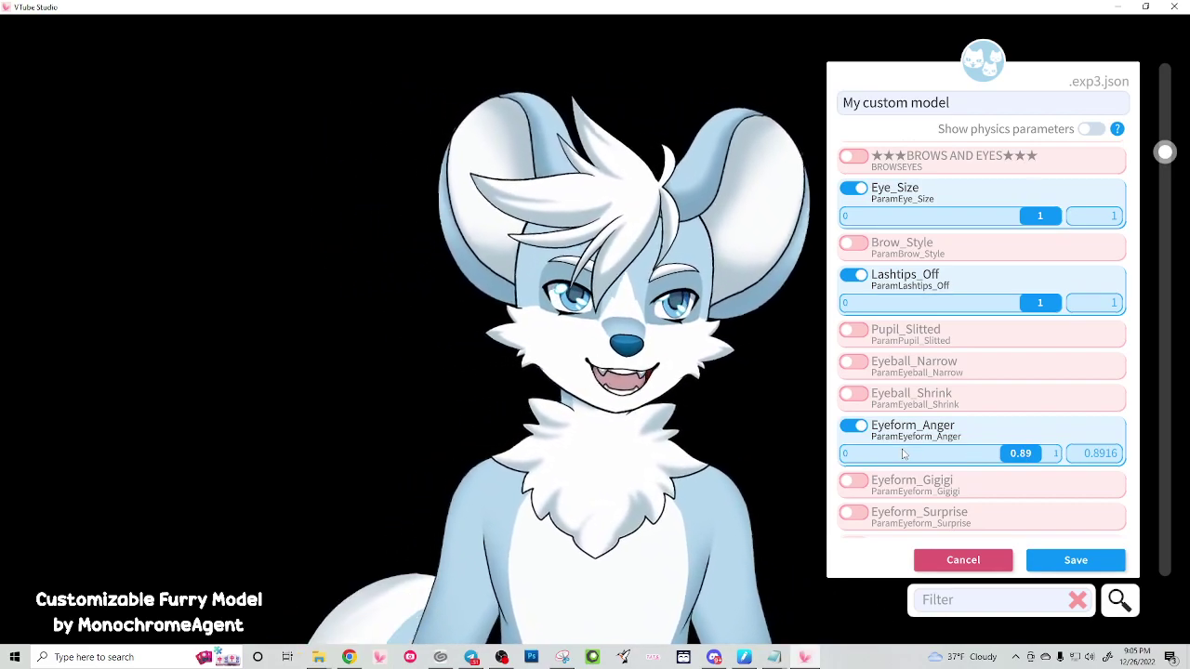
pyautogui.click(855, 427)
pyautogui.click(855, 458)
pyautogui.moveTo(950, 488); pyautogui.dragTo(1066, 489)
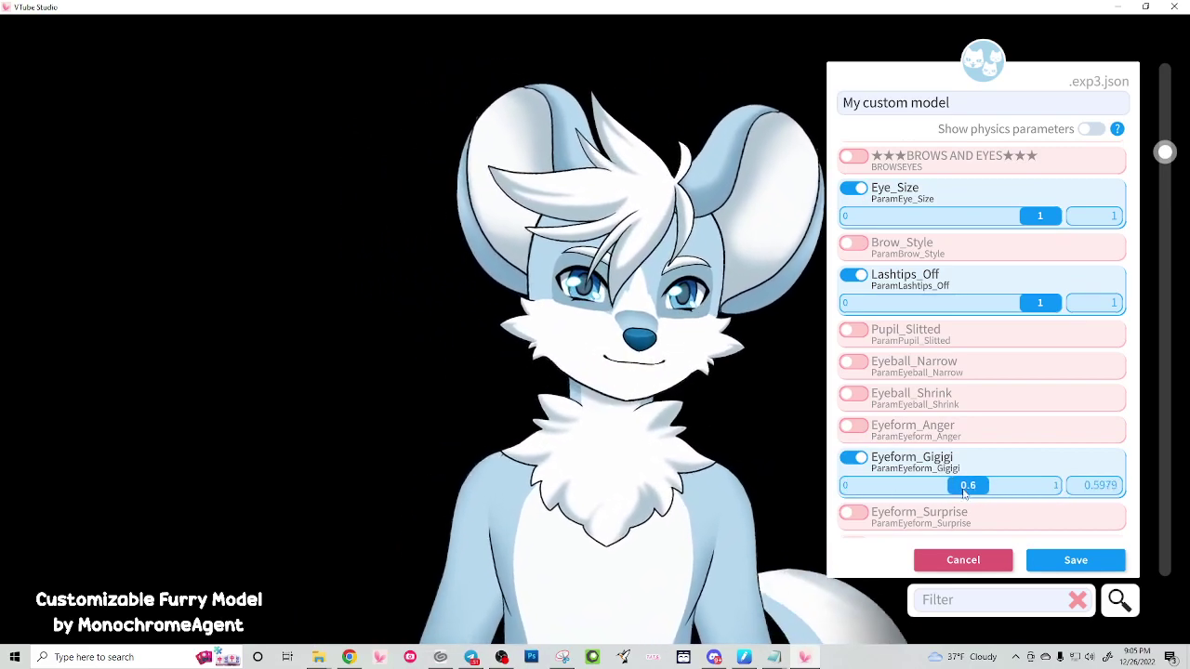
pyautogui.click(852, 427)
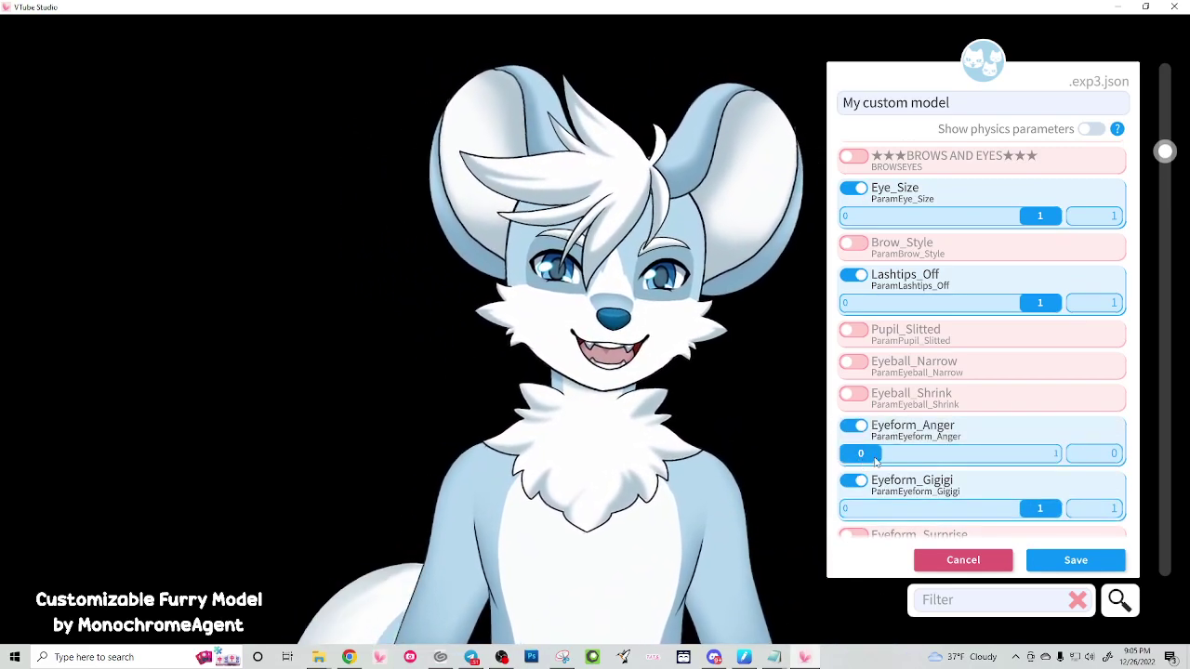
pyautogui.moveTo(1030, 468); pyautogui.dragTo(1038, 467)
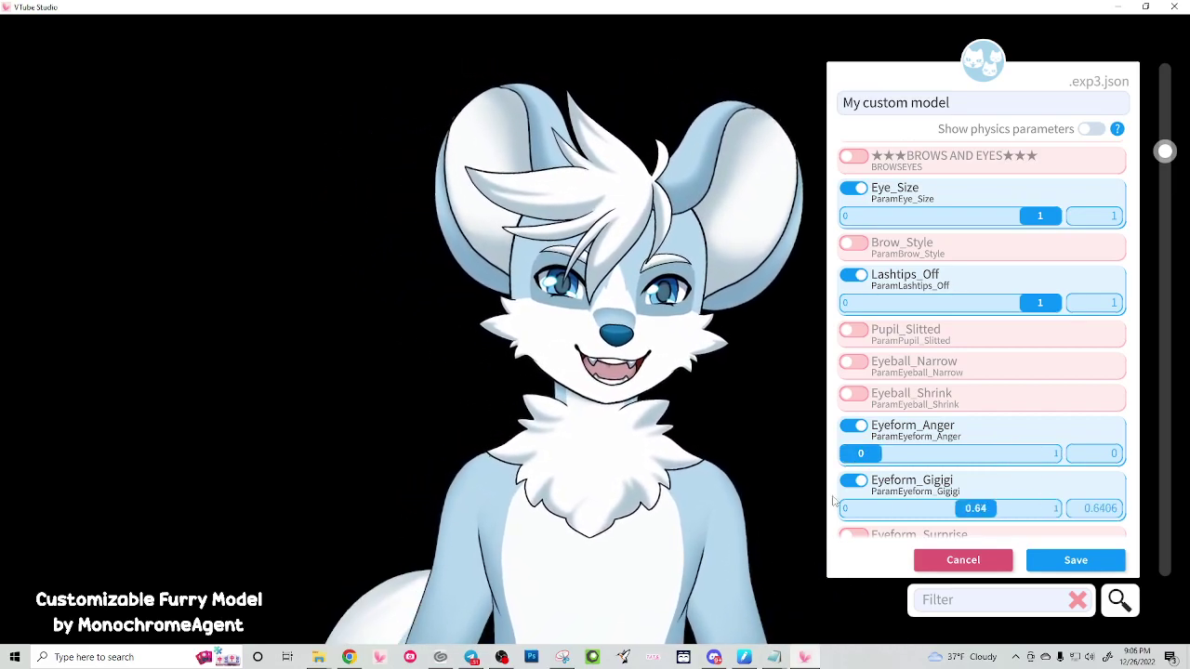
pyautogui.click(853, 427)
pyautogui.click(853, 457)
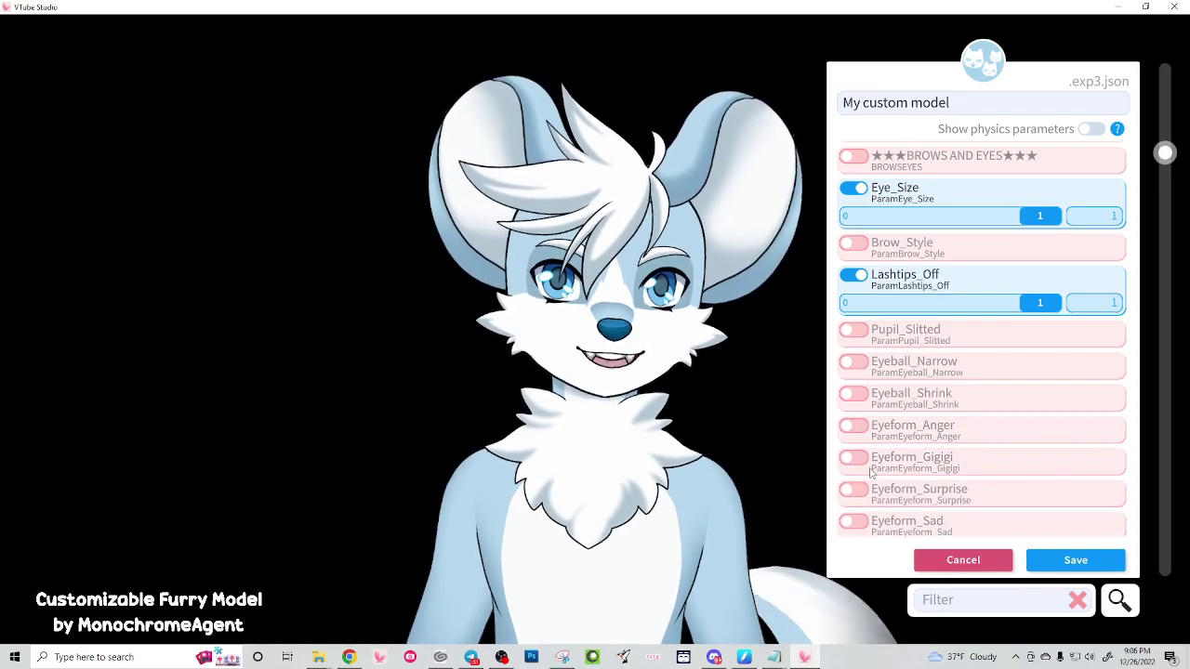
pyautogui.scroll(-2, 871, 474)
pyautogui.click(851, 421)
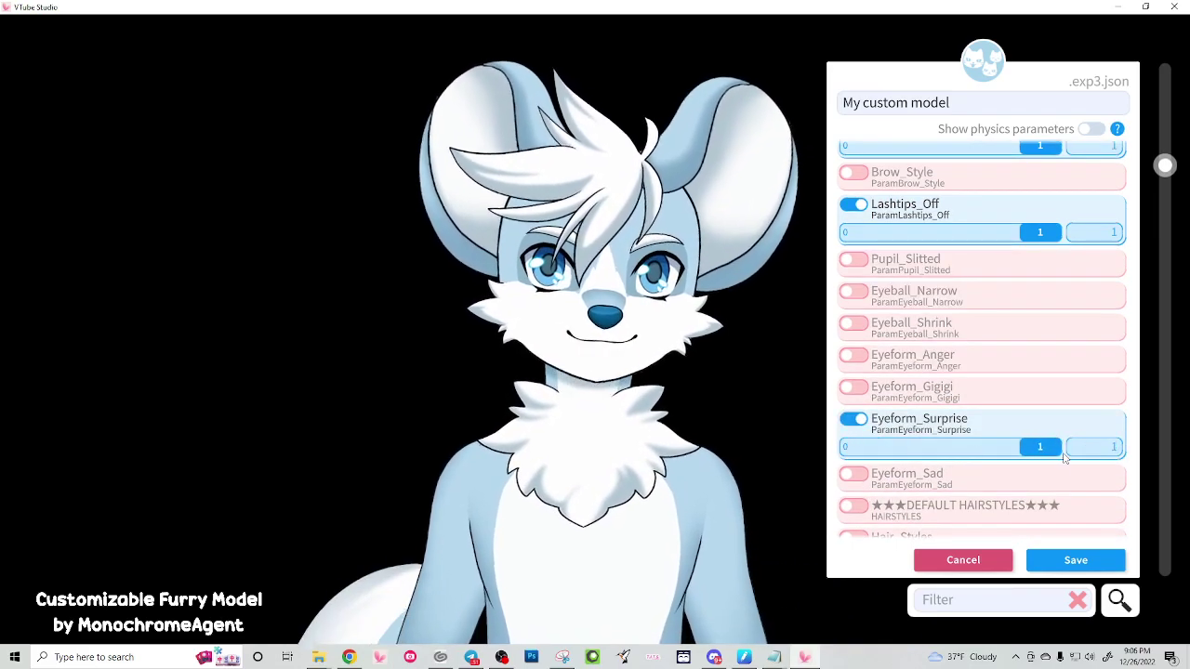
pyautogui.moveTo(1149, 465); pyautogui.dragTo(781, 465)
pyautogui.click(853, 420)
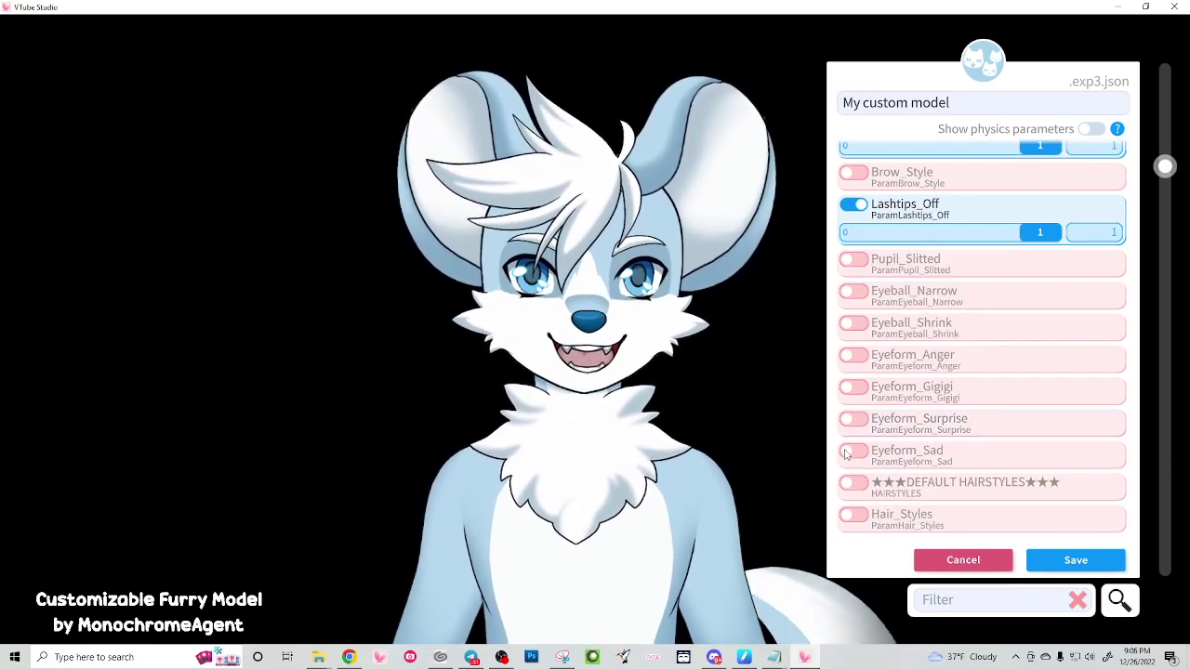
pyautogui.click(853, 452)
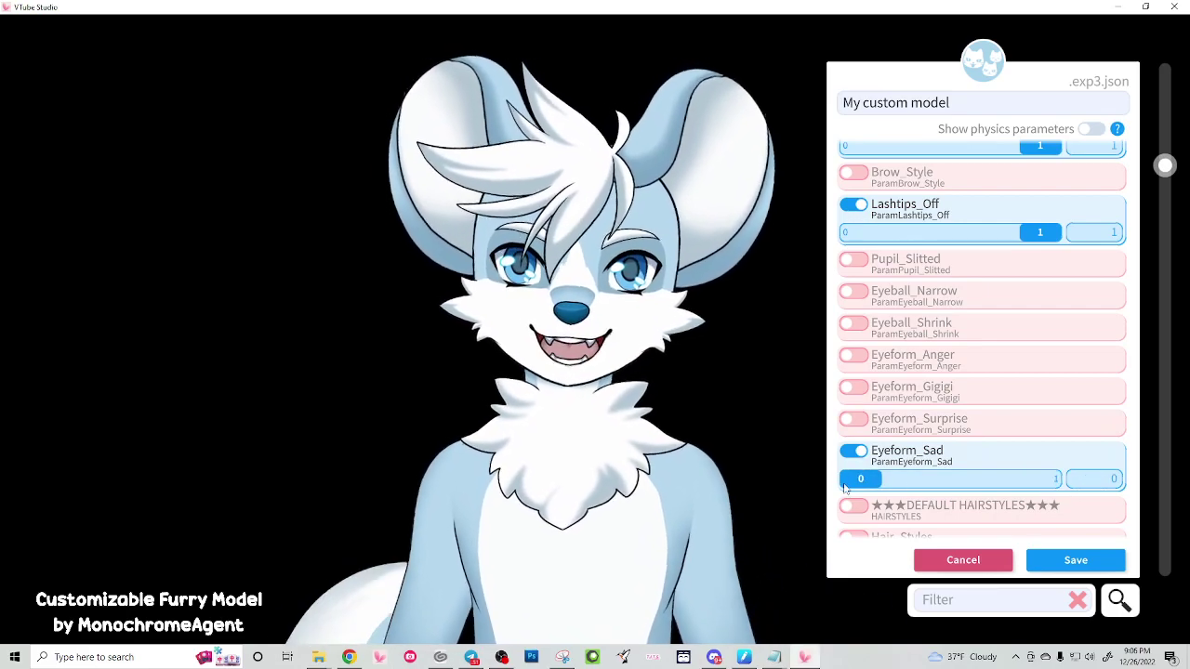
pyautogui.click(853, 452)
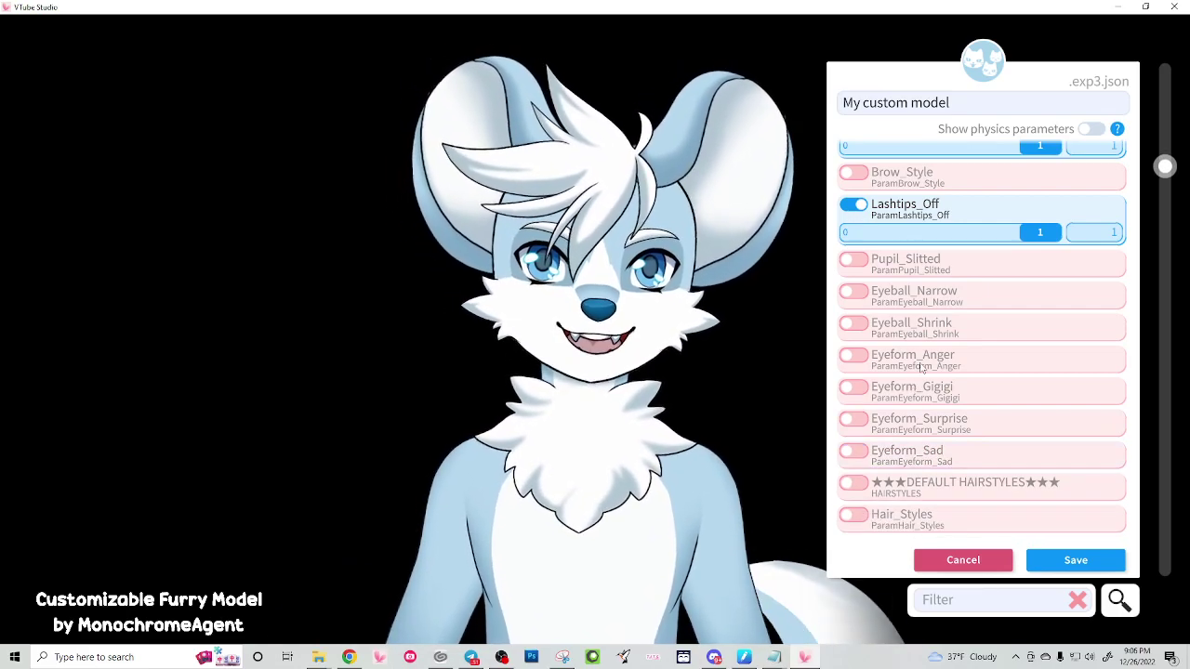
# Step: Include Hair_Styles in the expression at about 0.9 for longer hair
pyautogui.scroll(-3, 951, 497)
pyautogui.scroll(-1, 948, 420)
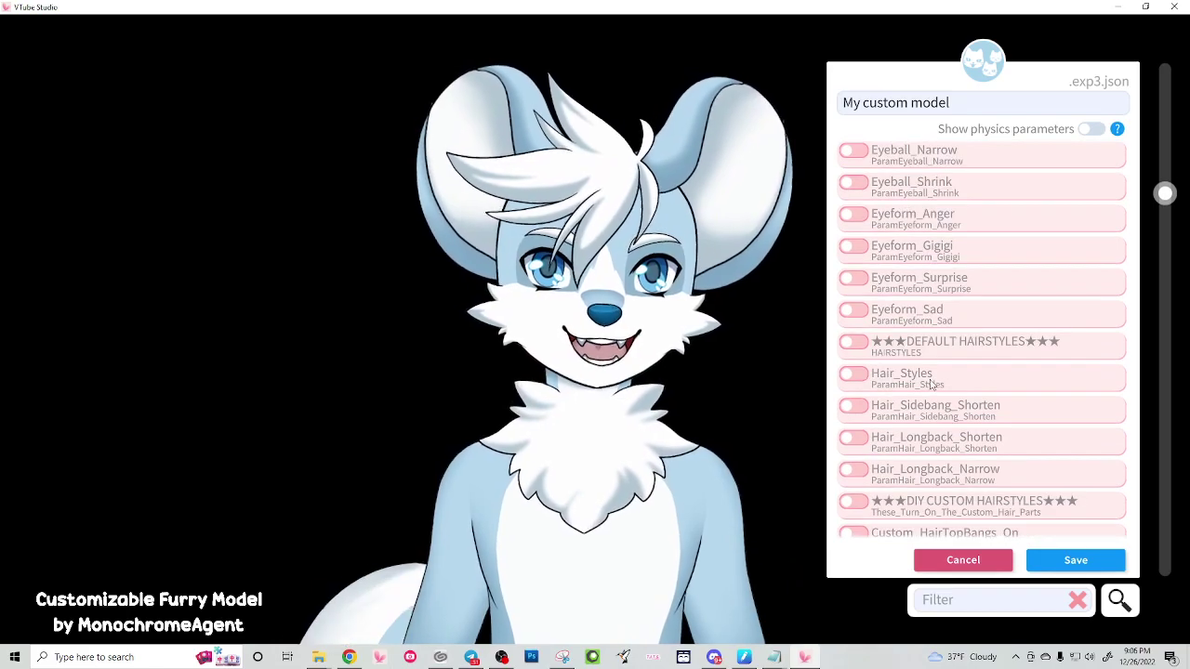
pyautogui.click(852, 375)
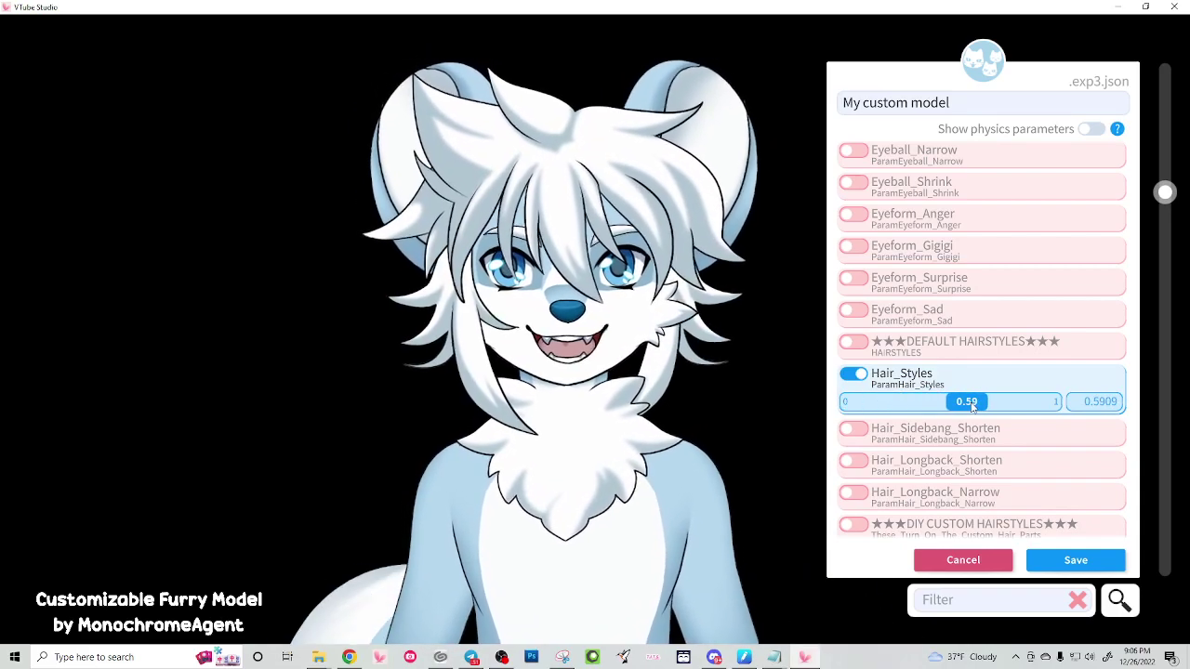
pyautogui.moveTo(971, 406); pyautogui.dragTo(1038, 409)
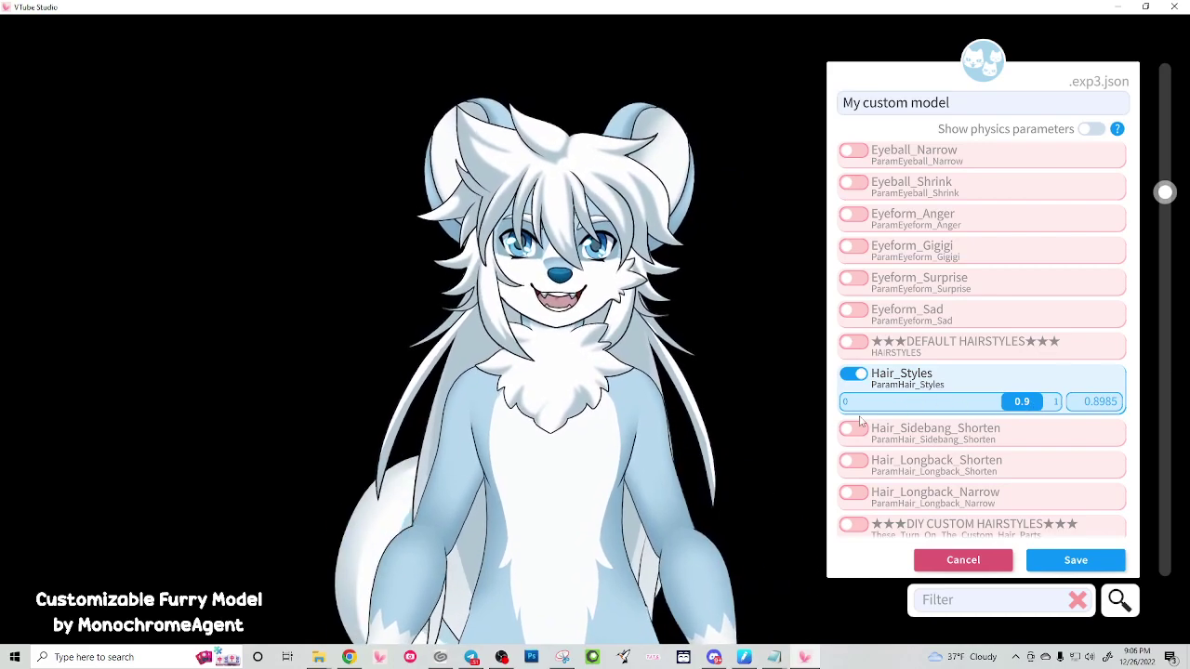
# Step: Set Hair_Sidebang_Shorten, Hair_Longback_Shorten and Hair_Longback_Narrow all to 1
pyautogui.scroll(-2, 881, 446)
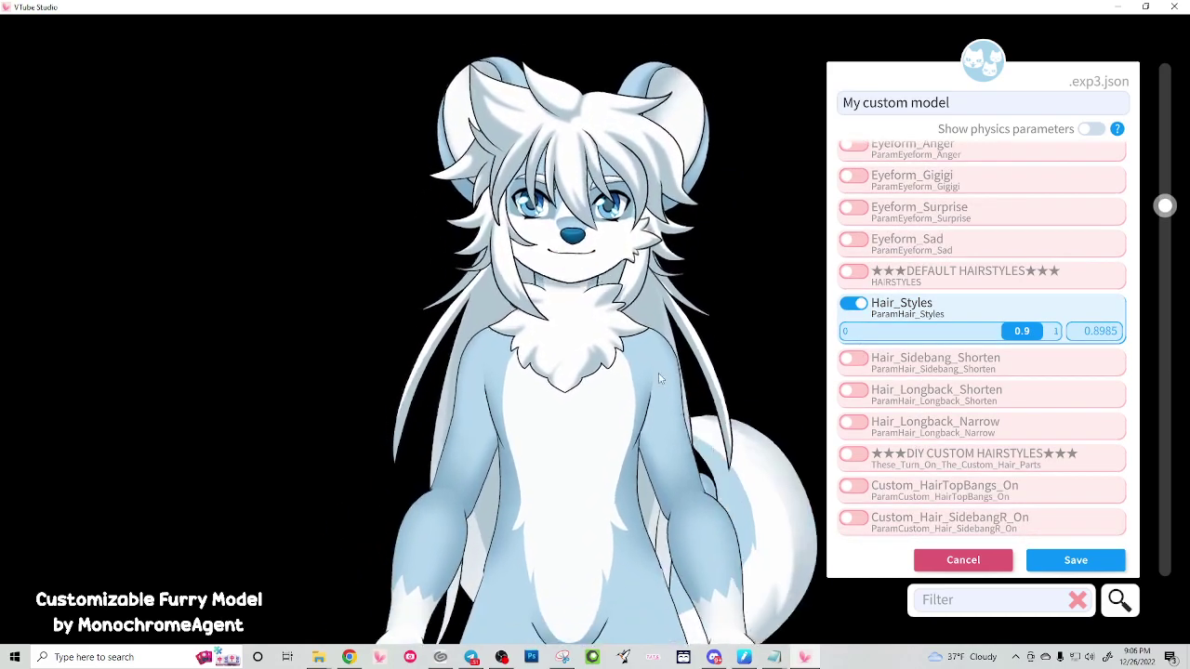
pyautogui.click(853, 358)
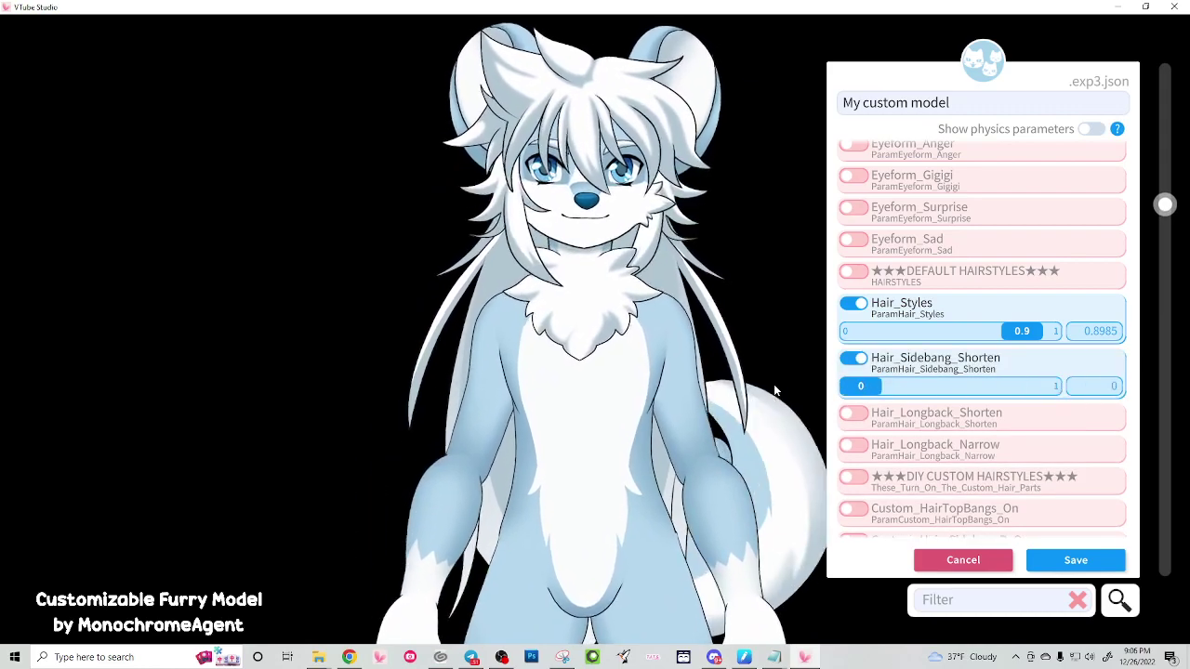
pyautogui.moveTo(845, 388)
pyautogui.mouseDown()
pyautogui.moveTo(993, 386)
pyautogui.moveTo(846, 386)
pyautogui.mouseUp()
pyautogui.click(854, 413)
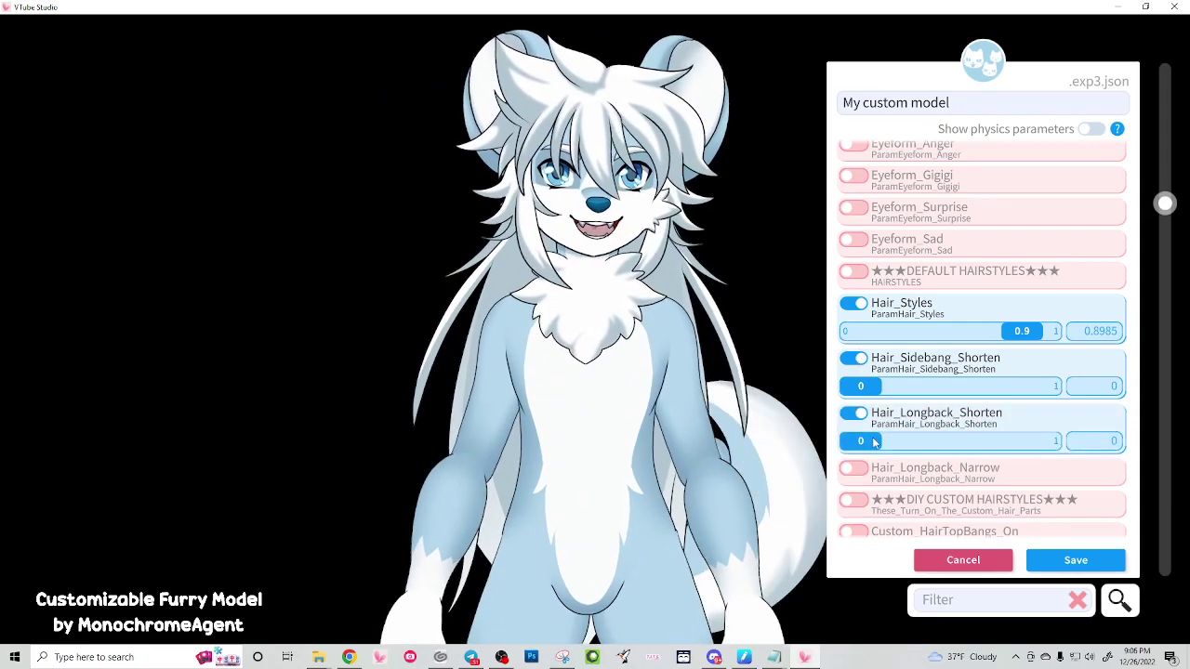
pyautogui.moveTo(848, 441); pyautogui.dragTo(1060, 442)
pyautogui.click(853, 468)
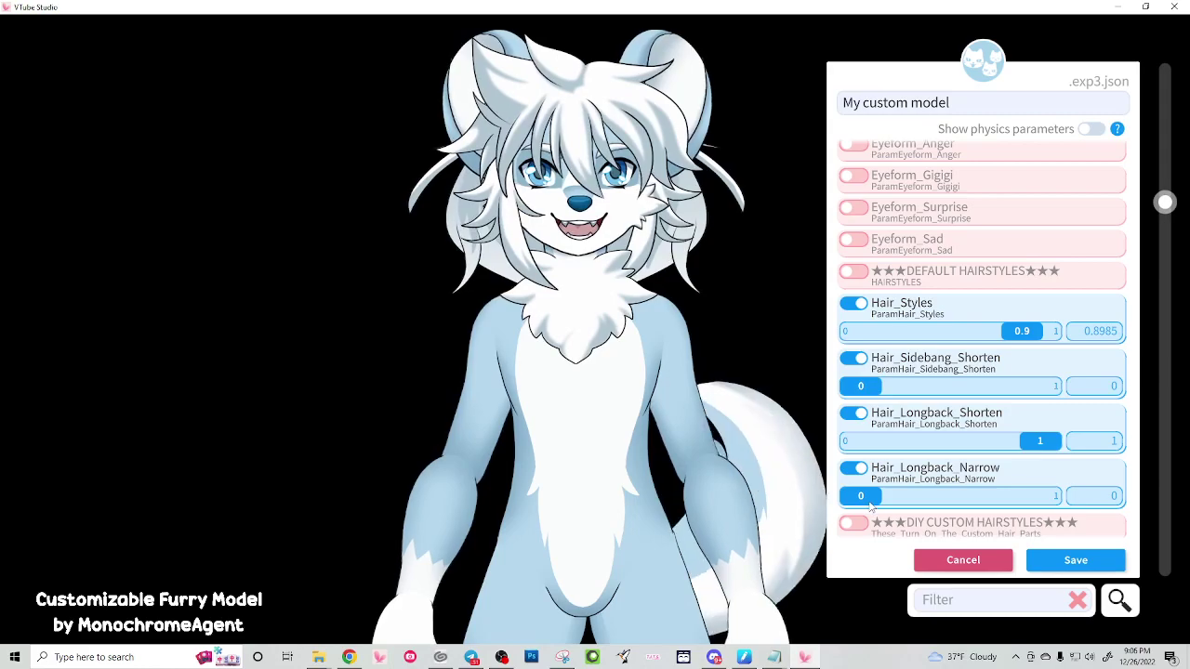
pyautogui.moveTo(848, 496); pyautogui.dragTo(1032, 496)
pyautogui.moveTo(902, 493); pyautogui.dragTo(1060, 496)
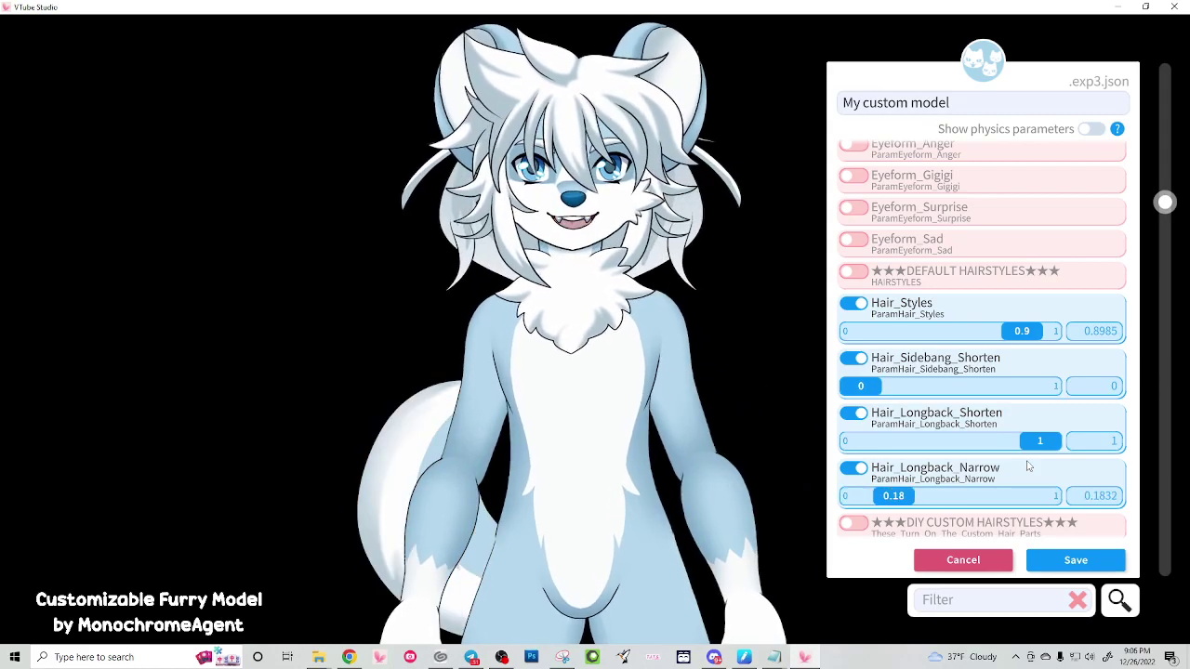
pyautogui.moveTo(848, 386); pyautogui.dragTo(977, 389)
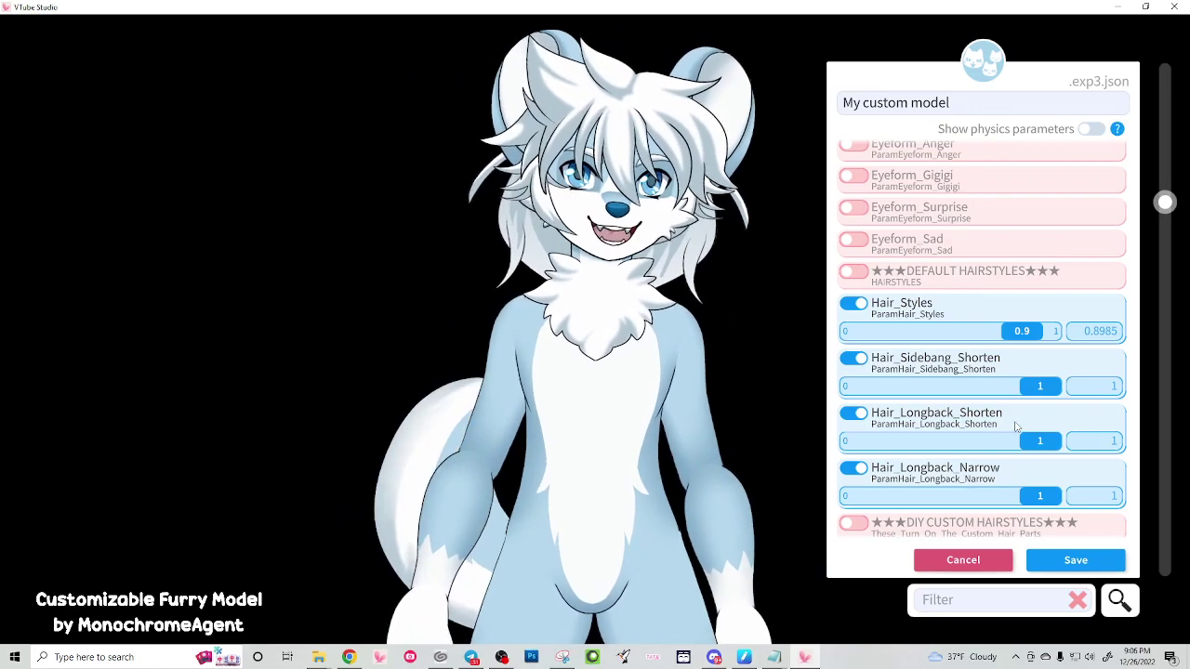
# Step: Add Nose_Size at -0.64 and Chest_Style at 0.66 to the expression
pyautogui.scroll(-5, 1016, 426)
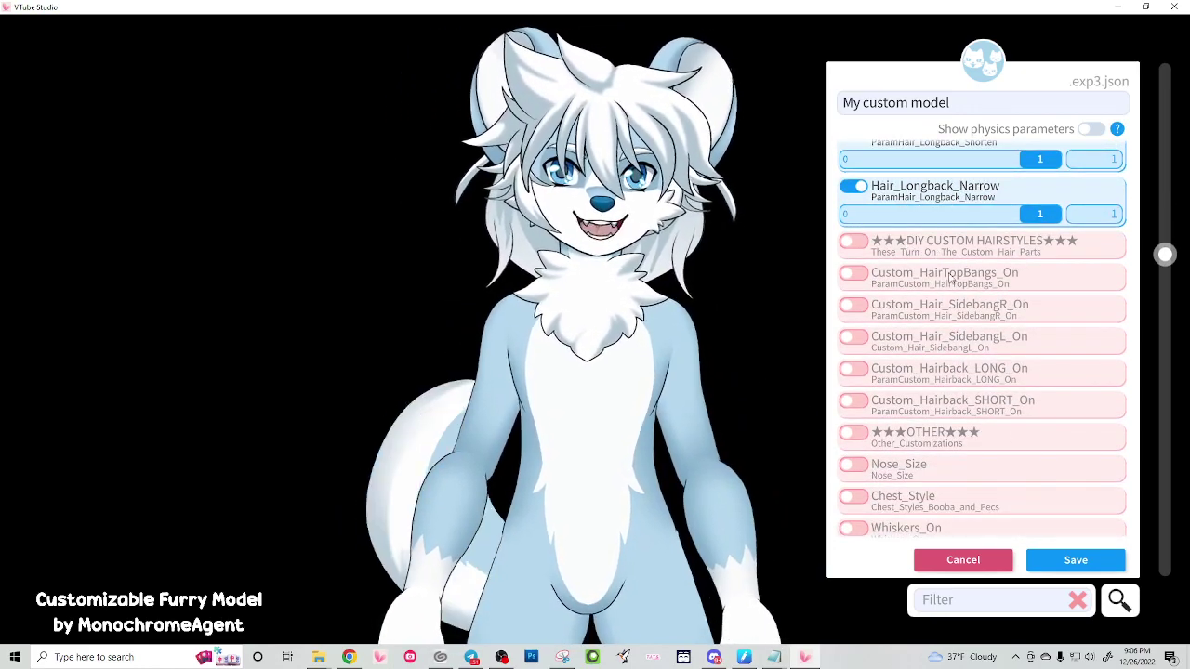
pyautogui.scroll(-2, 963, 454)
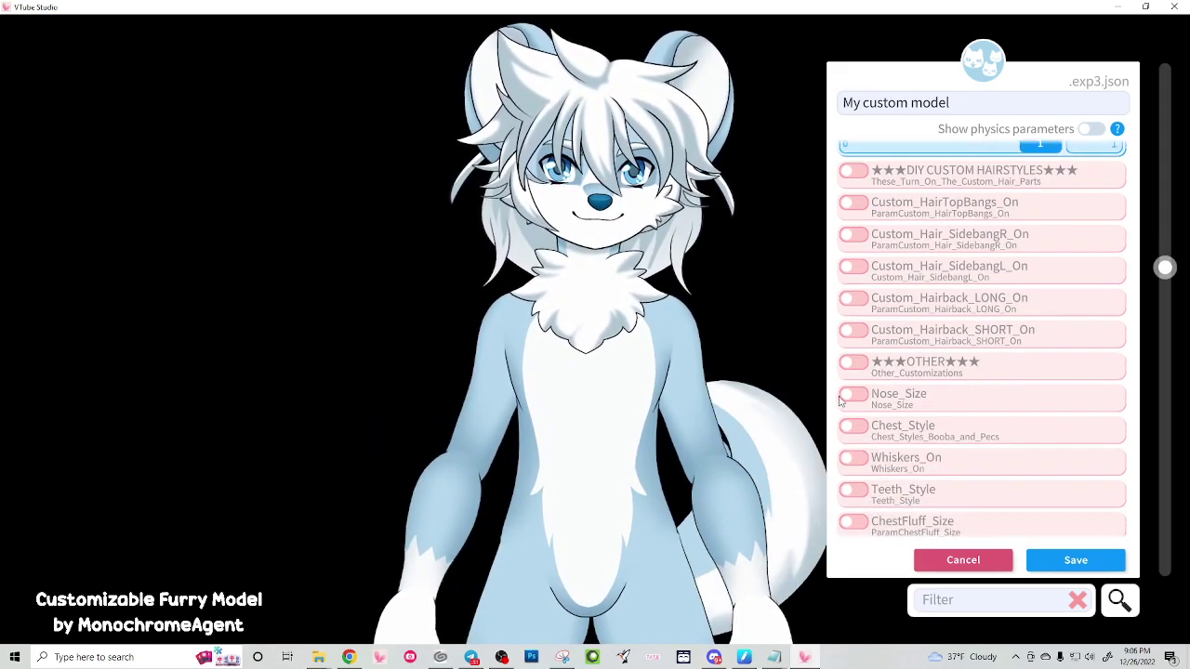
pyautogui.scroll(-1, 963, 351)
pyautogui.scroll(-2, 964, 352)
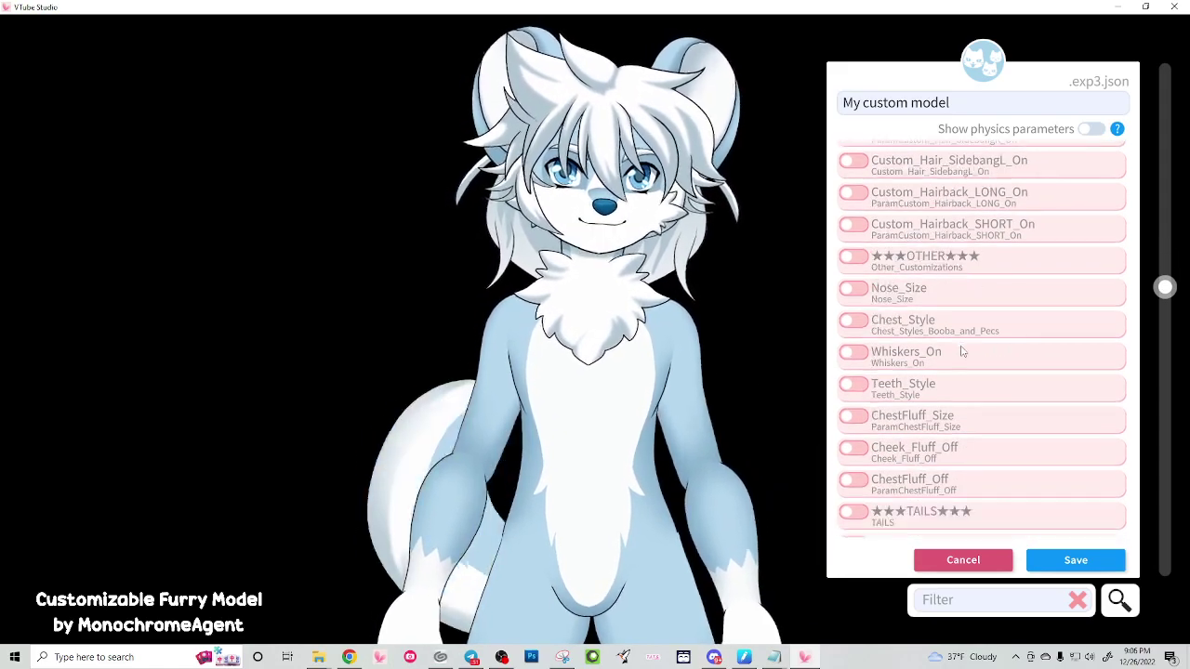
pyautogui.click(853, 290)
pyautogui.moveTo(952, 321); pyautogui.dragTo(1063, 337)
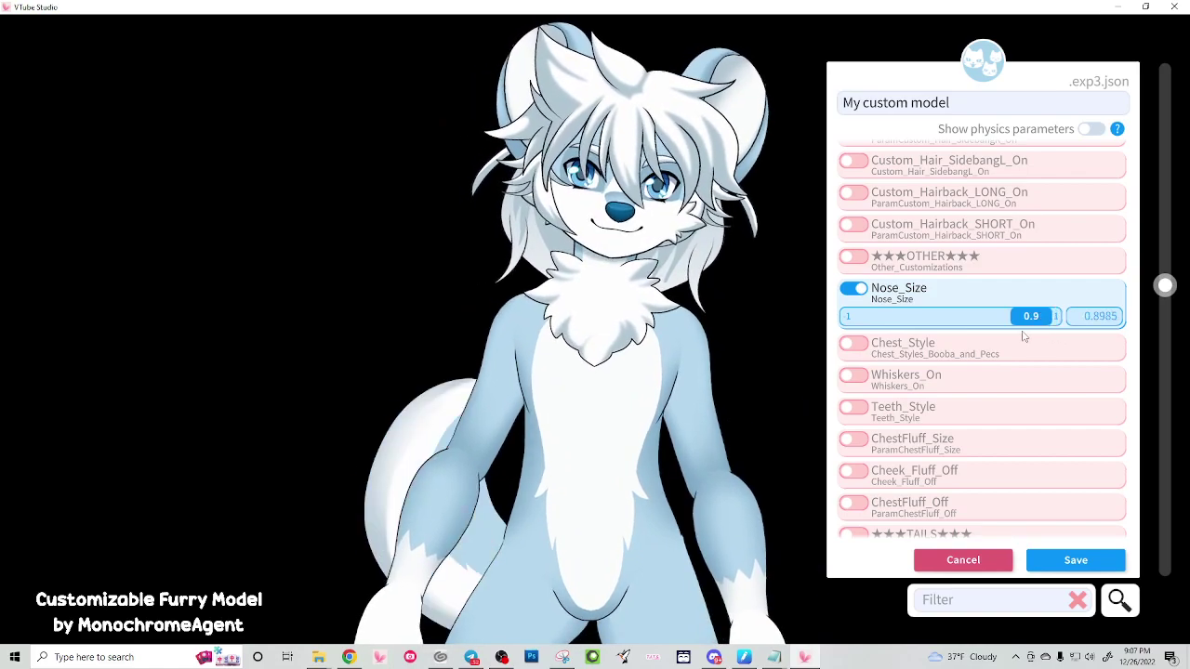
pyautogui.moveTo(849, 327); pyautogui.dragTo(889, 327)
pyautogui.click(851, 344)
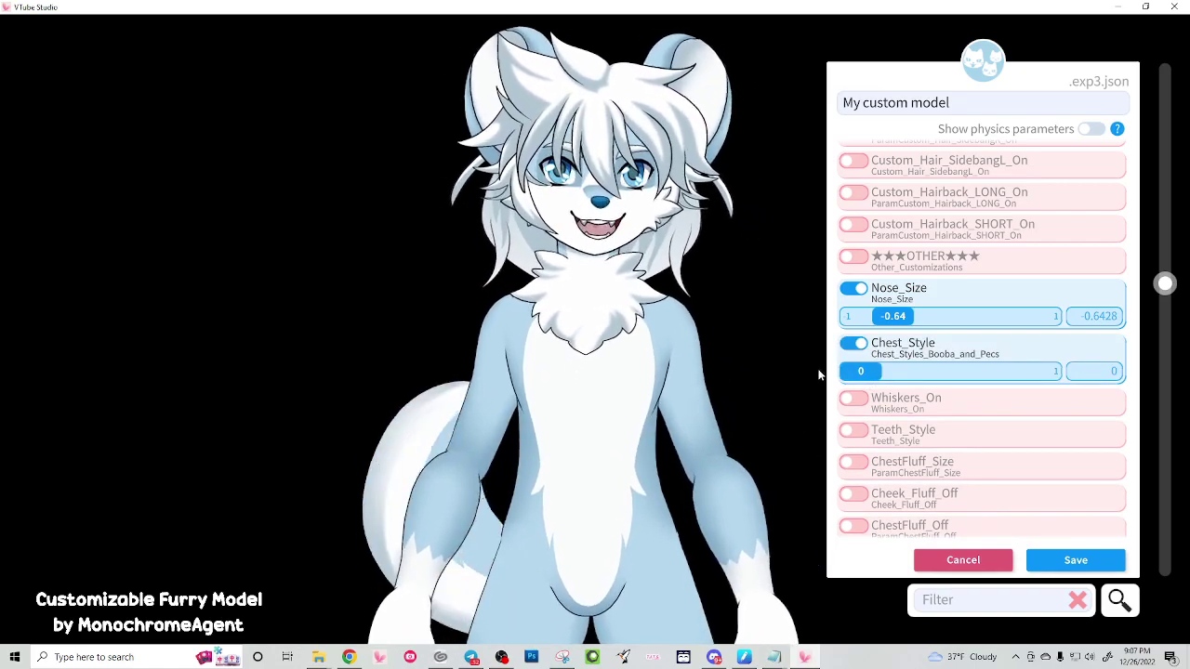
pyautogui.moveTo(877, 370); pyautogui.dragTo(958, 380)
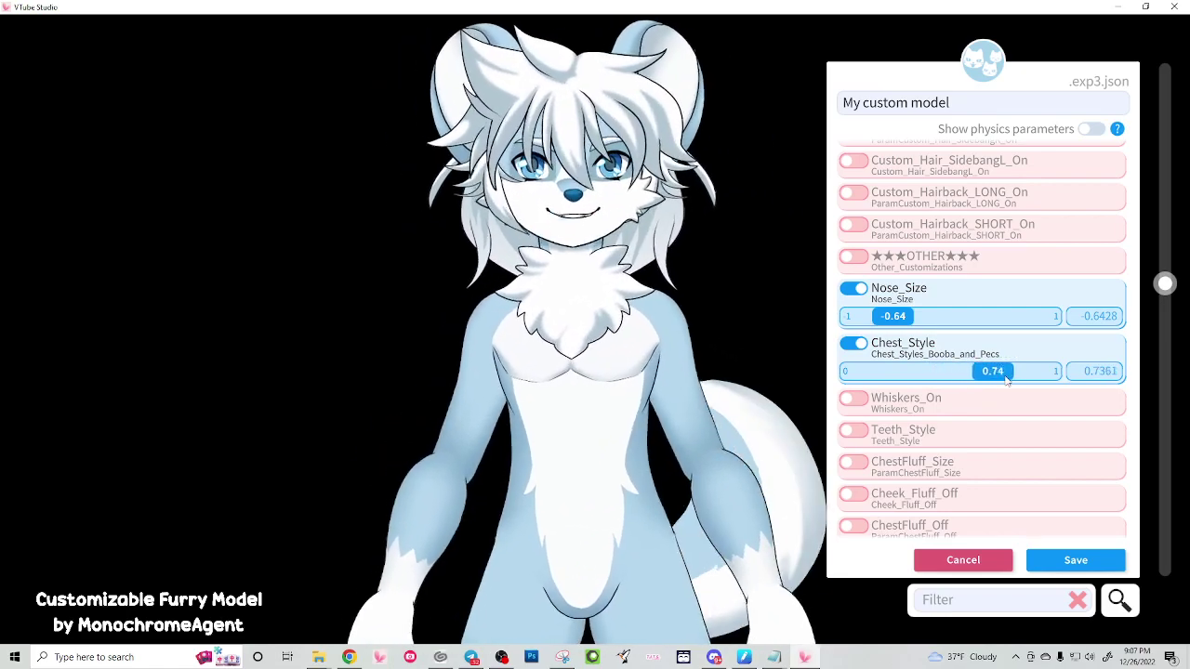
pyautogui.moveTo(1007, 381)
pyautogui.mouseDown()
pyautogui.moveTo(1035, 380)
pyautogui.moveTo(926, 383)
pyautogui.moveTo(992, 376)
pyautogui.mouseUp()
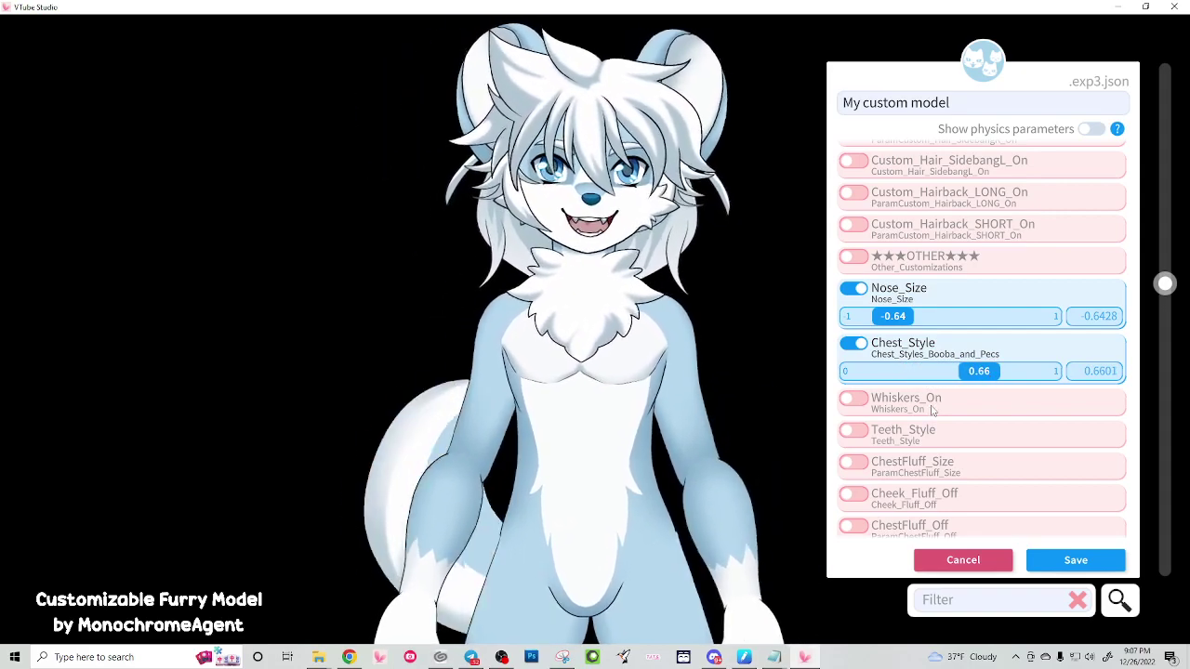
# Step: Add Whiskers_On at full strength 1 and Teeth_Style at about 0.61
pyautogui.scroll(-2, 920, 400)
pyautogui.click(853, 328)
pyautogui.click(1051, 356)
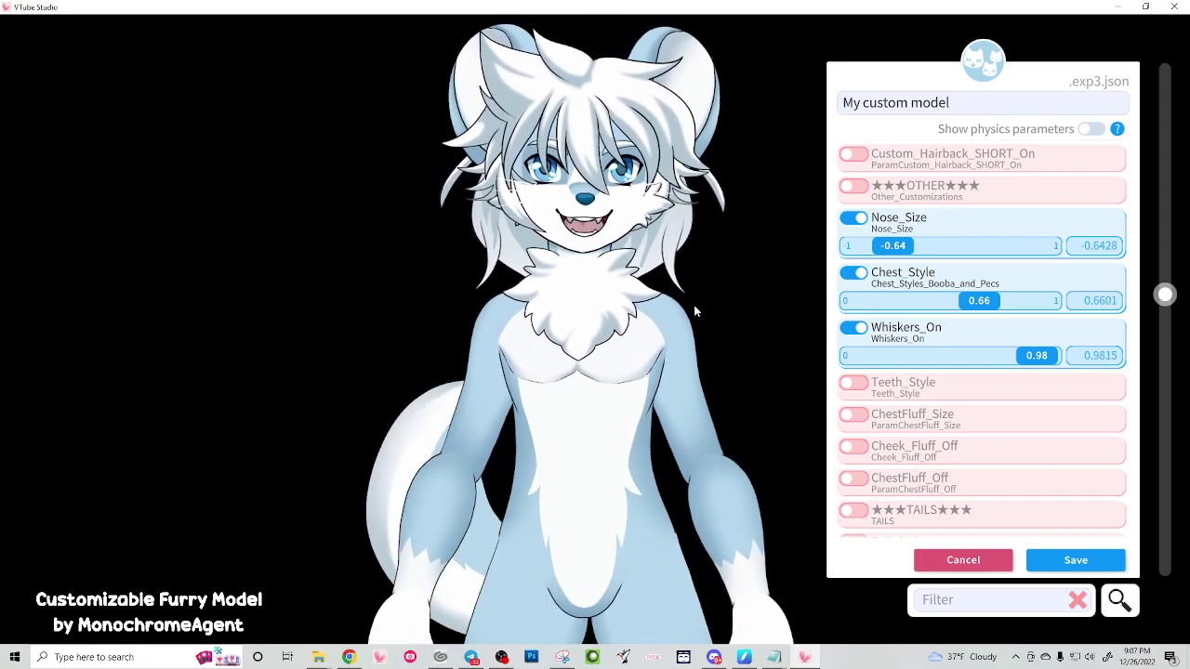
pyautogui.moveTo(1052, 358); pyautogui.dragTo(1071, 364)
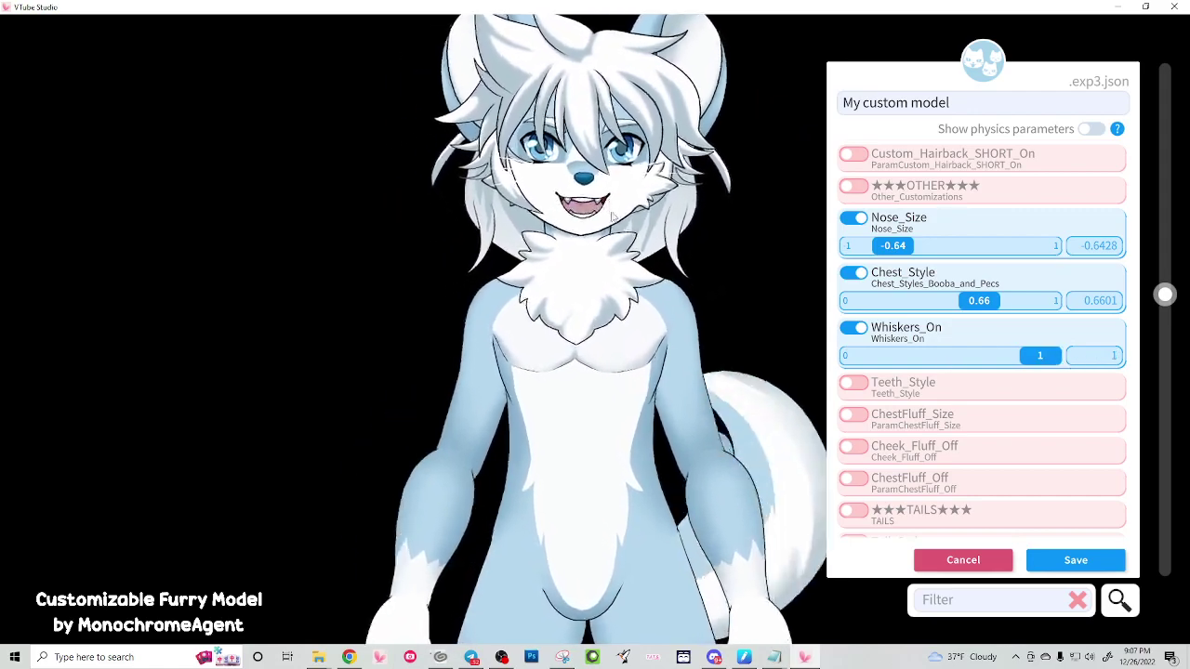
pyautogui.click(849, 386)
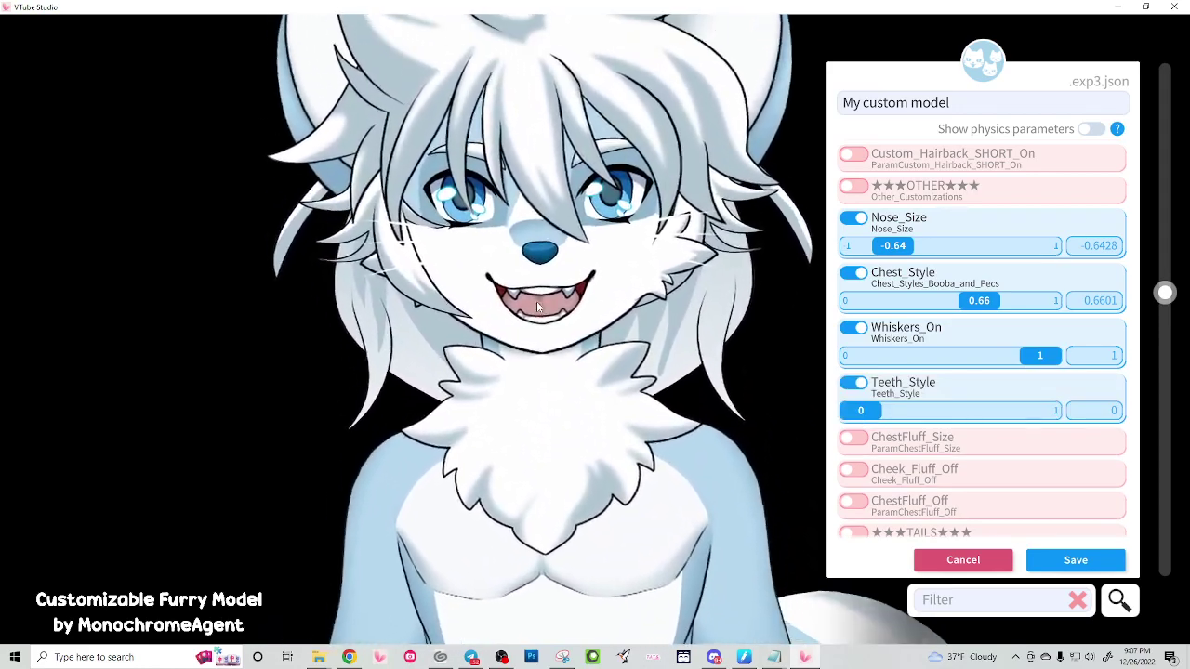
pyautogui.moveTo(867, 413); pyautogui.dragTo(979, 421)
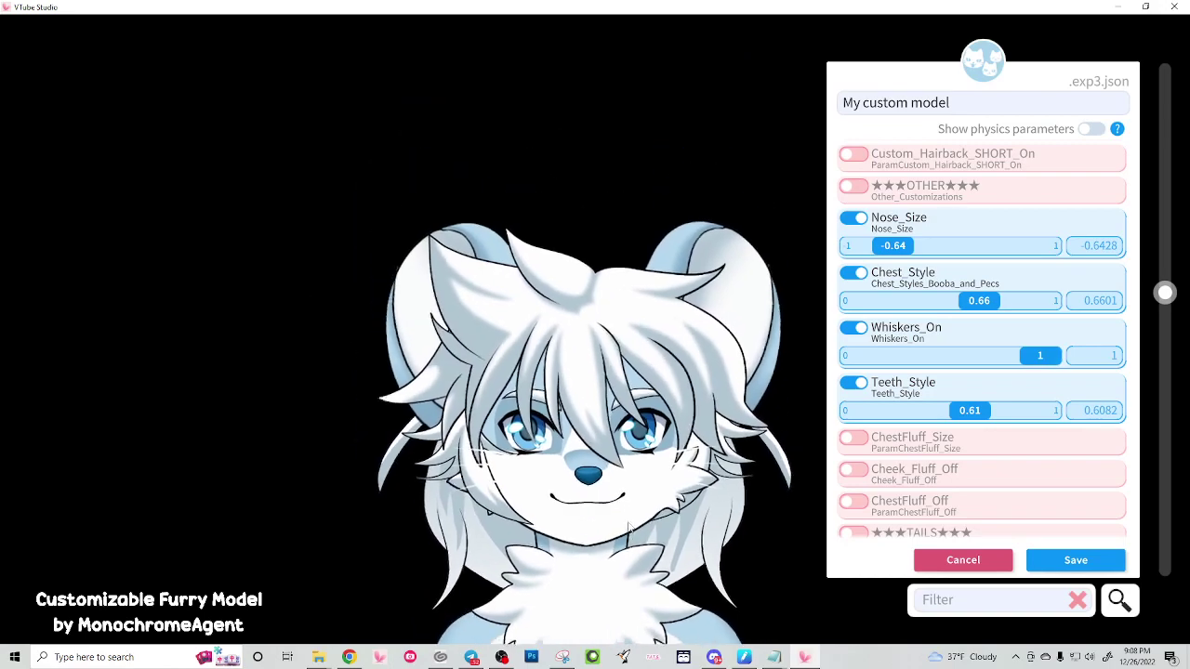
# Step: Try ChestFluff_Size, then include ChestFluff_Off with its slider at 0
pyautogui.scroll(-2, 942, 451)
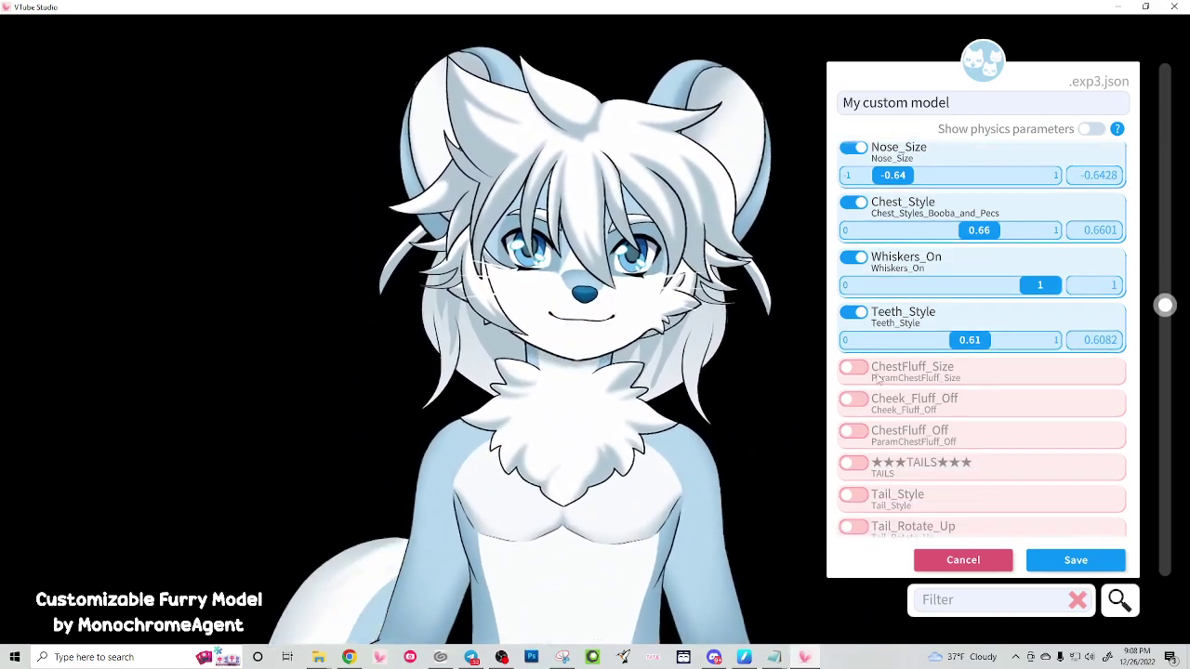
pyautogui.click(852, 370)
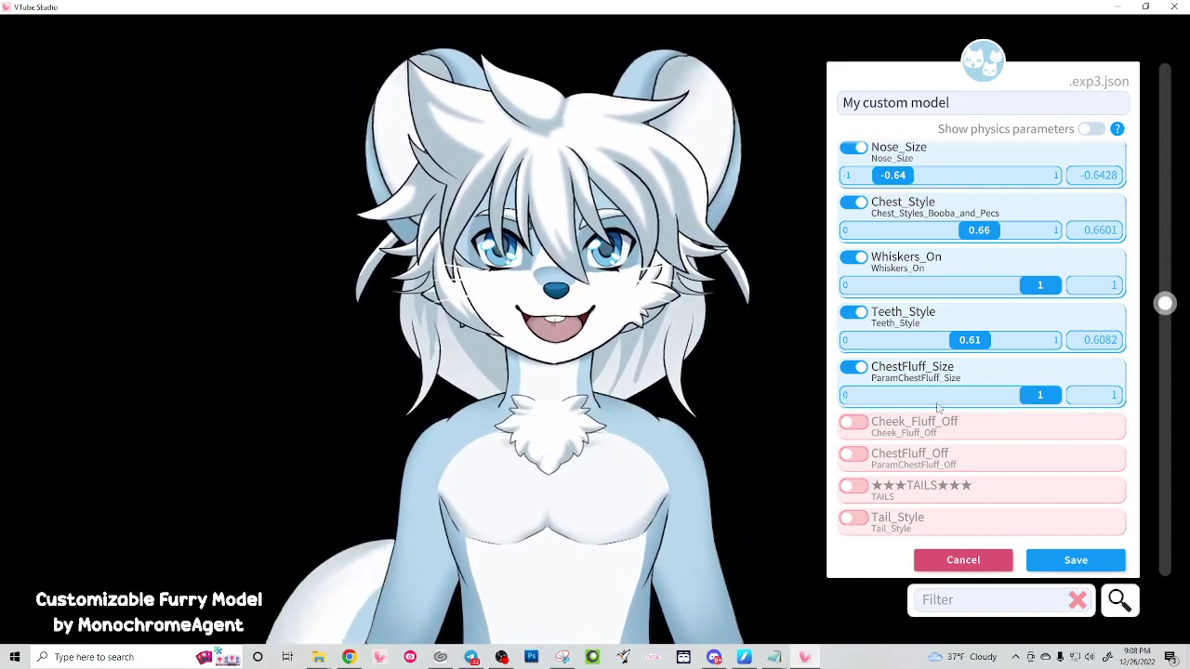
pyautogui.click(853, 369)
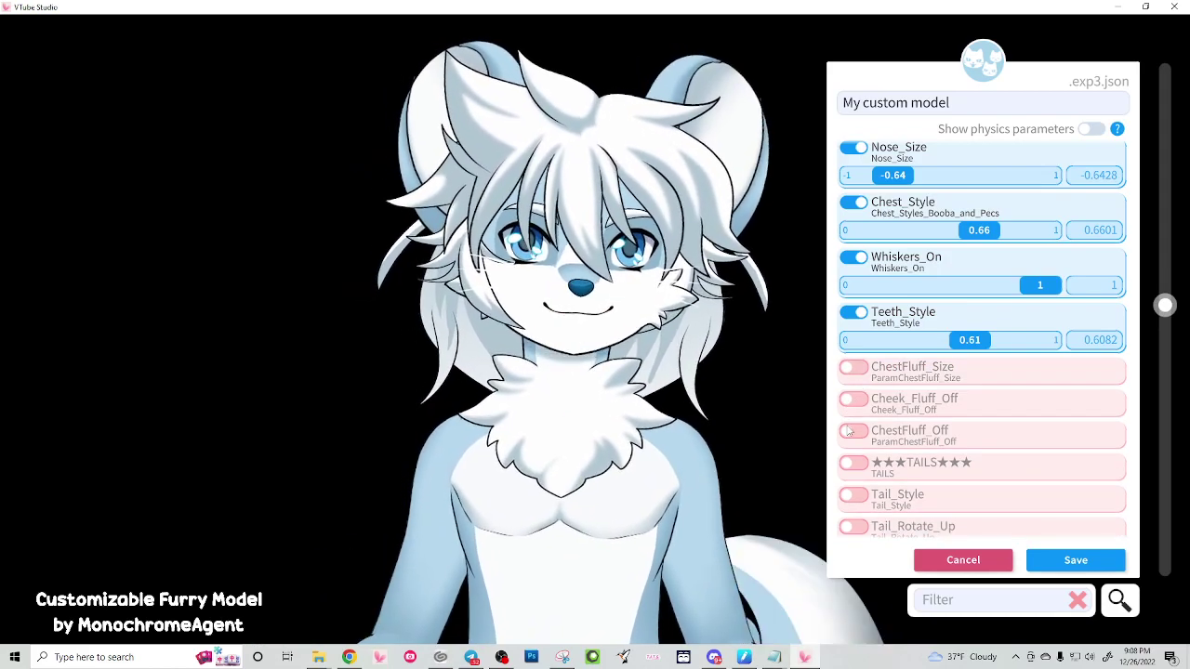
pyautogui.click(852, 431)
pyautogui.moveTo(876, 463); pyautogui.dragTo(846, 459)
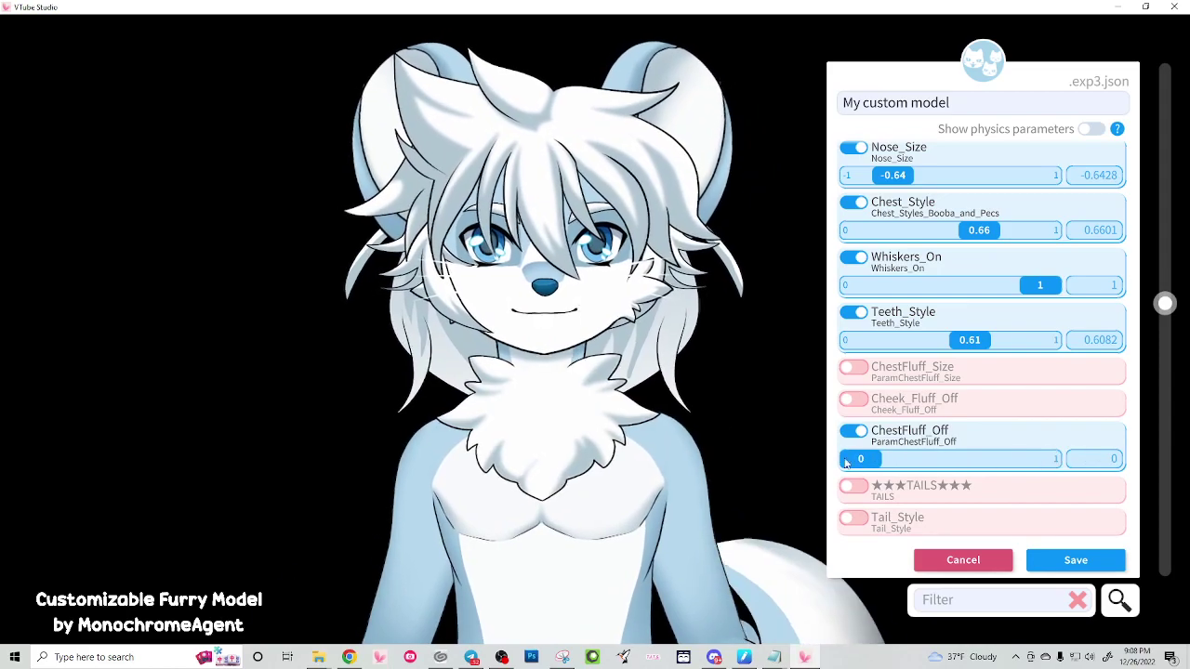
# Step: Re-add ChestFluff_Size at 1 and set Cheek_Fluff_Off to 1
pyautogui.click(853, 367)
pyautogui.moveTo(850, 395); pyautogui.dragTo(1050, 409)
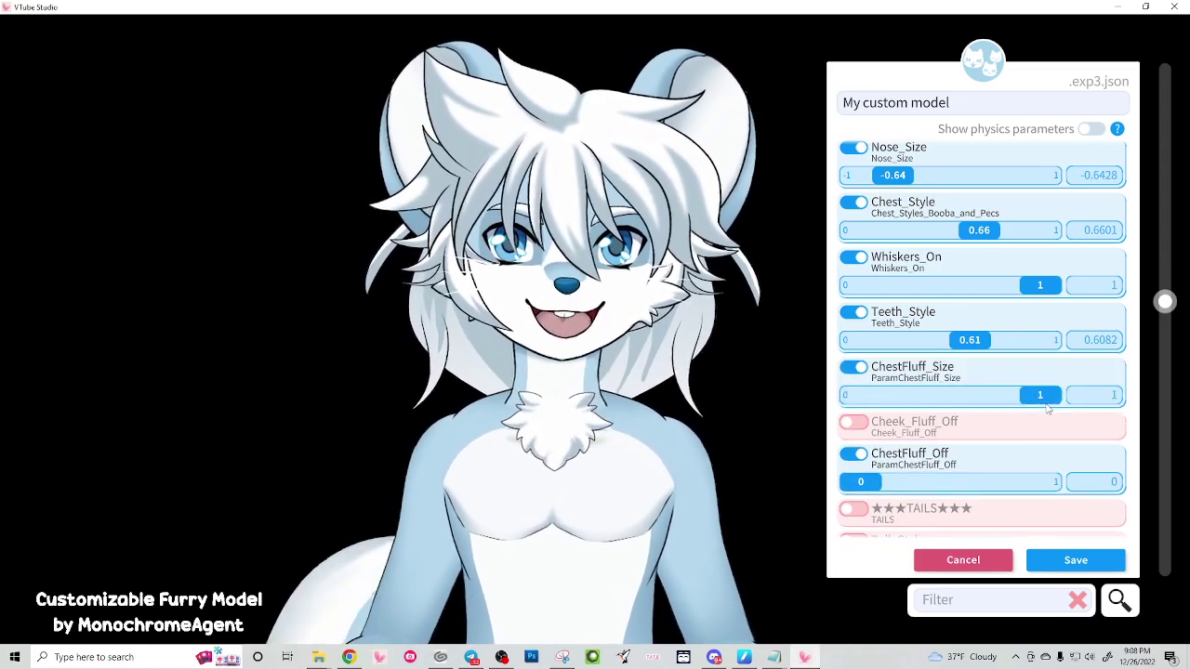
pyautogui.click(853, 422)
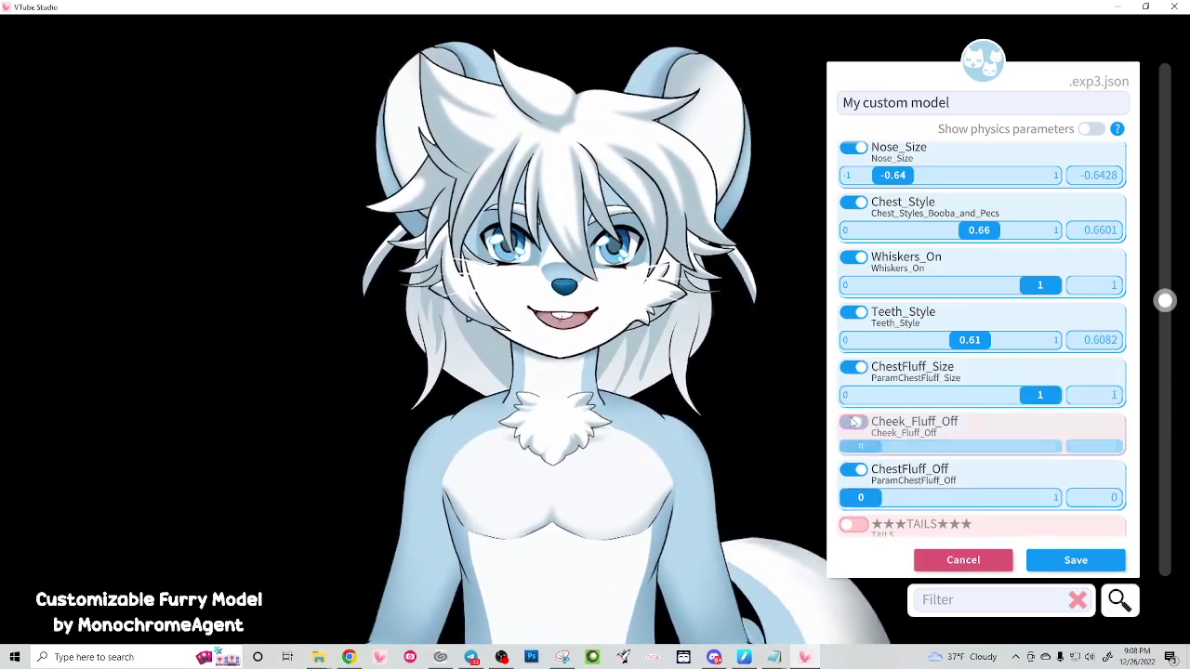
pyautogui.moveTo(848, 450); pyautogui.dragTo(1060, 451)
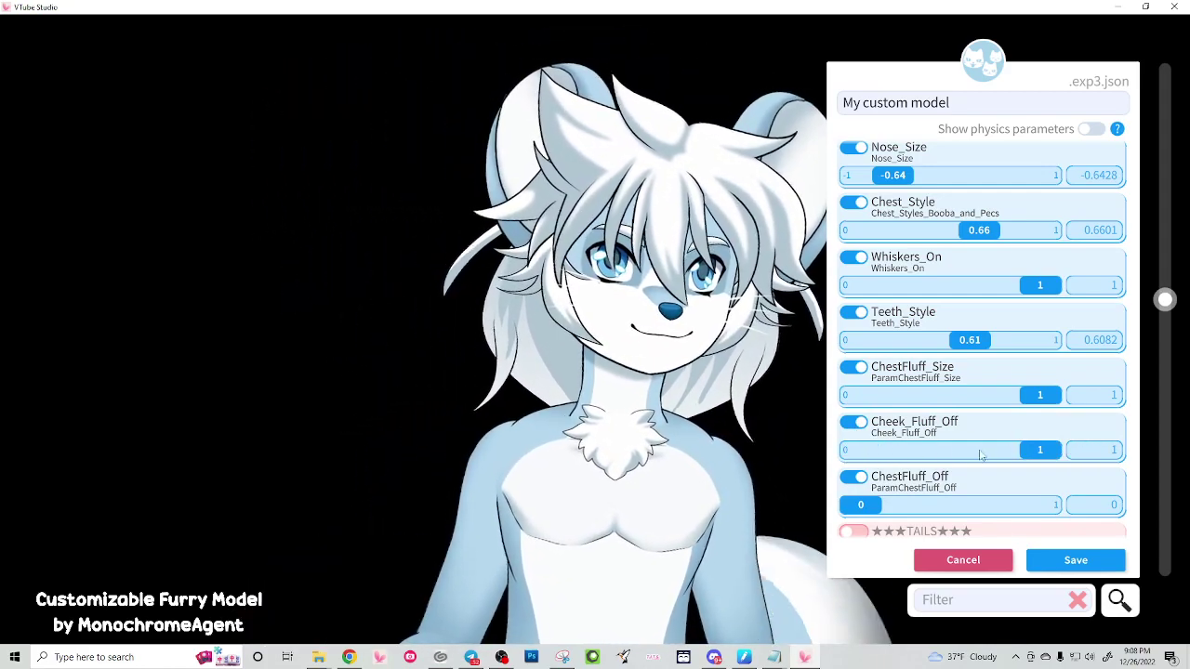
pyautogui.scroll(-2, 939, 441)
pyautogui.scroll(-3, 939, 440)
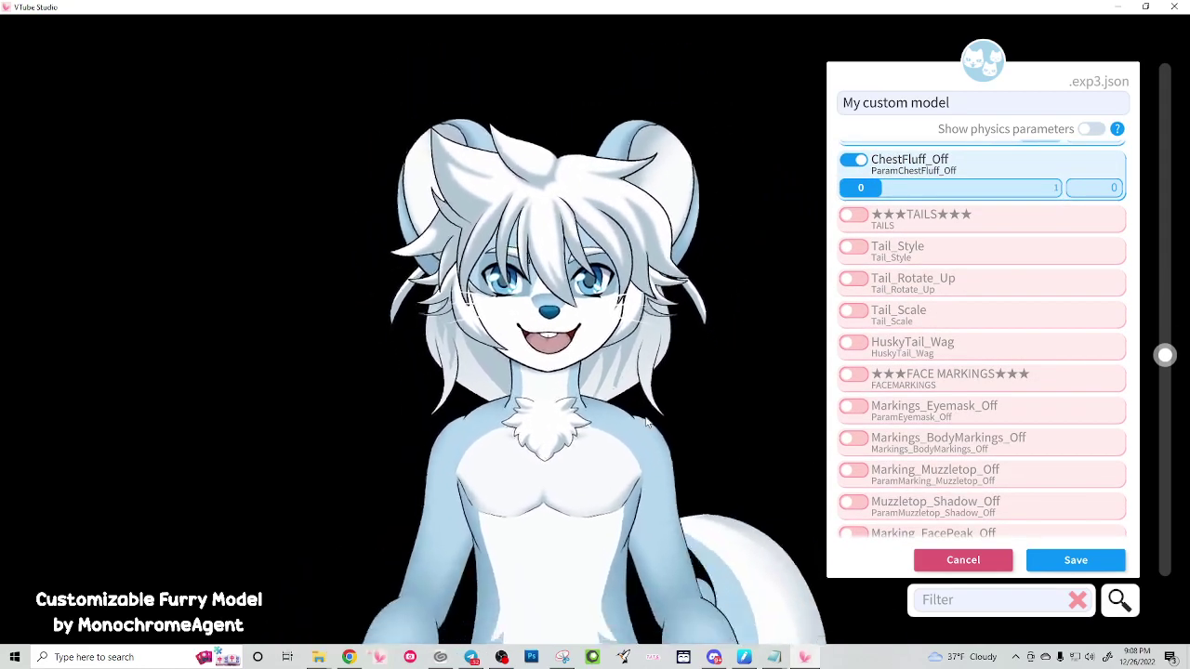
# Step: Adjust ChestFluff_Off and then remove it from the expression
pyautogui.scroll(-3, 657, 361)
pyautogui.scroll(-4, 657, 360)
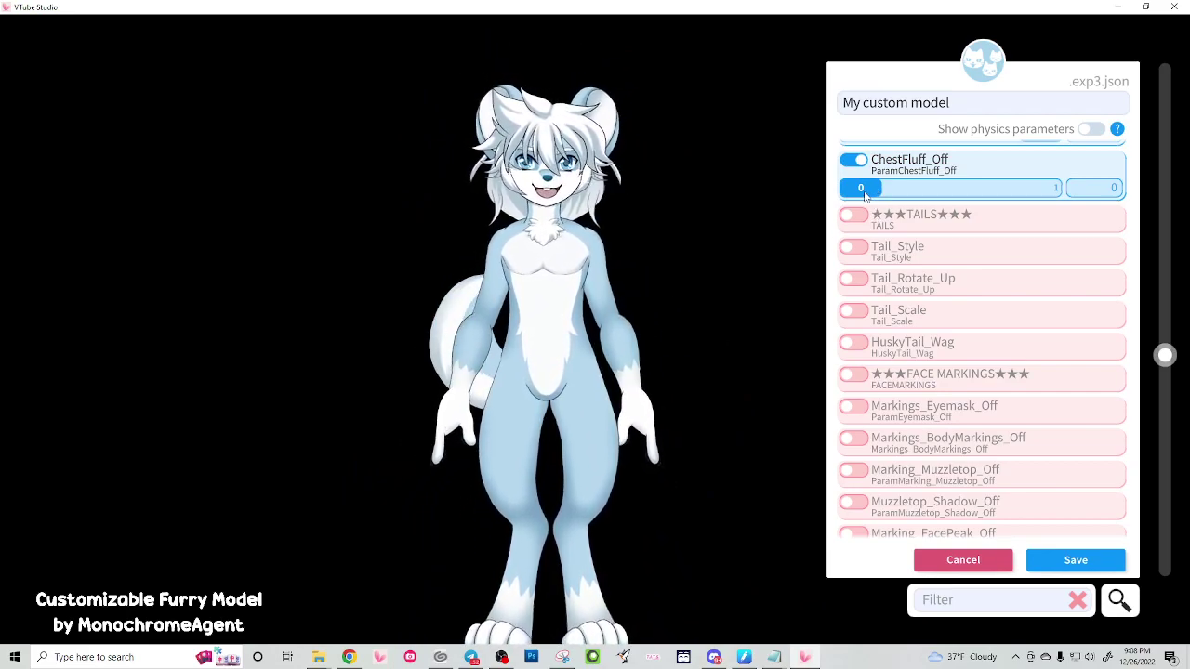
pyautogui.moveTo(861, 190); pyautogui.dragTo(955, 205)
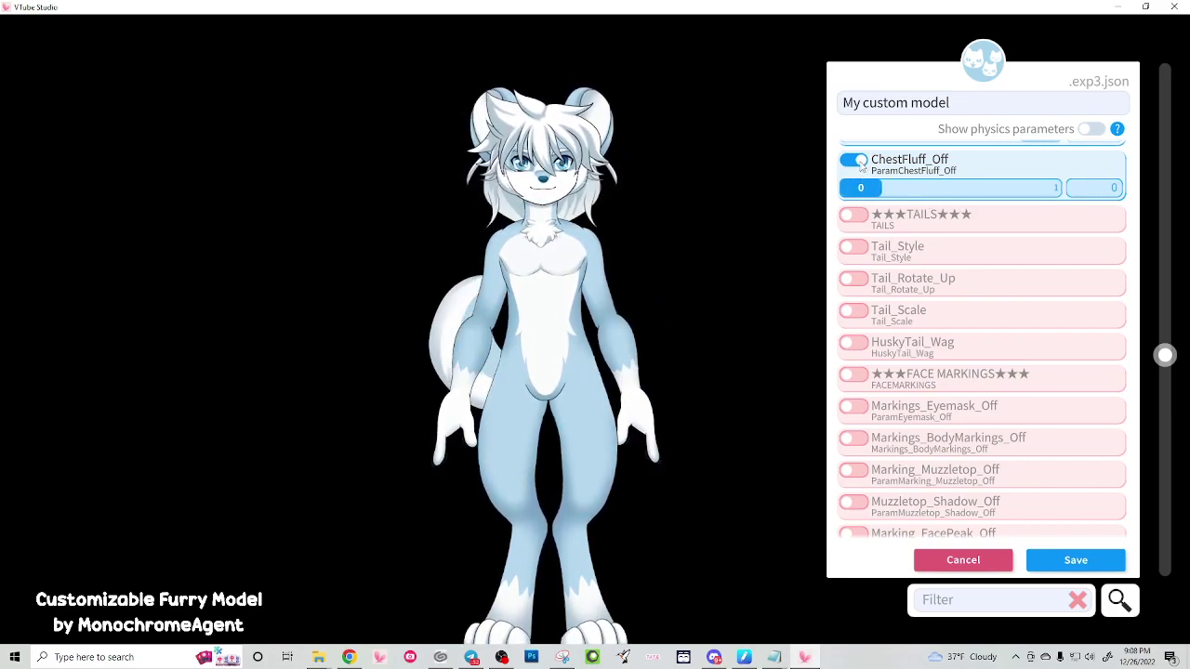
pyautogui.click(861, 160)
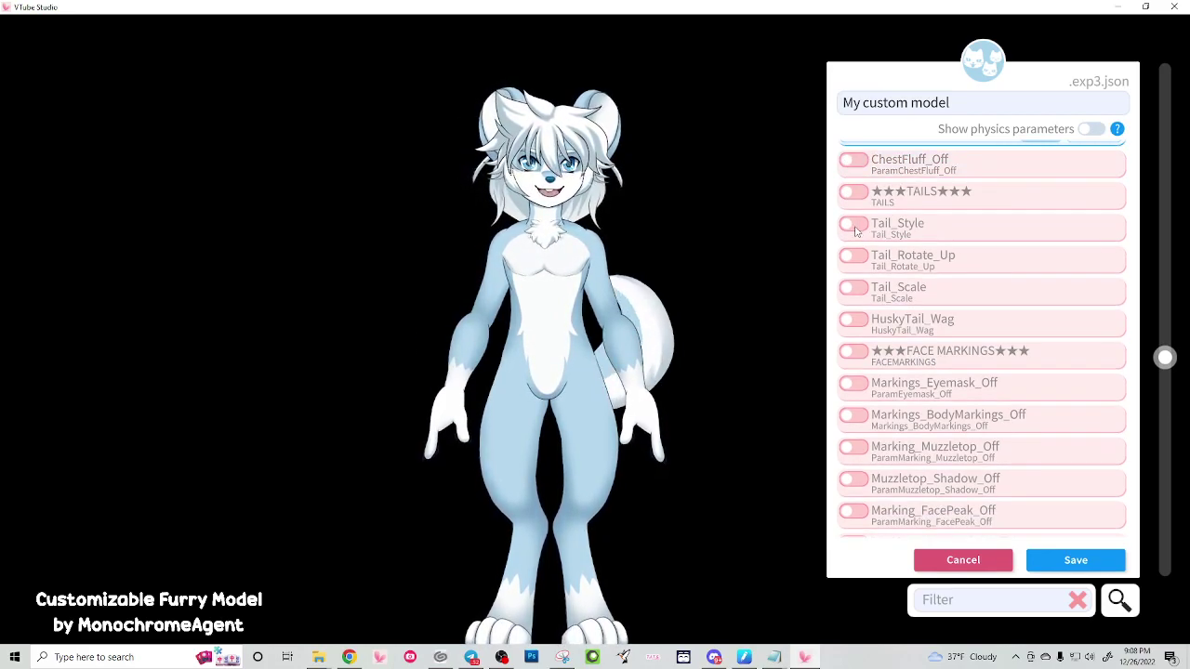
# Step: Include Tail_Style and sweep it between about 0.7 and 0.96 to preview the tail
pyautogui.click(855, 224)
pyautogui.moveTo(877, 254); pyautogui.dragTo(968, 265)
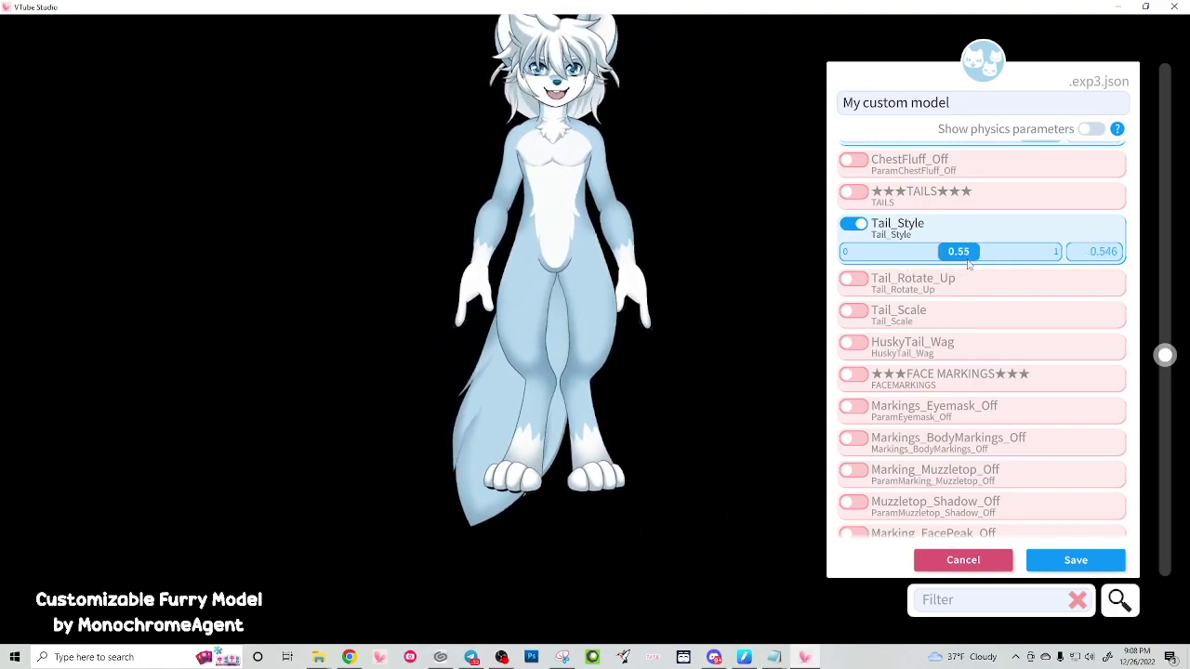
pyautogui.moveTo(983, 263); pyautogui.dragTo(999, 263)
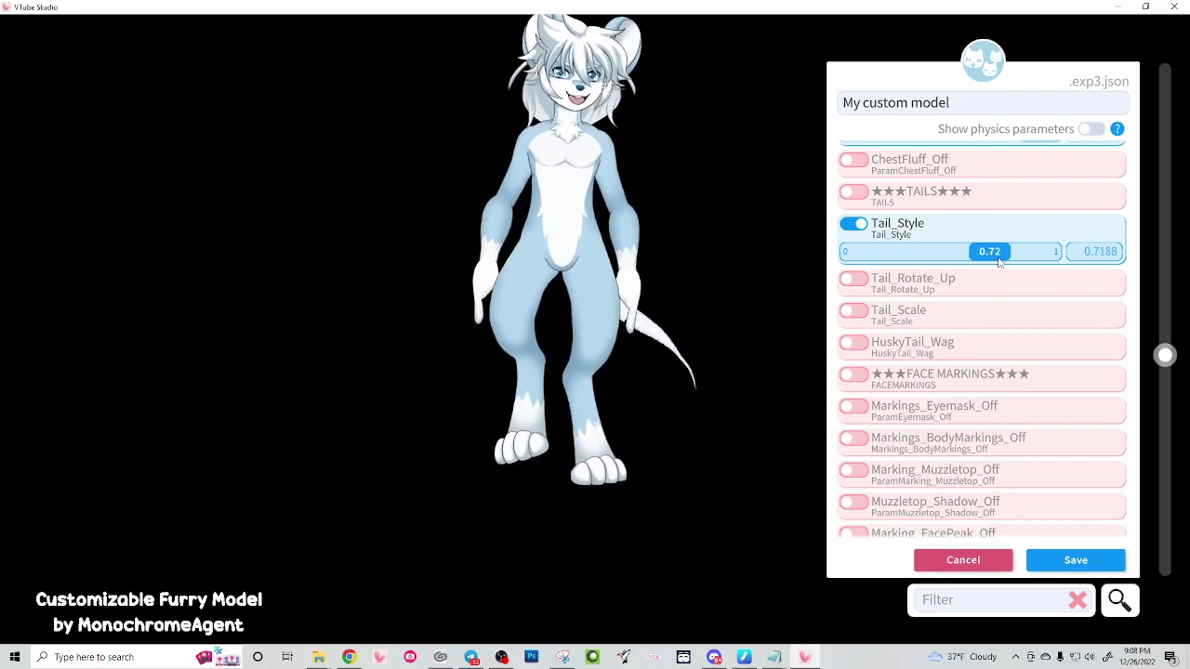
pyautogui.moveTo(999, 263); pyautogui.dragTo(1046, 261)
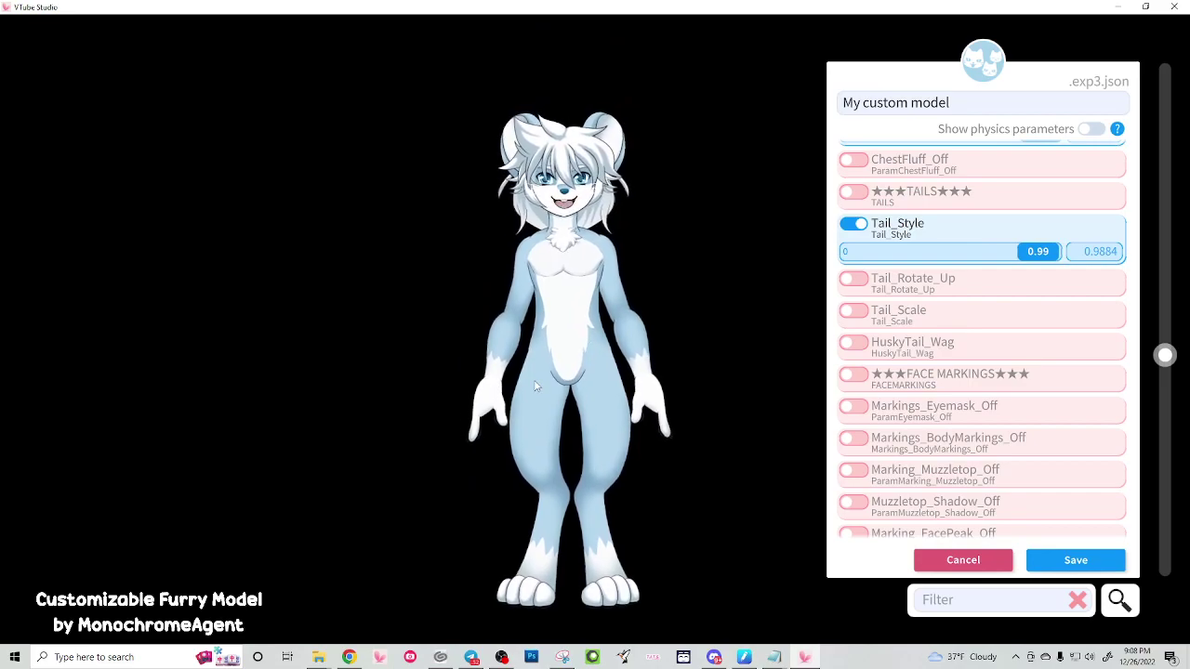
pyautogui.scroll(2, 601, 351)
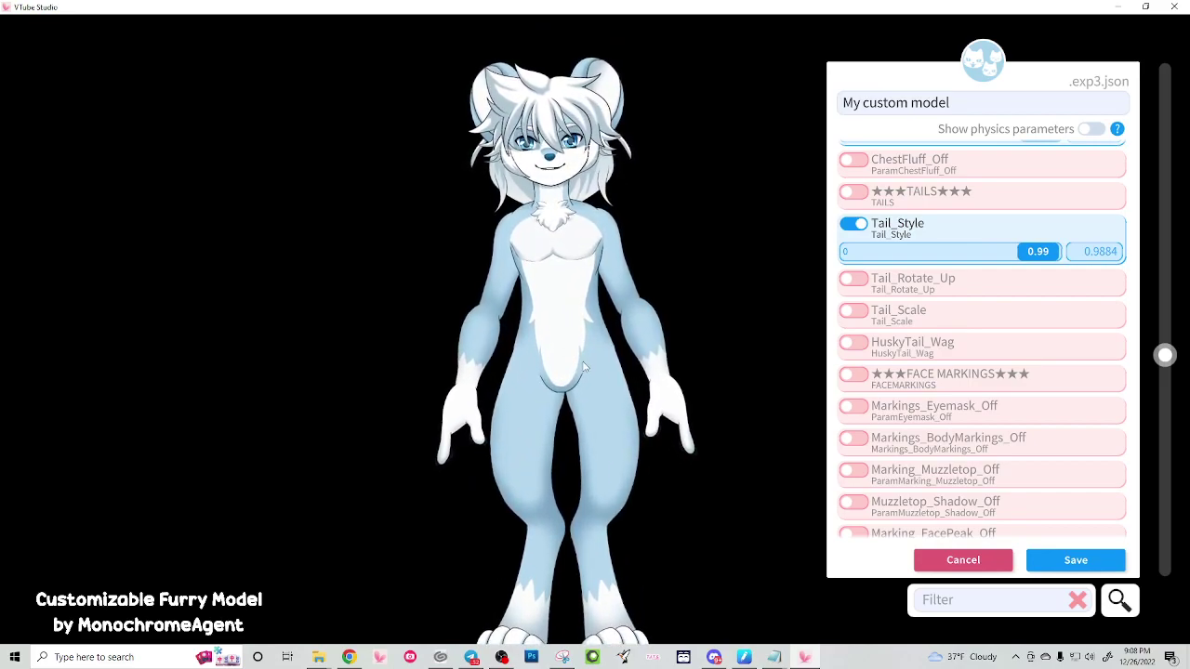
pyautogui.moveTo(1060, 260); pyautogui.dragTo(1000, 267)
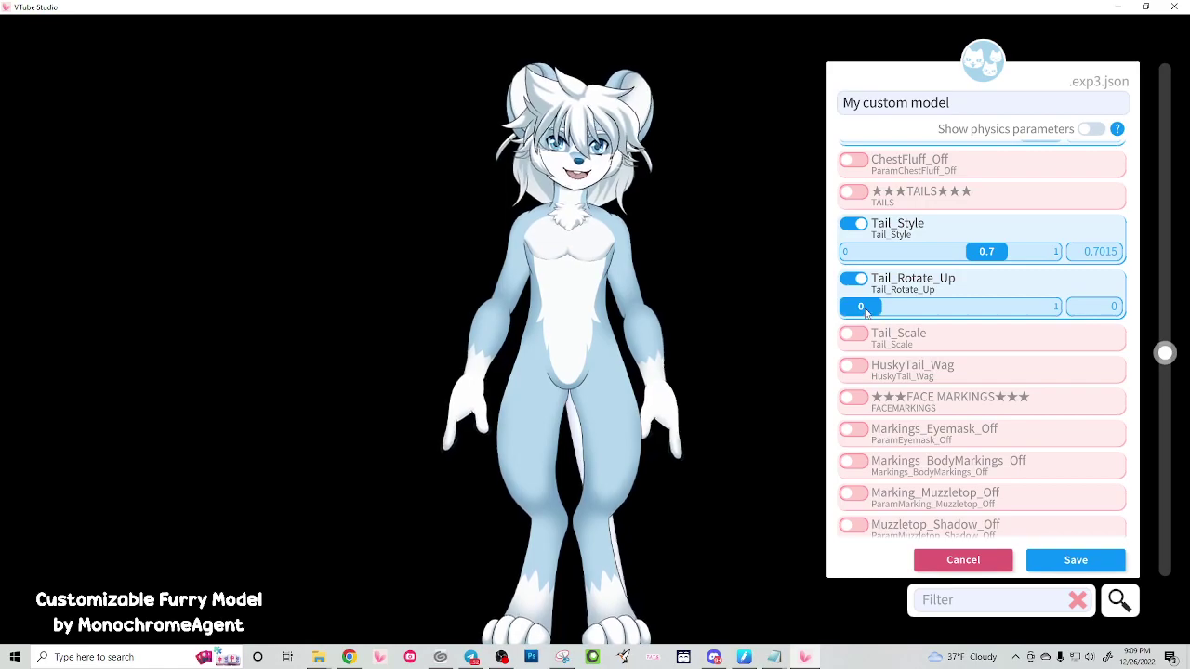
# Step: Set Tail_Style to 0.39 after previewing Tail_Rotate_Up and Tail_Scale, then leave both out
pyautogui.moveTo(865, 312); pyautogui.dragTo(1054, 308)
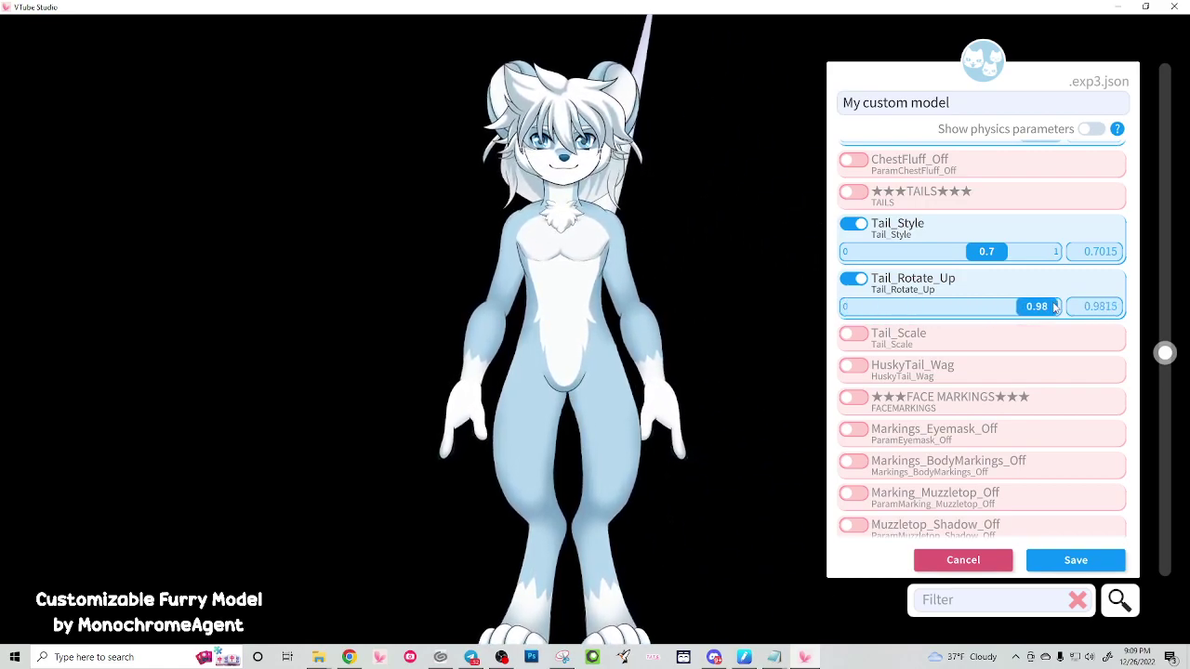
pyautogui.click(853, 334)
pyautogui.moveTo(860, 361); pyautogui.dragTo(1062, 361)
pyautogui.moveTo(992, 262); pyautogui.dragTo(927, 260)
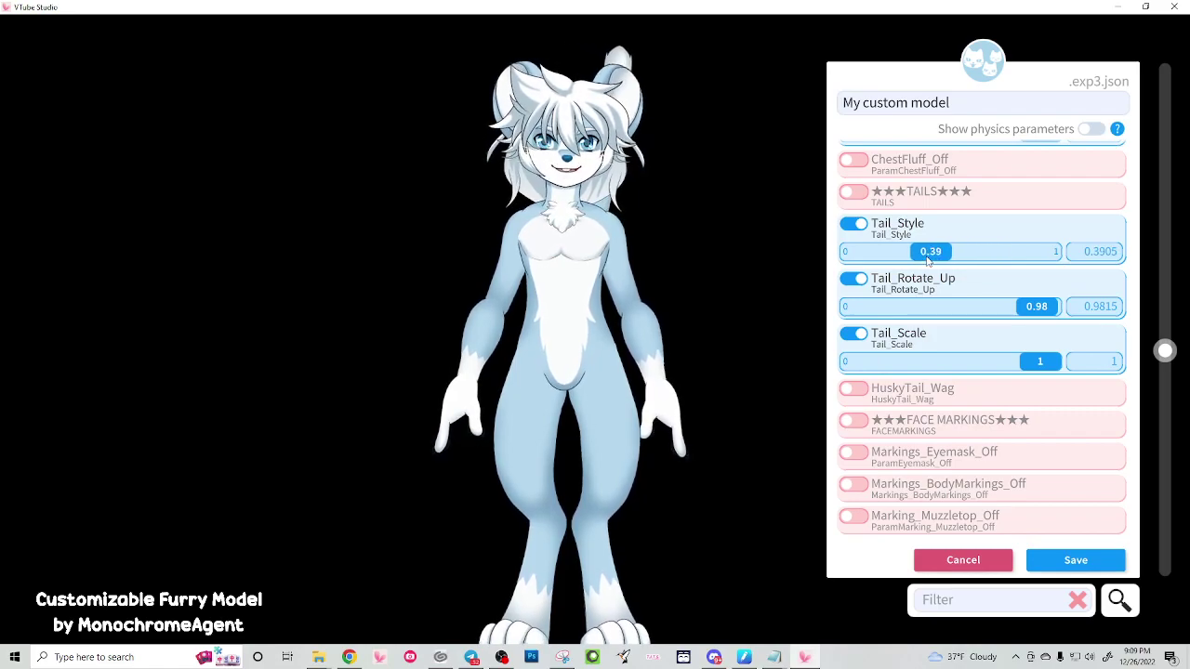
pyautogui.moveTo(1038, 362); pyautogui.dragTo(1087, 361)
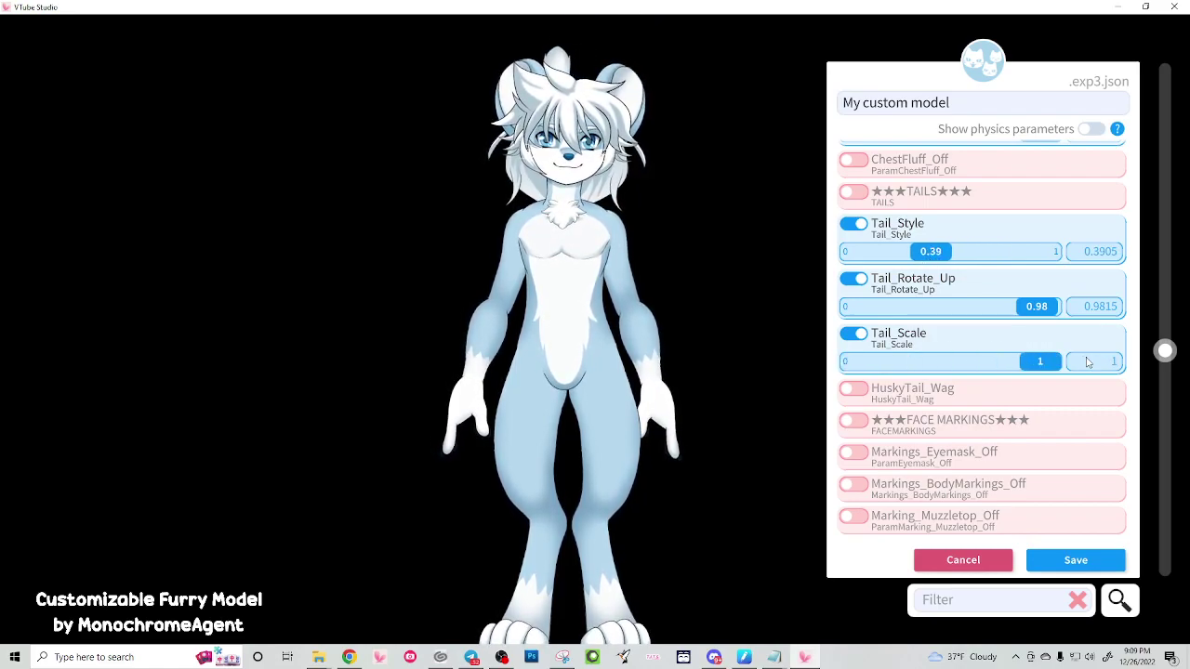
pyautogui.click(859, 279)
pyautogui.click(856, 310)
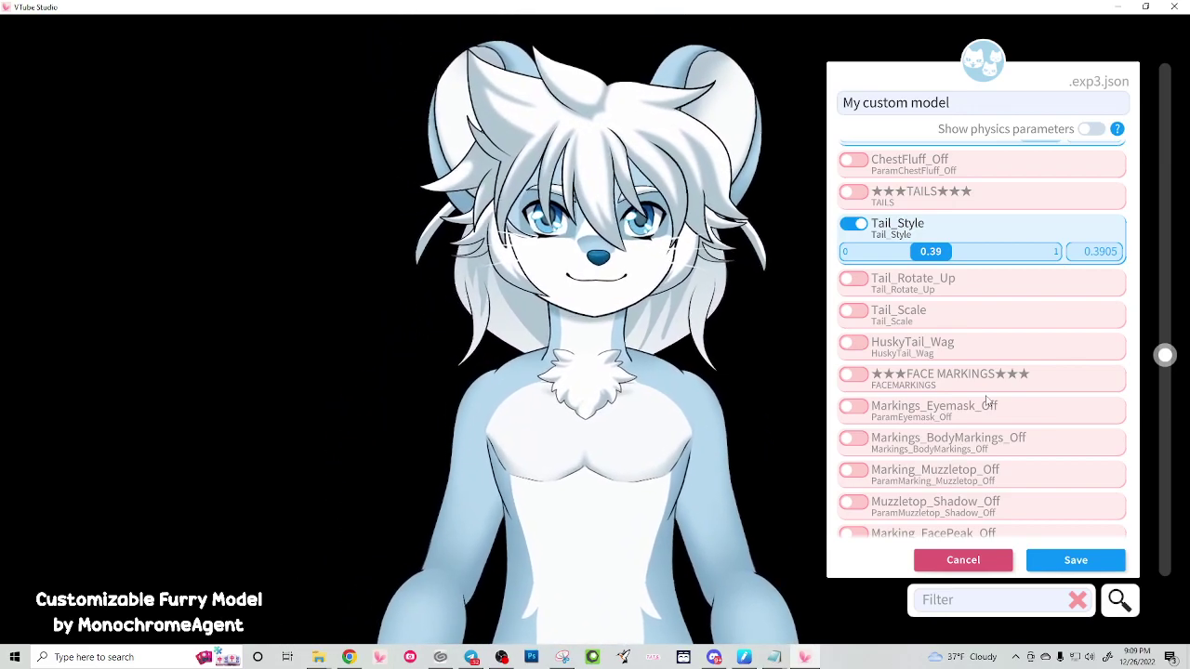
pyautogui.scroll(-4, 988, 401)
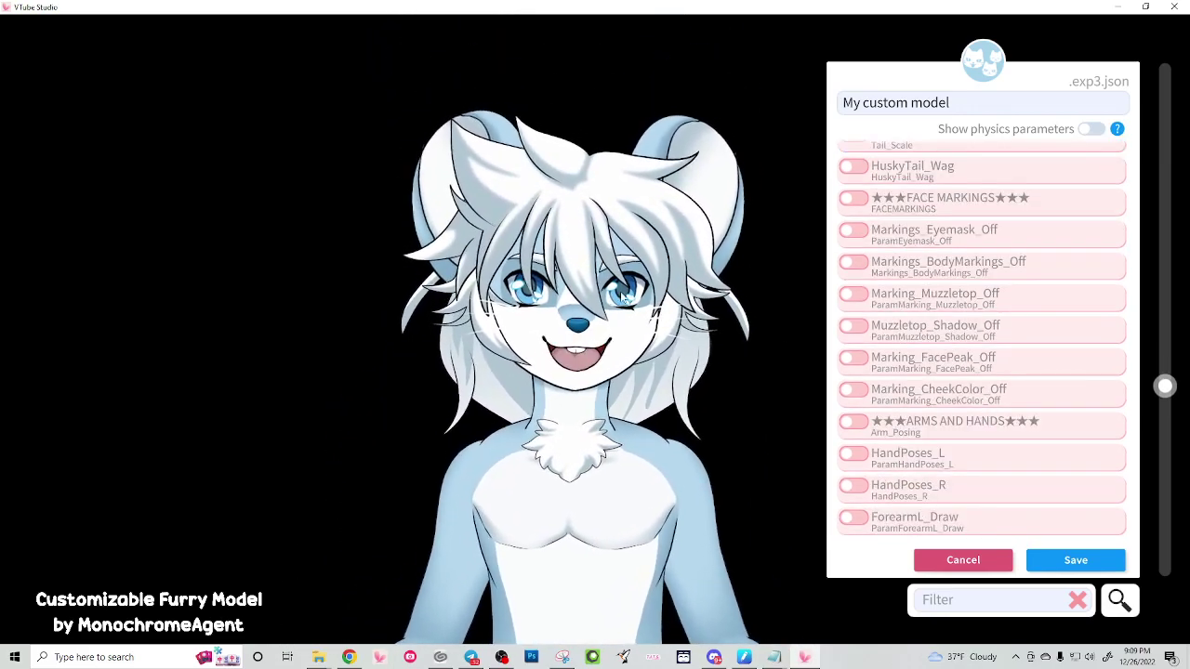
pyautogui.scroll(1, 971, 261)
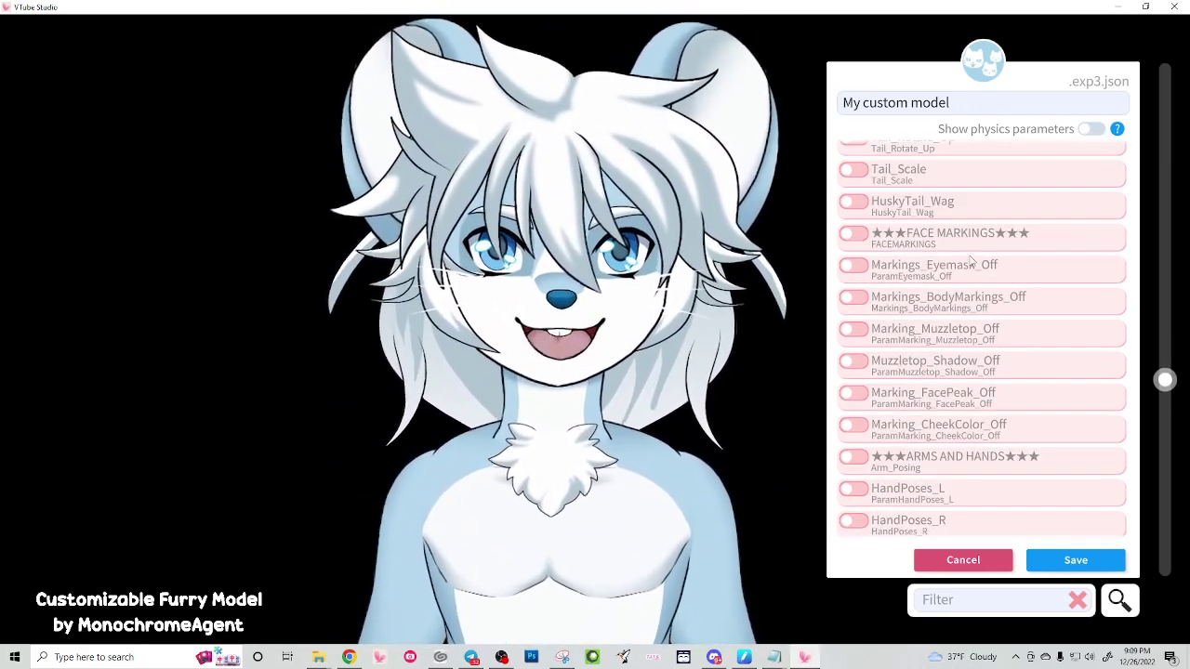
pyautogui.scroll(-1, 957, 251)
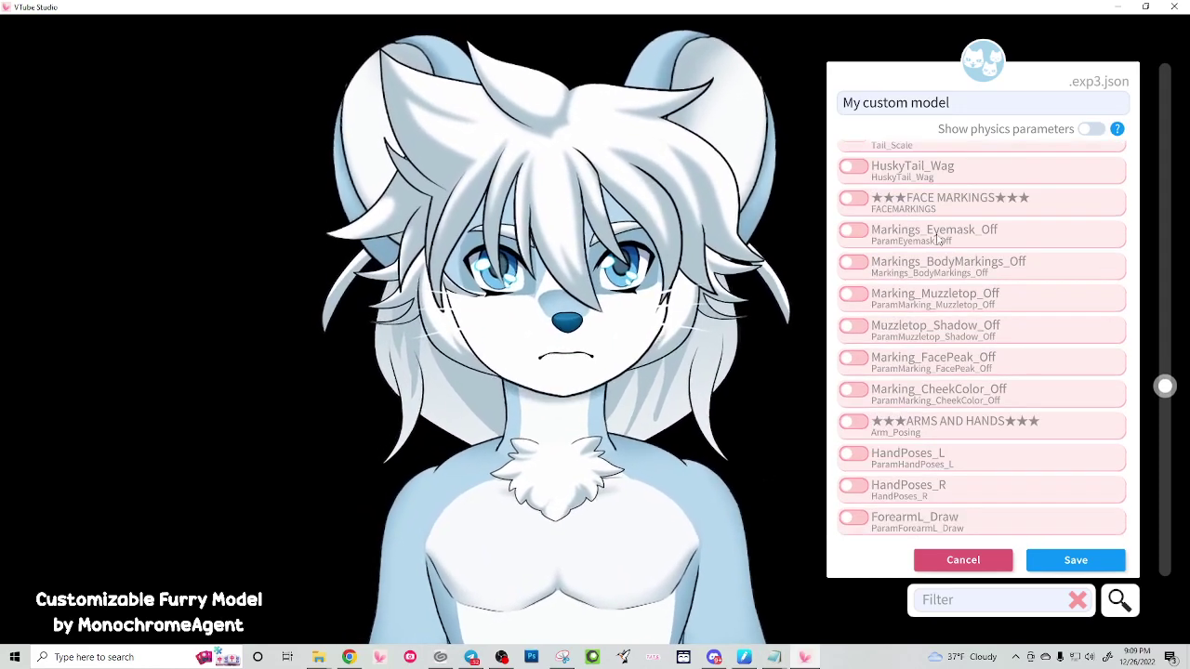
pyautogui.click(854, 233)
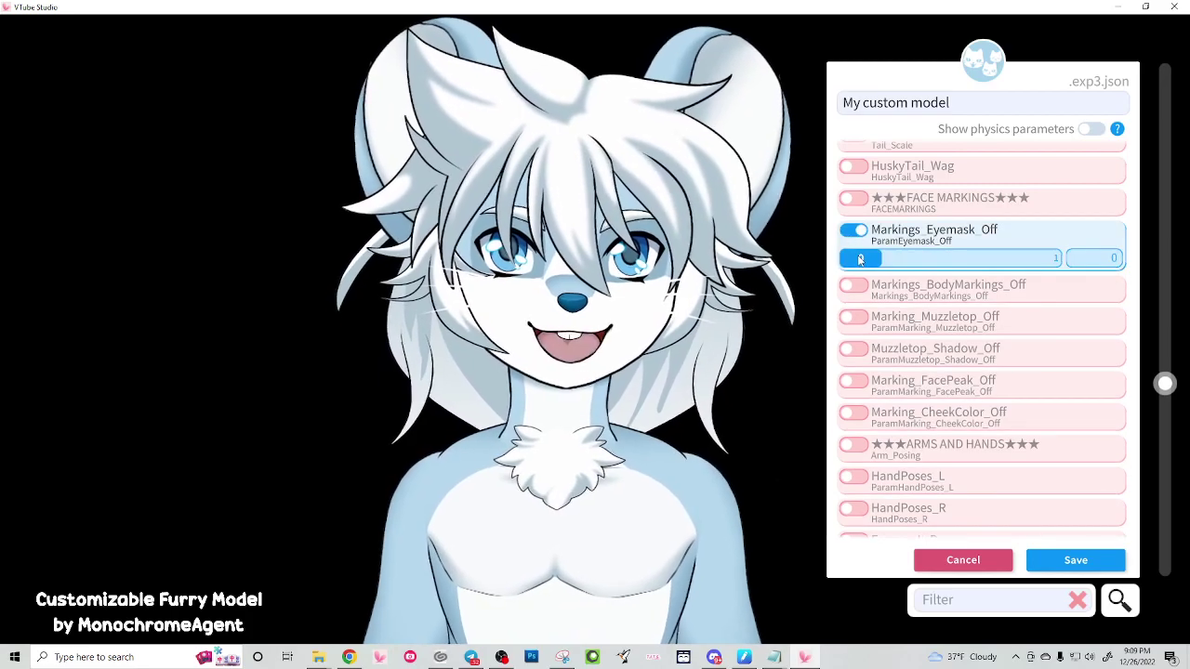
pyautogui.moveTo(860, 260); pyautogui.dragTo(1065, 265)
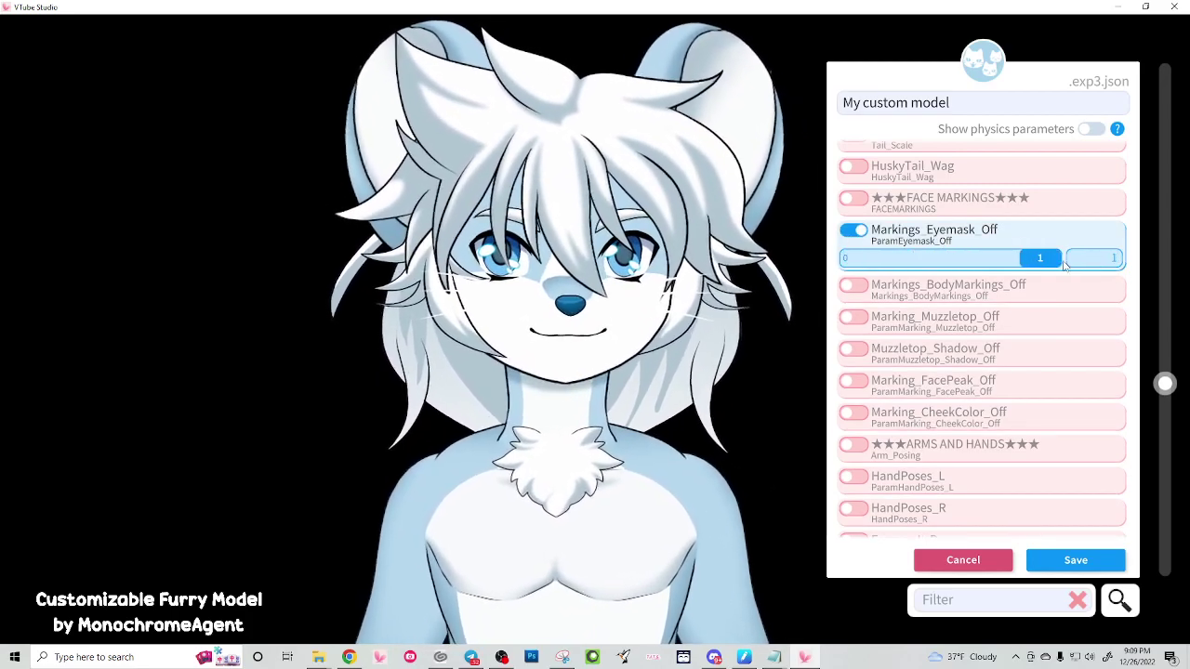
pyautogui.click(853, 287)
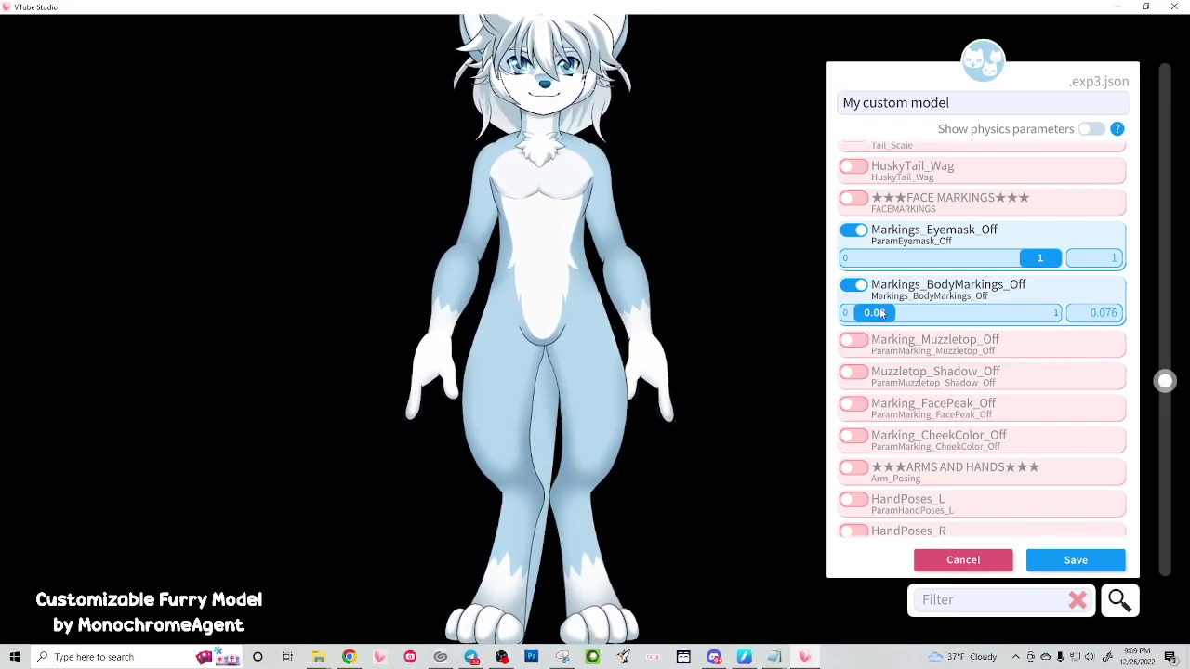
pyautogui.moveTo(881, 313); pyautogui.dragTo(813, 310)
pyautogui.click(852, 342)
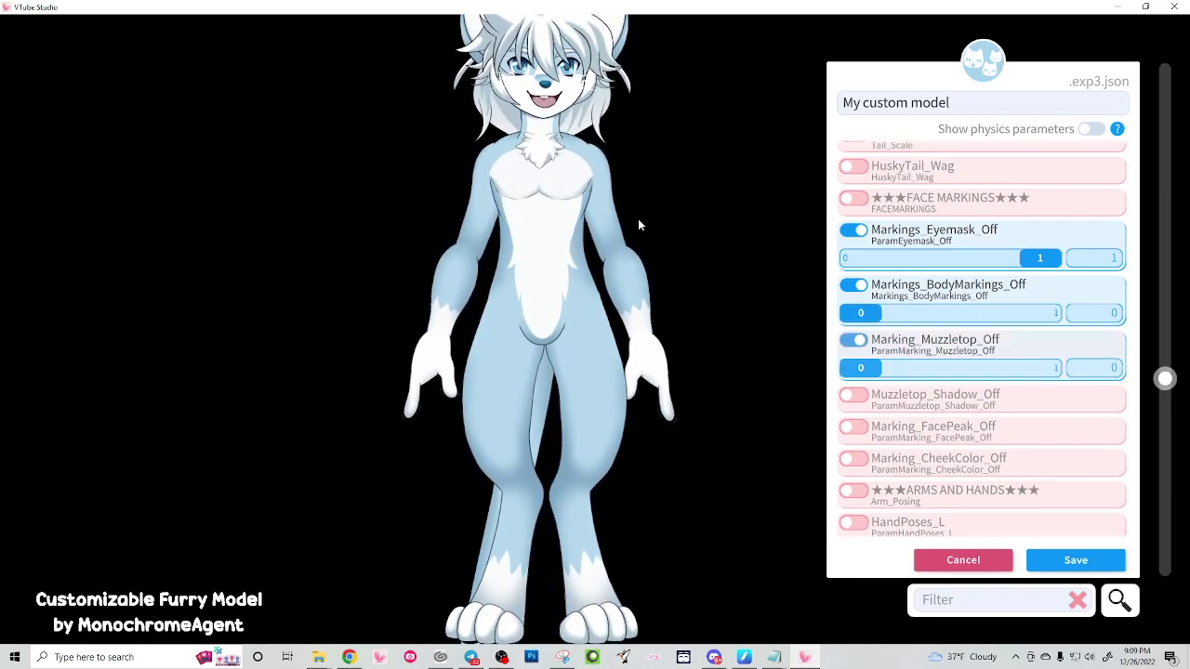
pyautogui.scroll(8, 558, 391)
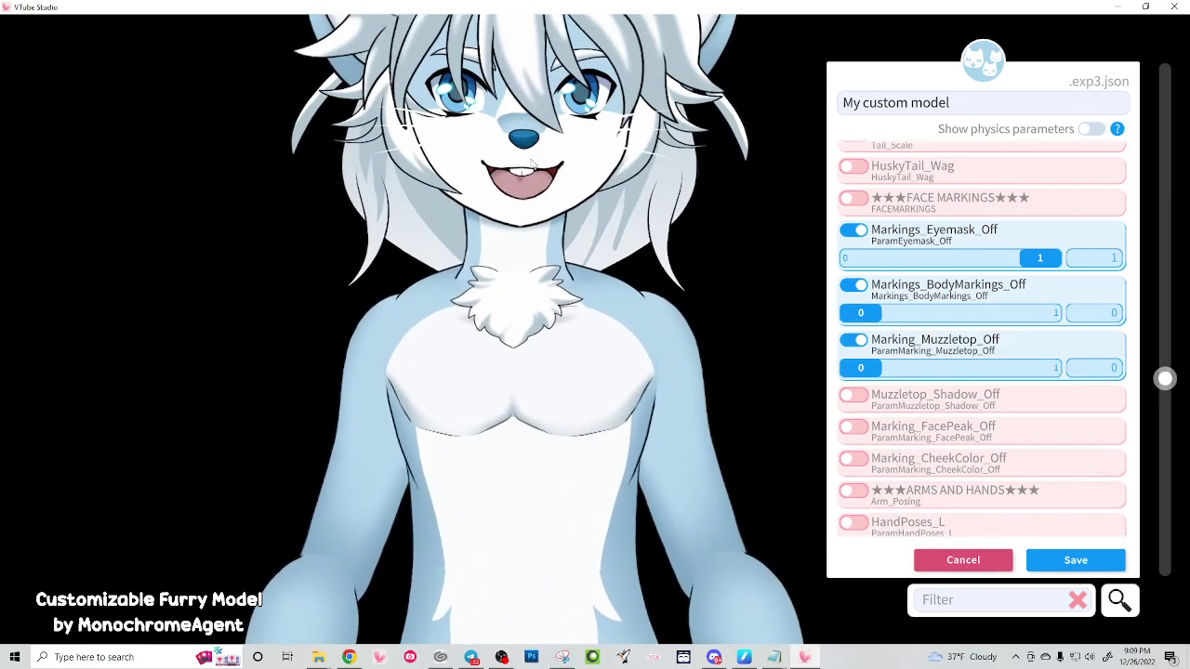
pyautogui.click(1041, 368)
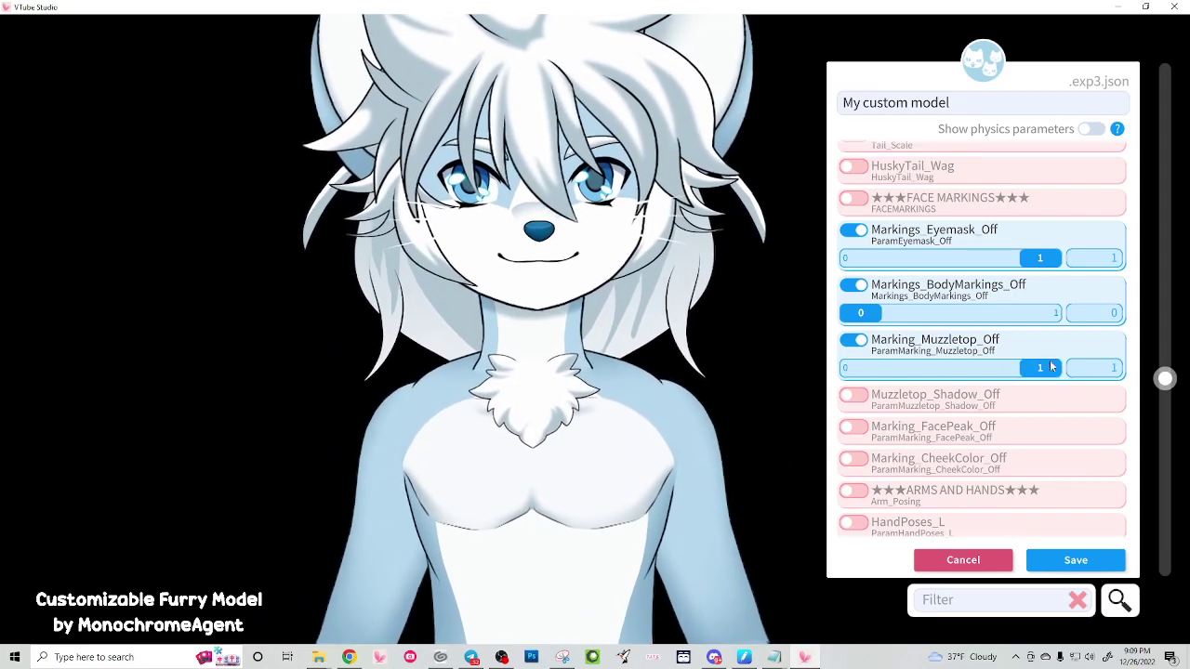
pyautogui.click(850, 396)
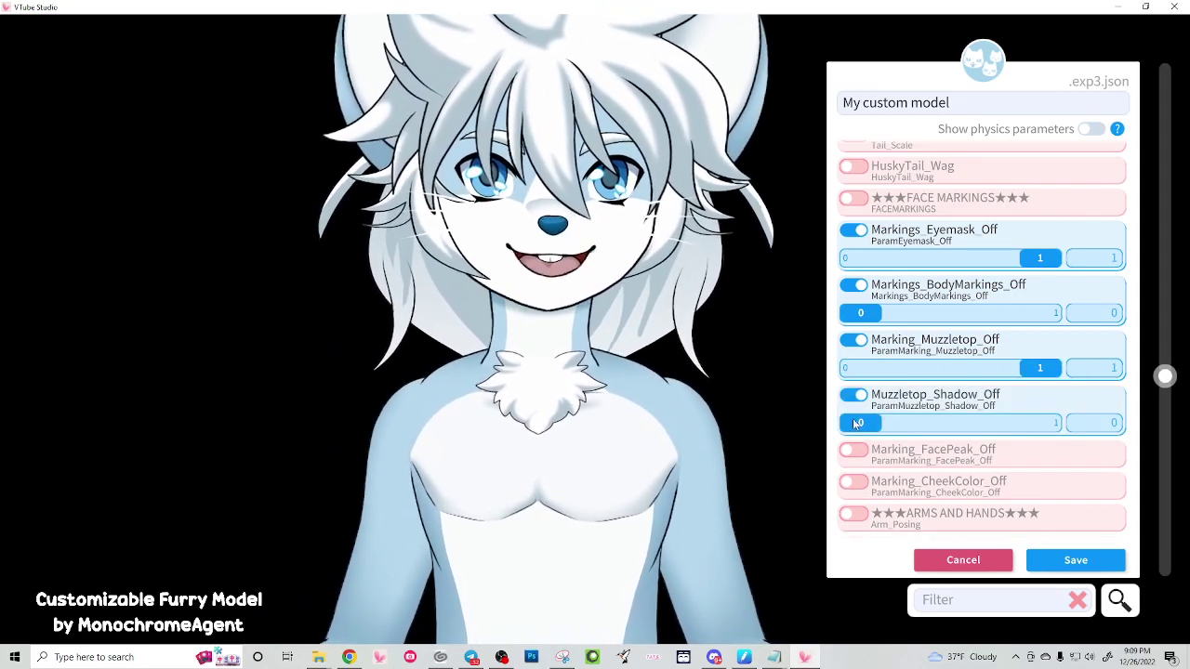
pyautogui.moveTo(856, 424); pyautogui.dragTo(1059, 432)
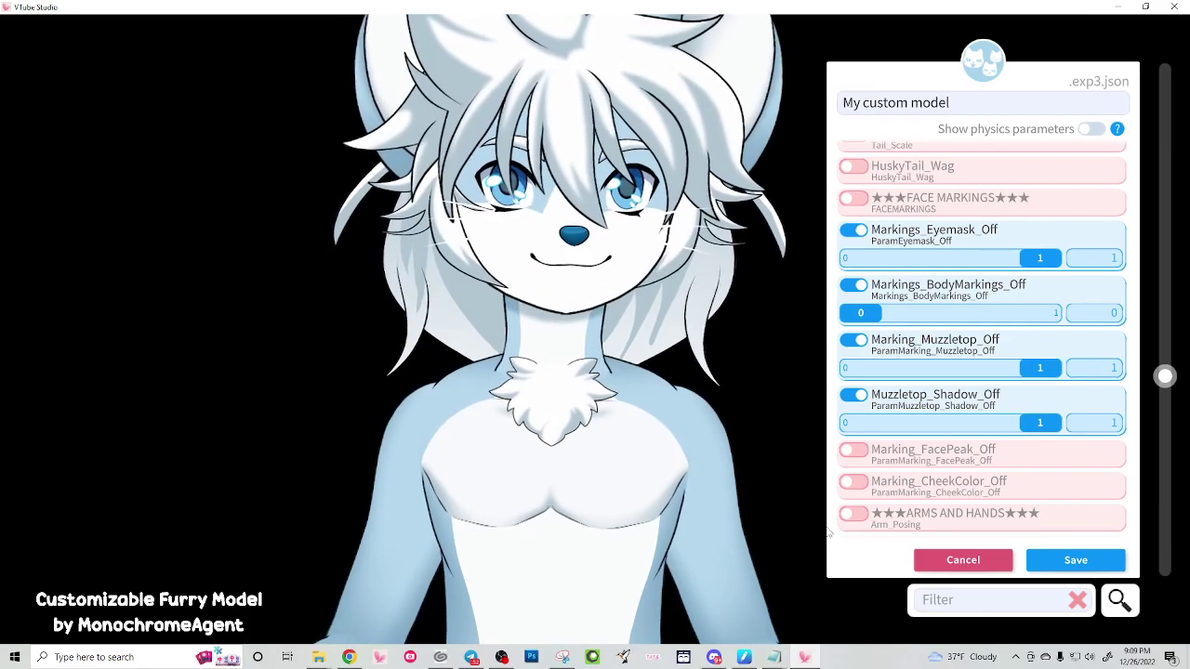
pyautogui.click(852, 450)
pyautogui.moveTo(899, 474); pyautogui.dragTo(1164, 475)
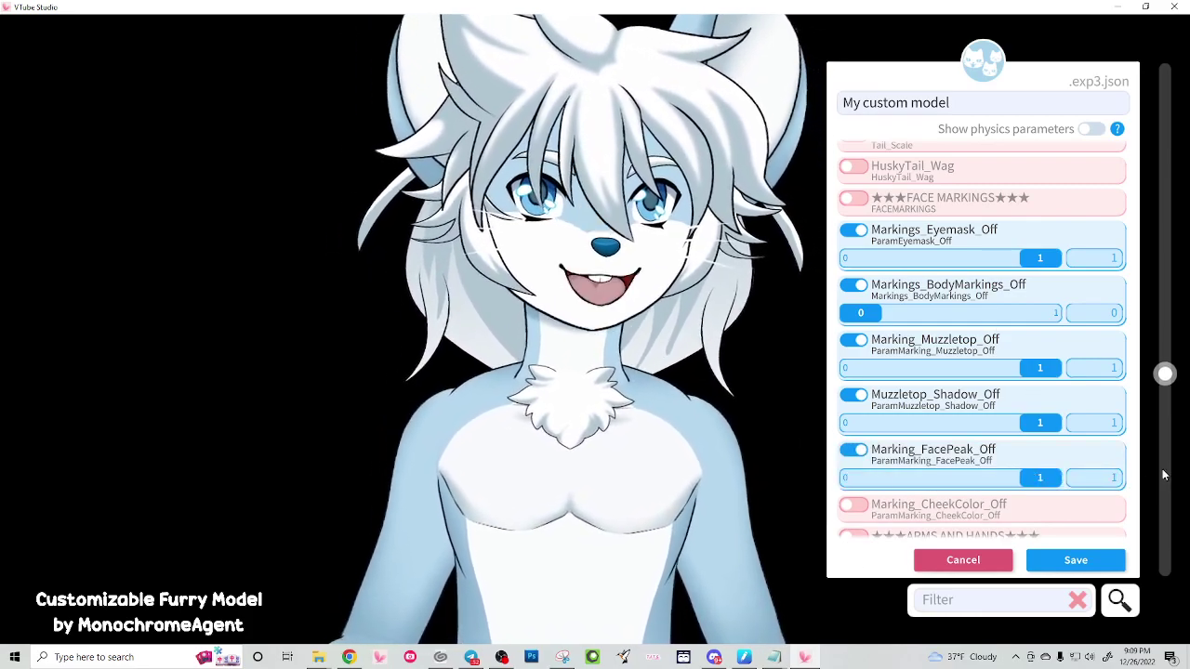
pyautogui.click(853, 504)
pyautogui.scroll(-3, 868, 429)
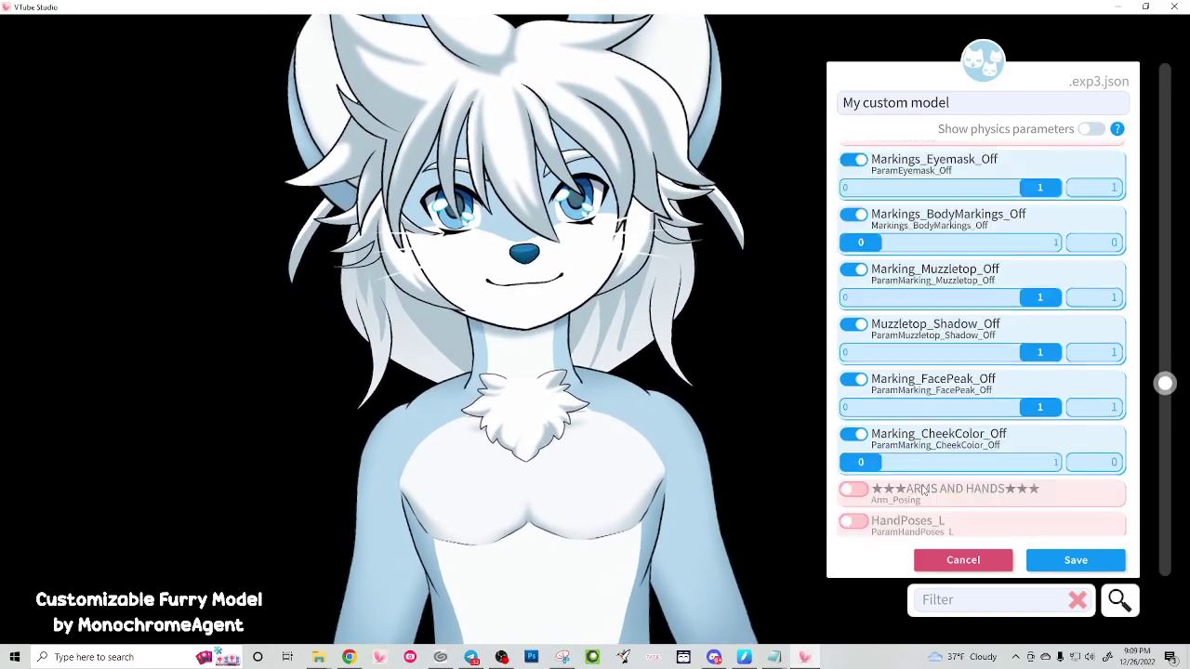
pyautogui.moveTo(867, 429); pyautogui.dragTo(1075, 415)
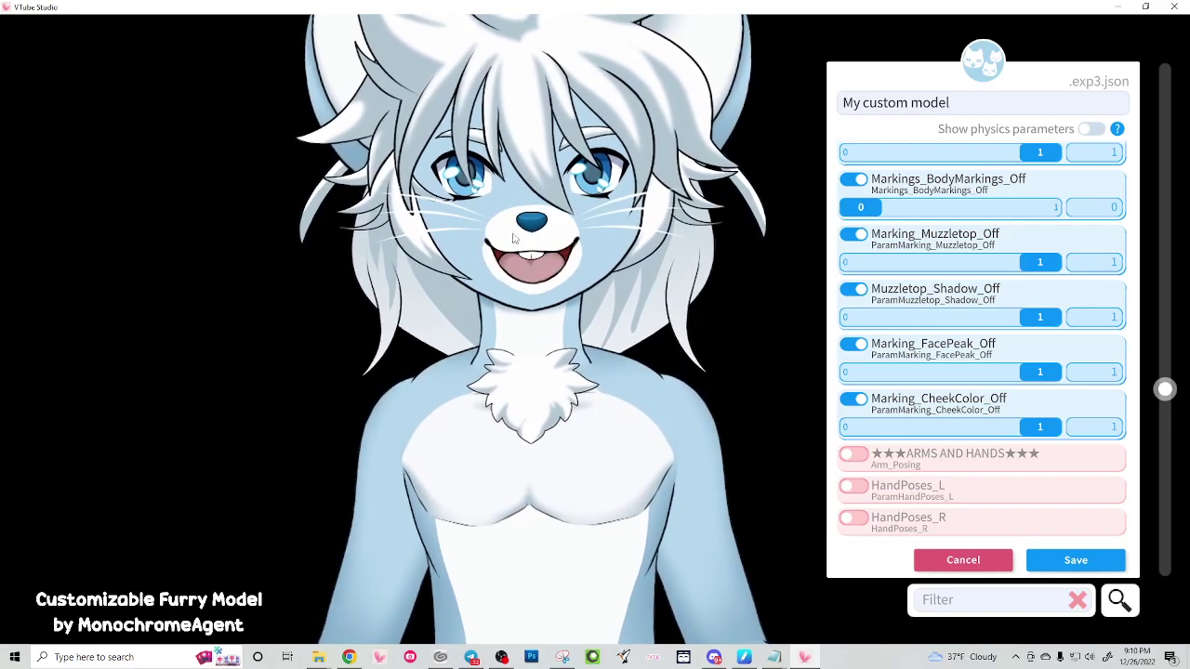
pyautogui.moveTo(1015, 427); pyautogui.dragTo(727, 439)
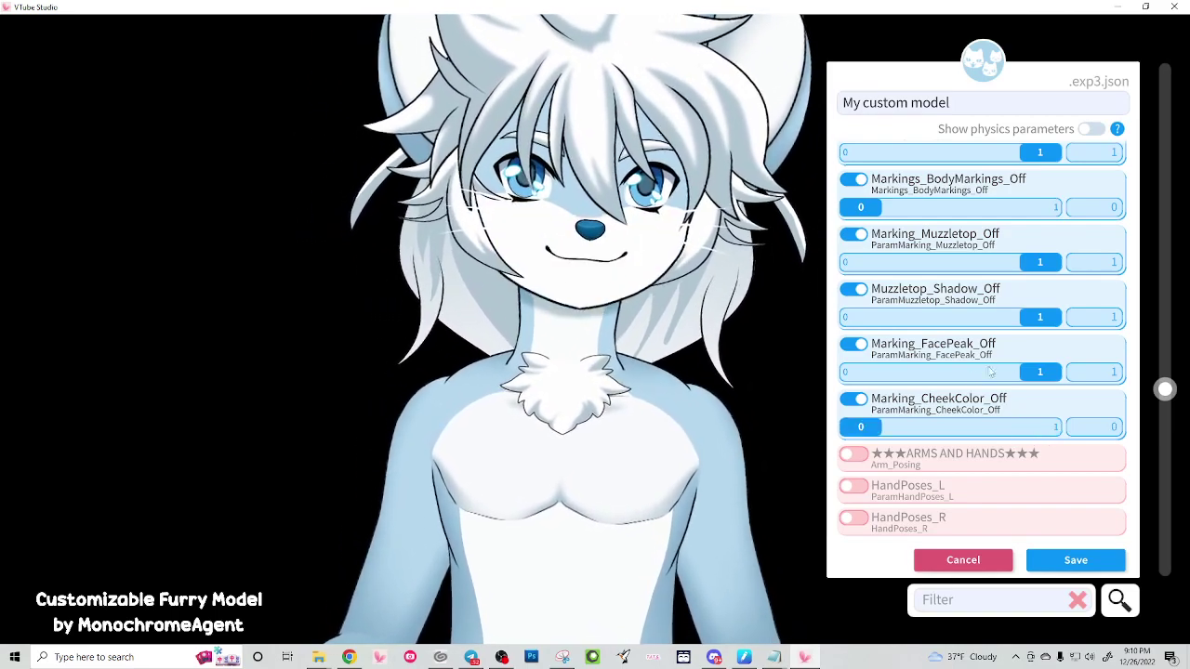
pyautogui.moveTo(991, 371); pyautogui.dragTo(842, 372)
pyautogui.moveTo(1059, 318); pyautogui.dragTo(850, 318)
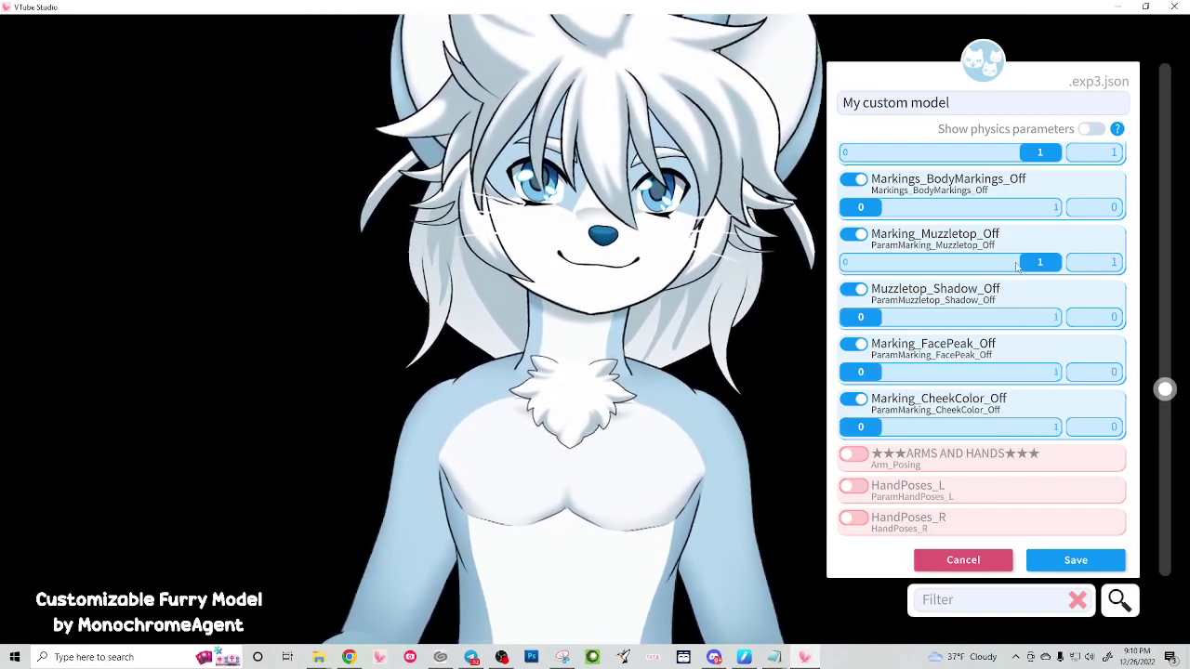
pyautogui.moveTo(1017, 267); pyautogui.dragTo(893, 263)
pyautogui.scroll(2, 892, 263)
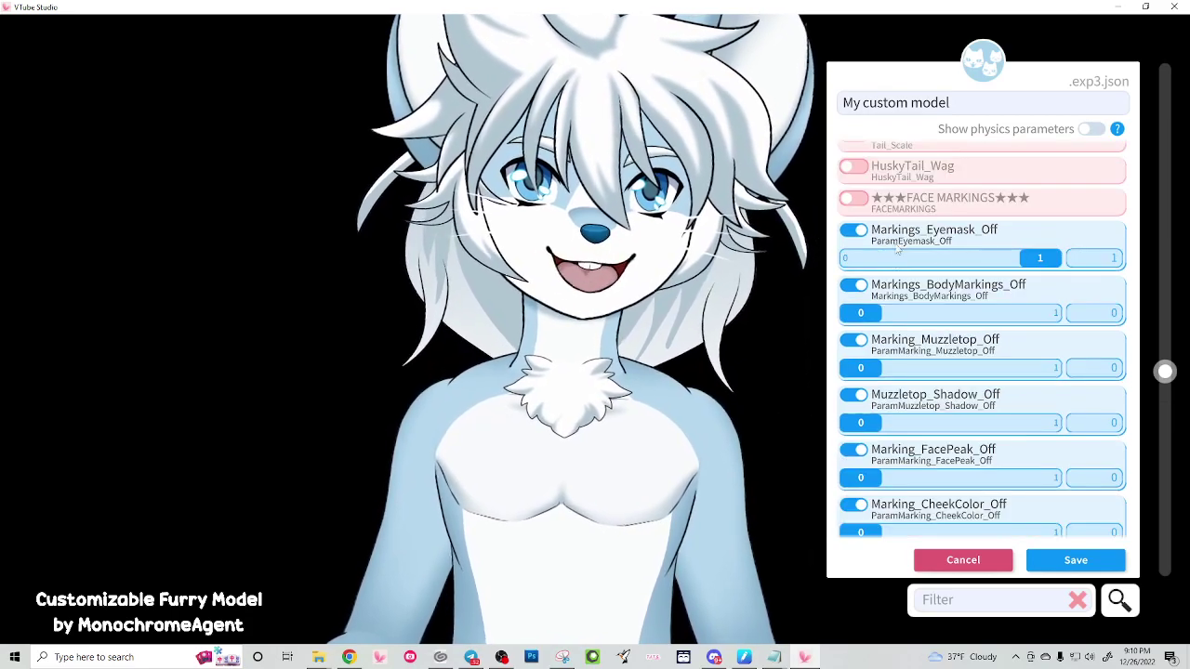
pyautogui.click(856, 233)
pyautogui.click(855, 262)
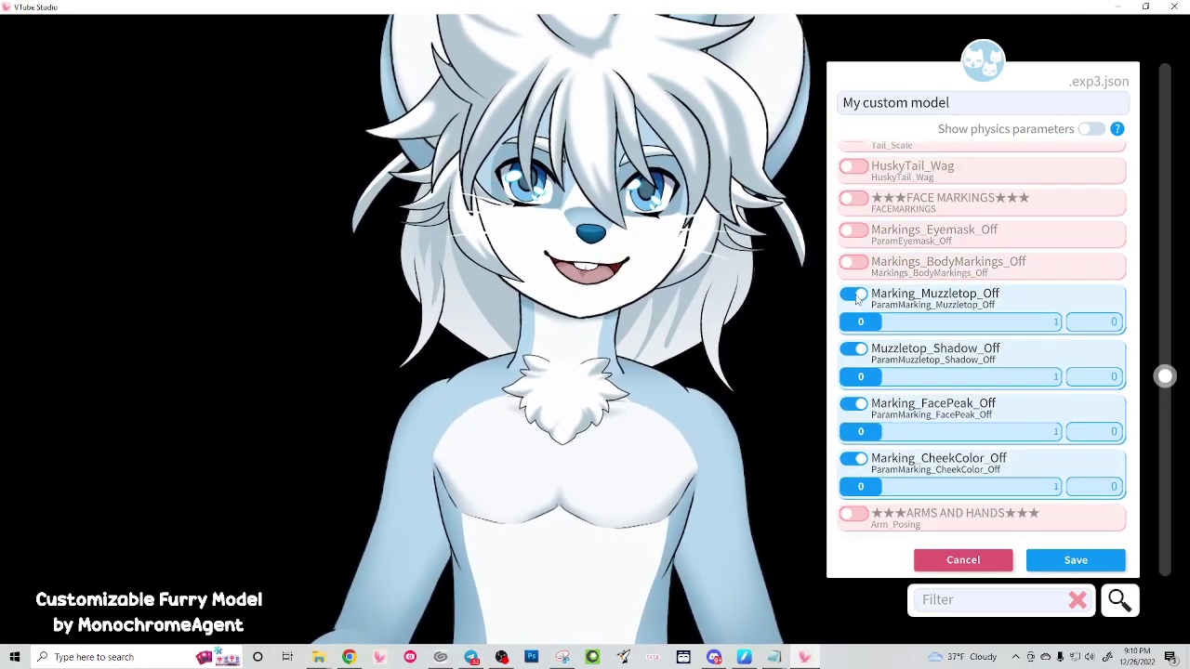
pyautogui.click(855, 294)
pyautogui.click(855, 326)
pyautogui.click(855, 359)
pyautogui.click(855, 389)
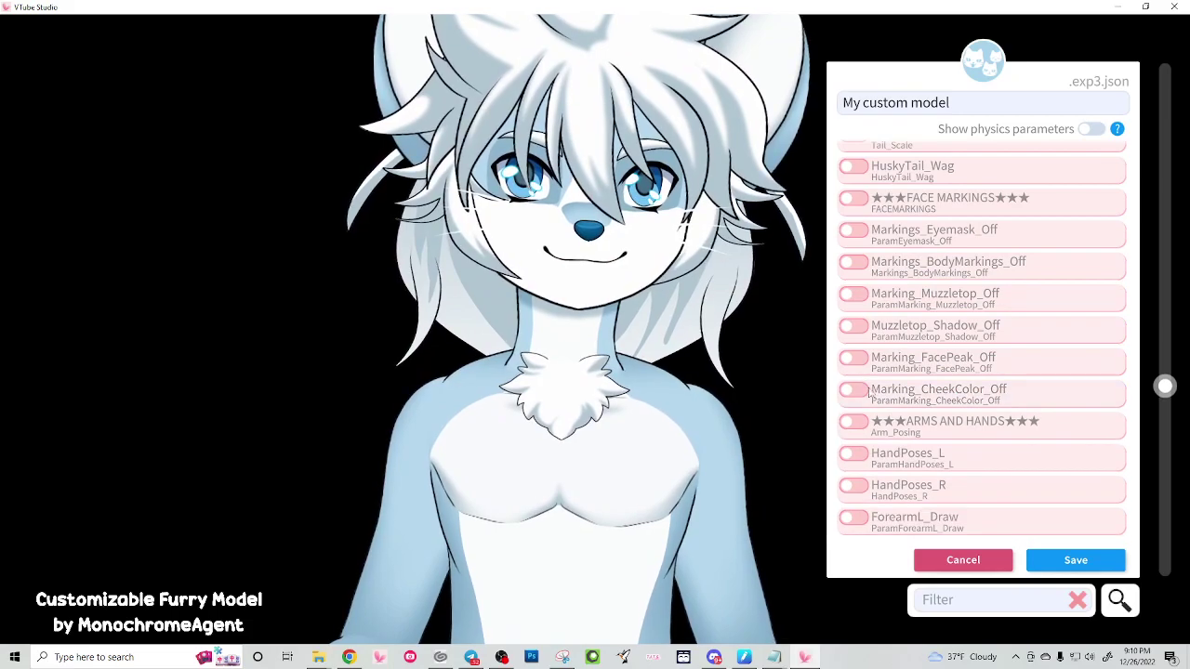
pyautogui.scroll(-3, 939, 332)
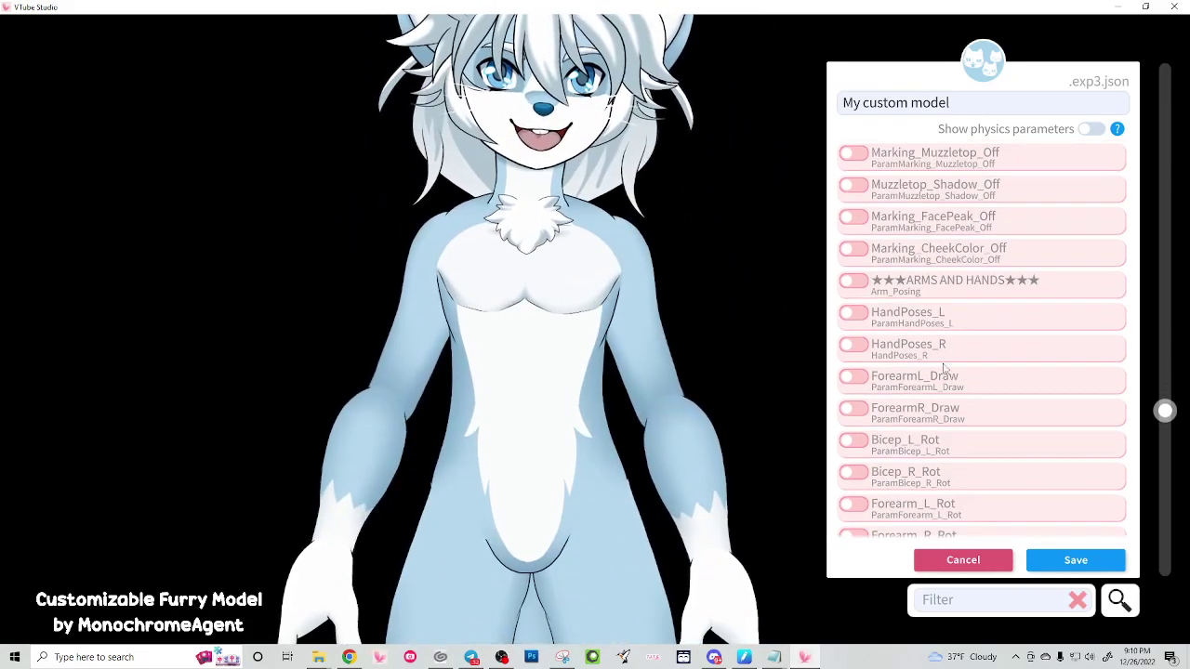
pyautogui.scroll(-1, 939, 332)
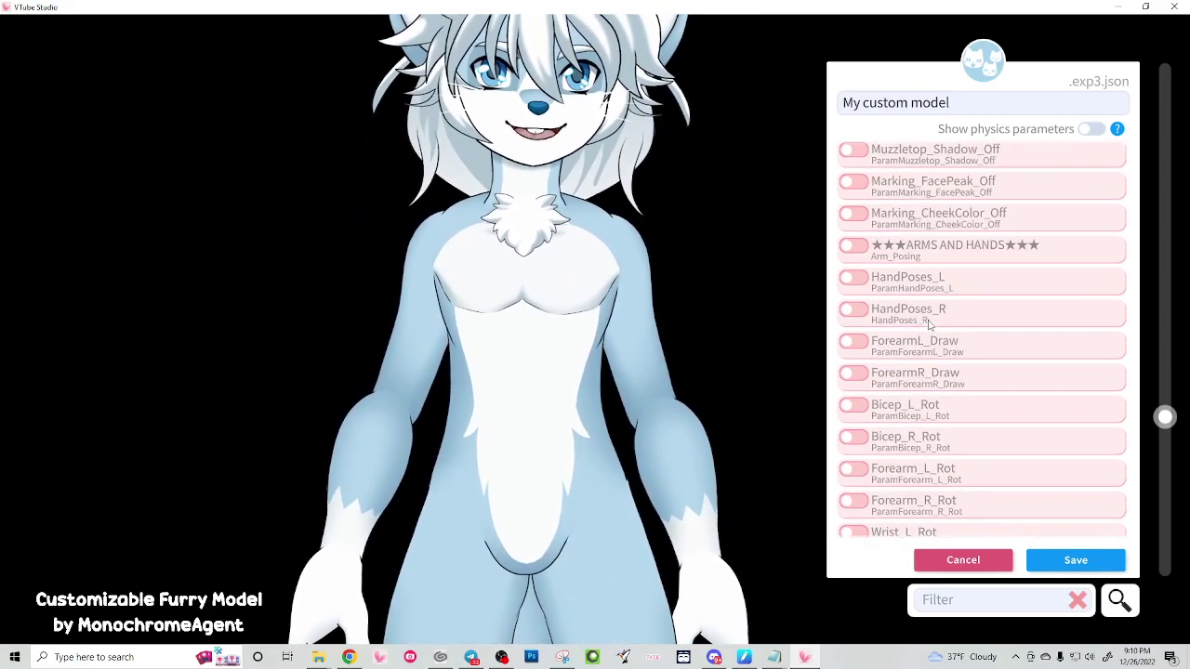
pyautogui.click(852, 279)
pyautogui.moveTo(861, 305); pyautogui.dragTo(953, 318)
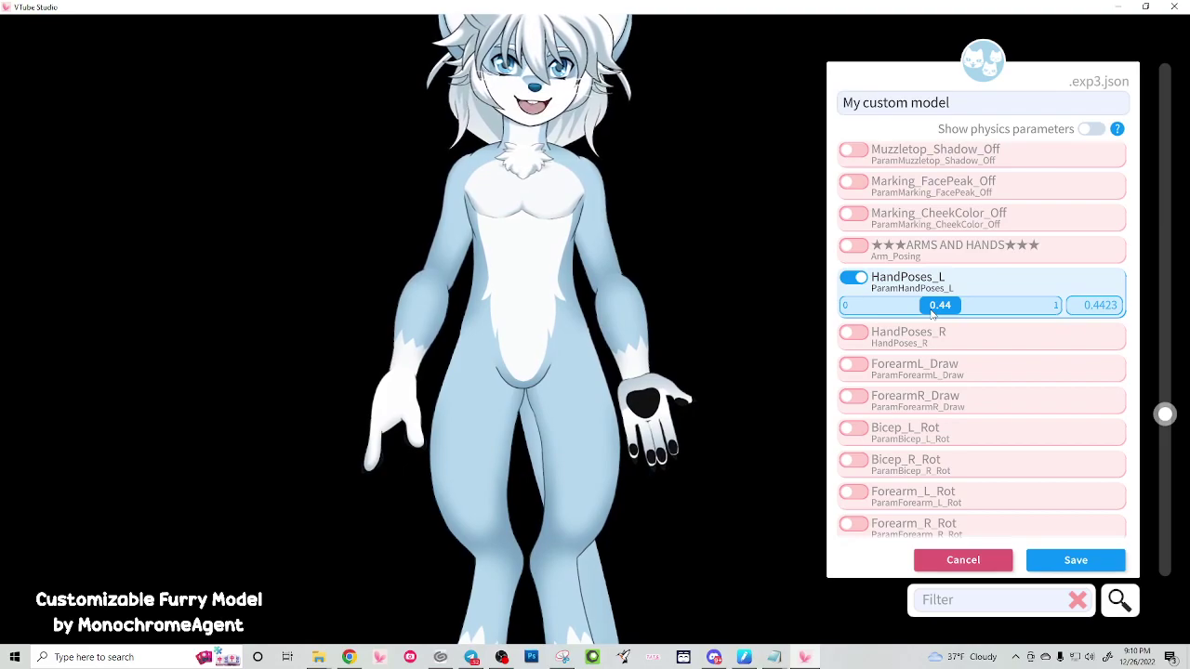
pyautogui.click(850, 368)
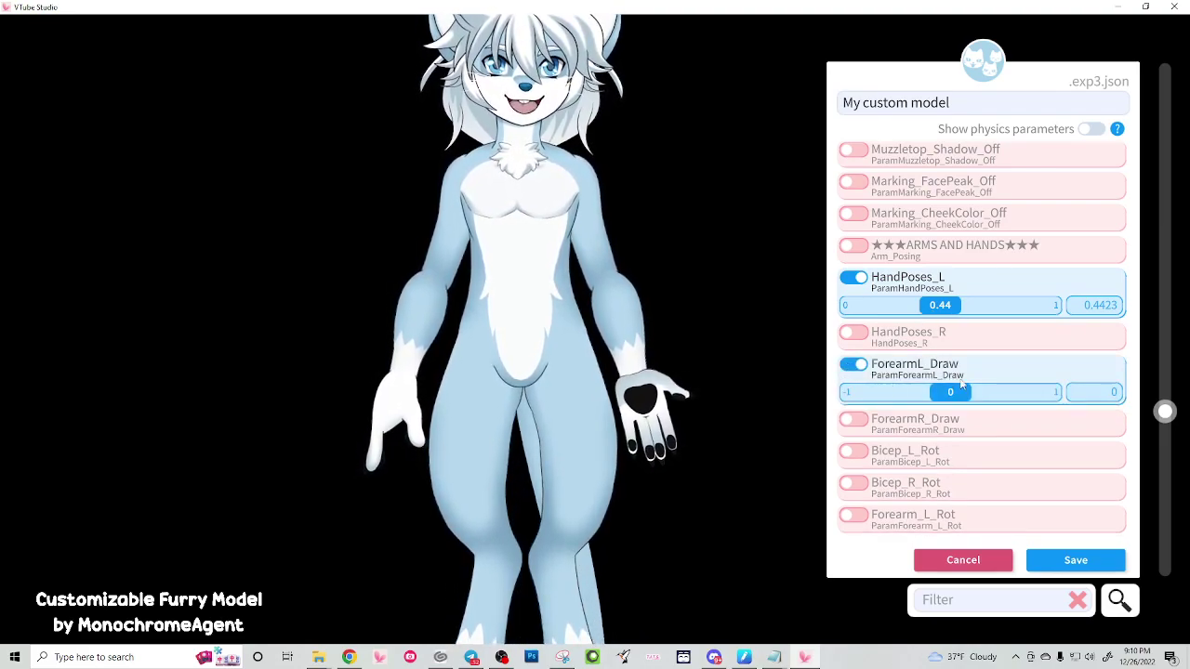
pyautogui.click(866, 369)
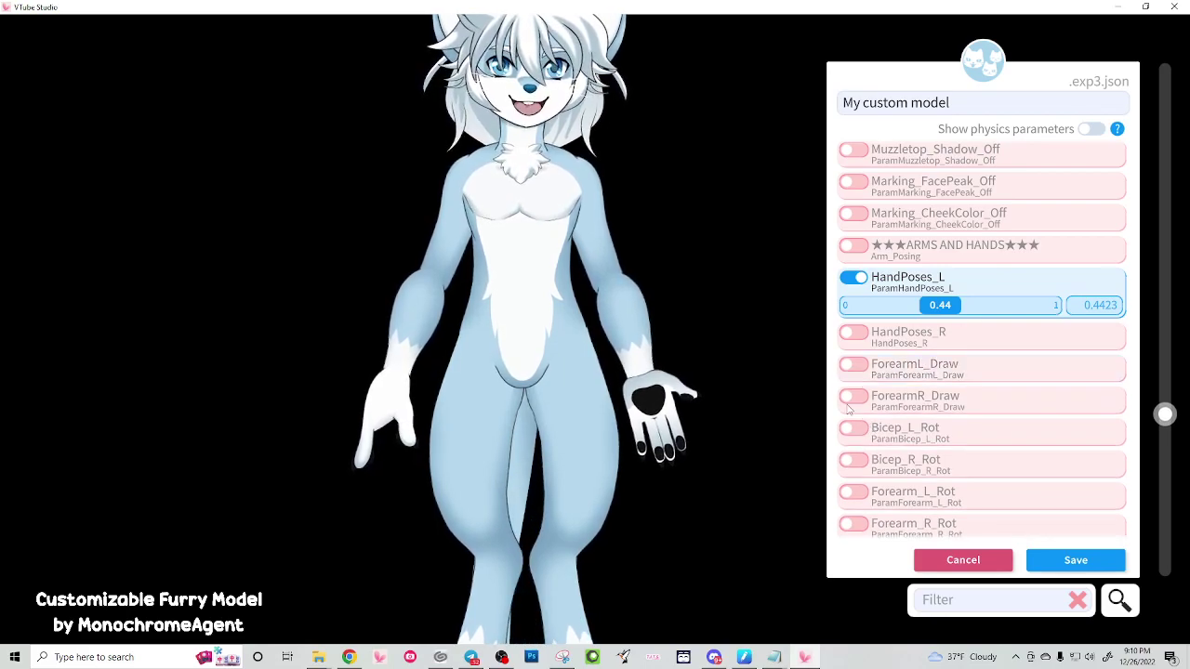
pyautogui.click(848, 495)
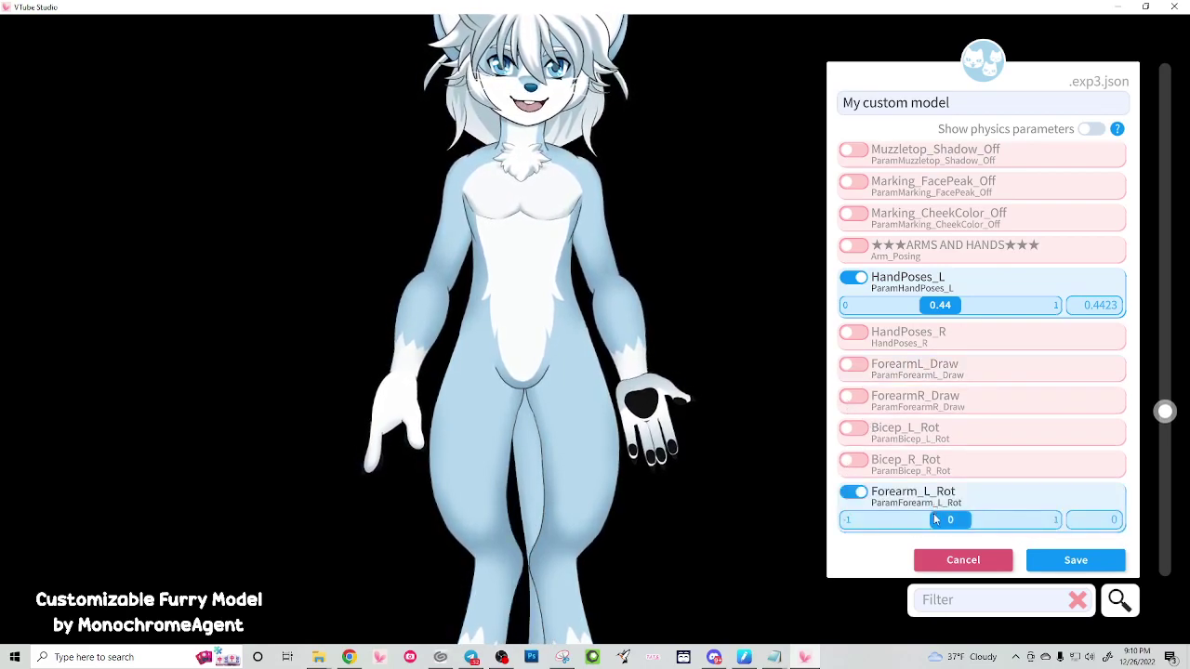
pyautogui.moveTo(940, 519); pyautogui.dragTo(860, 518)
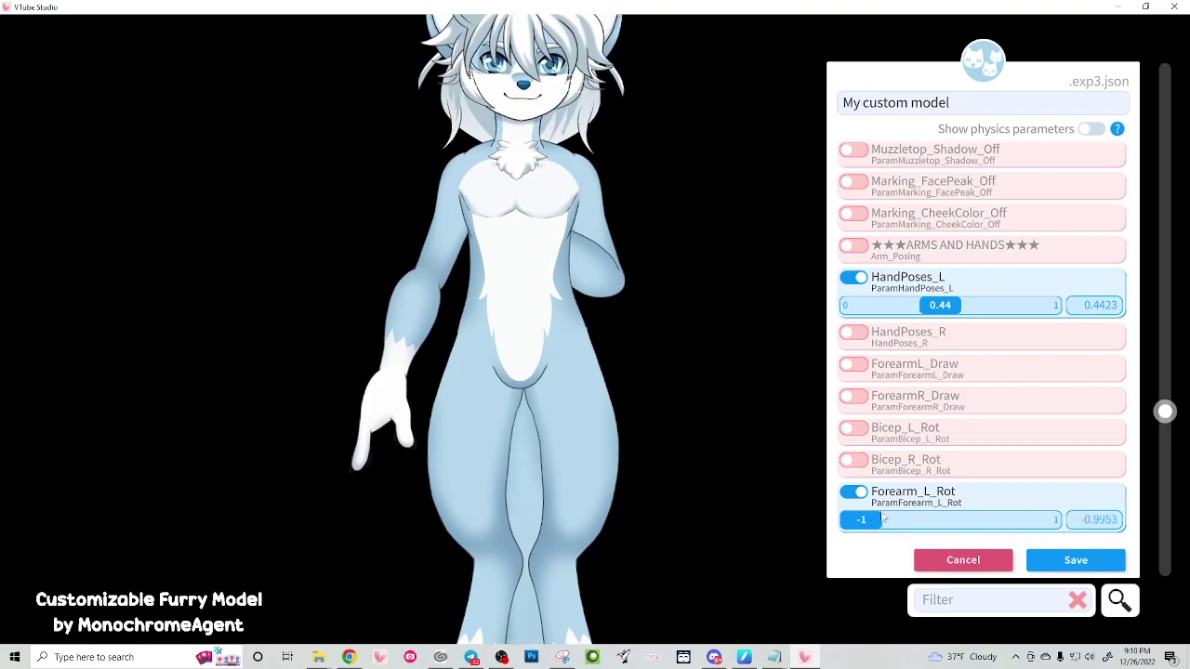
pyautogui.click(849, 369)
pyautogui.moveTo(953, 395); pyautogui.dragTo(758, 398)
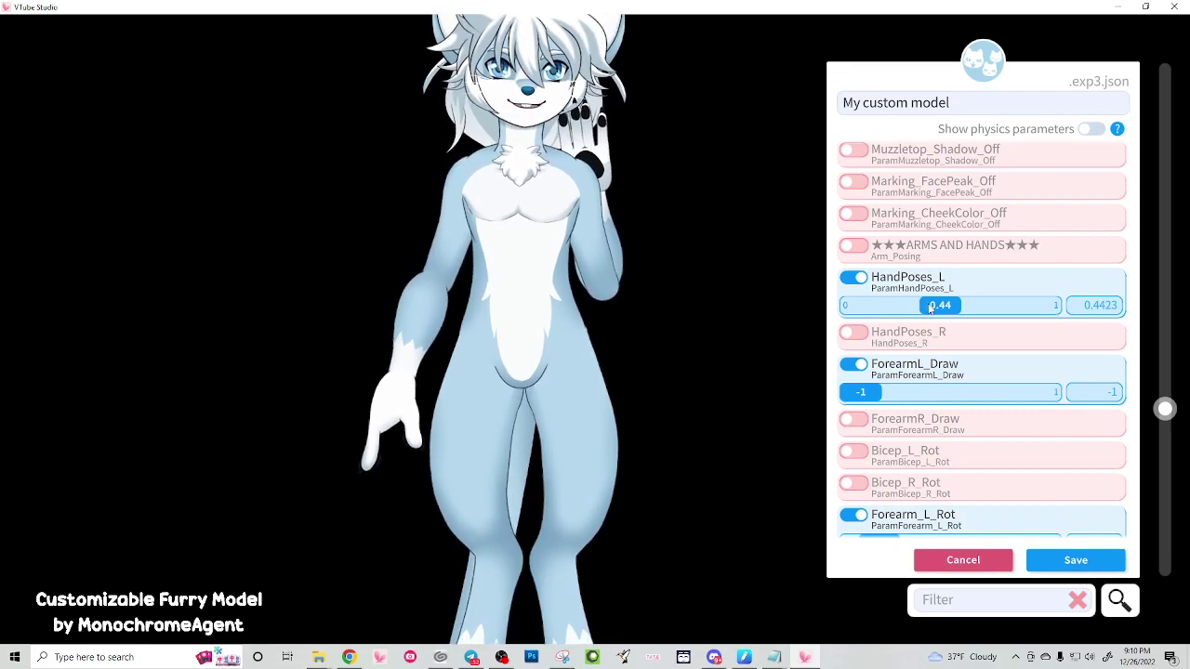
pyautogui.moveTo(931, 310); pyautogui.dragTo(840, 304)
pyautogui.click(853, 277)
pyautogui.click(853, 341)
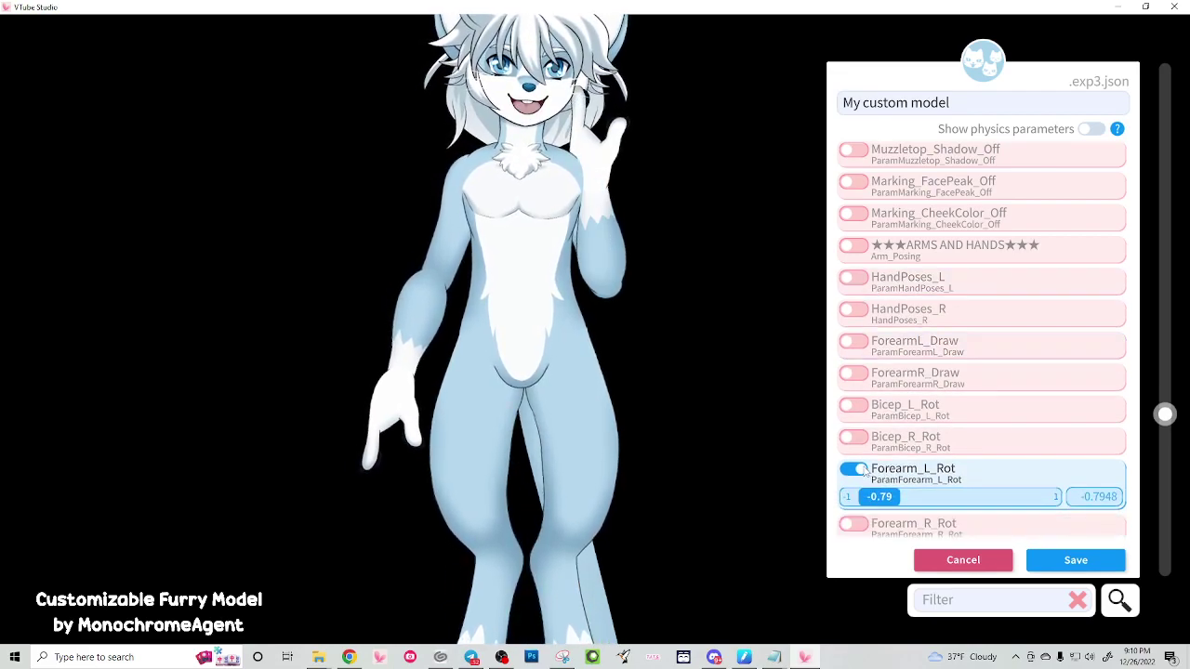
pyautogui.click(853, 468)
pyautogui.scroll(-3, 939, 458)
pyautogui.scroll(-6, 938, 459)
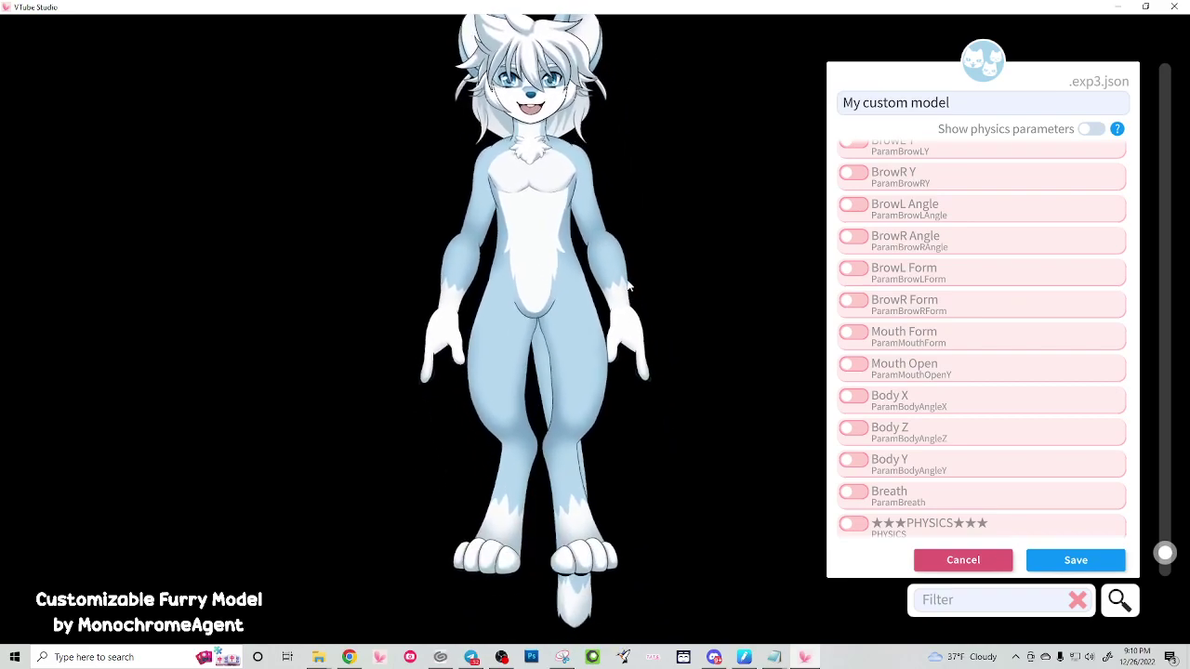
# Step: Drag Tail_Style up to about 0.75 and save the My custom model expression
pyautogui.scroll(15, 926, 300)
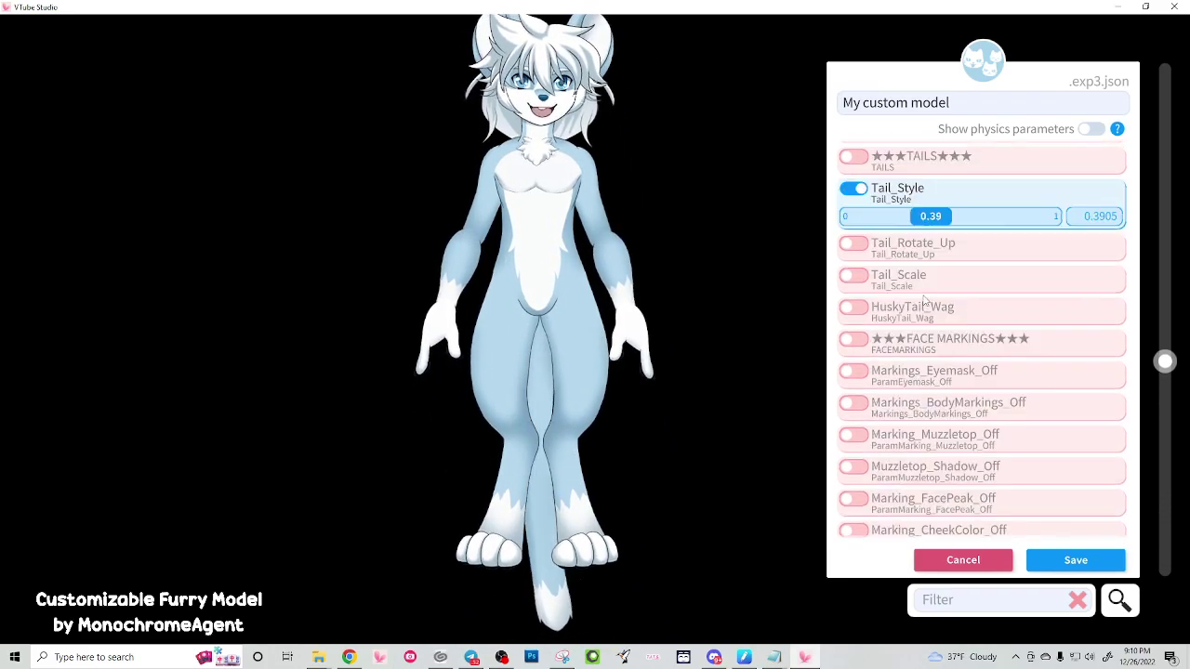
pyautogui.scroll(3, 925, 301)
pyautogui.moveTo(930, 322); pyautogui.dragTo(1004, 323)
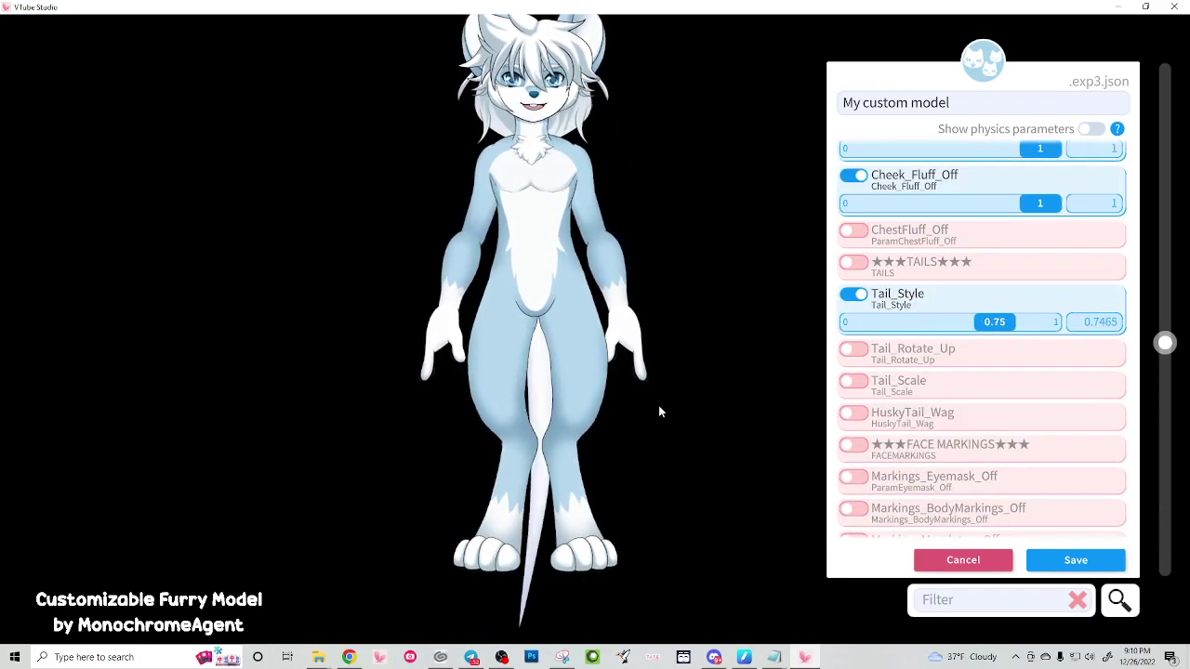
pyautogui.click(1079, 561)
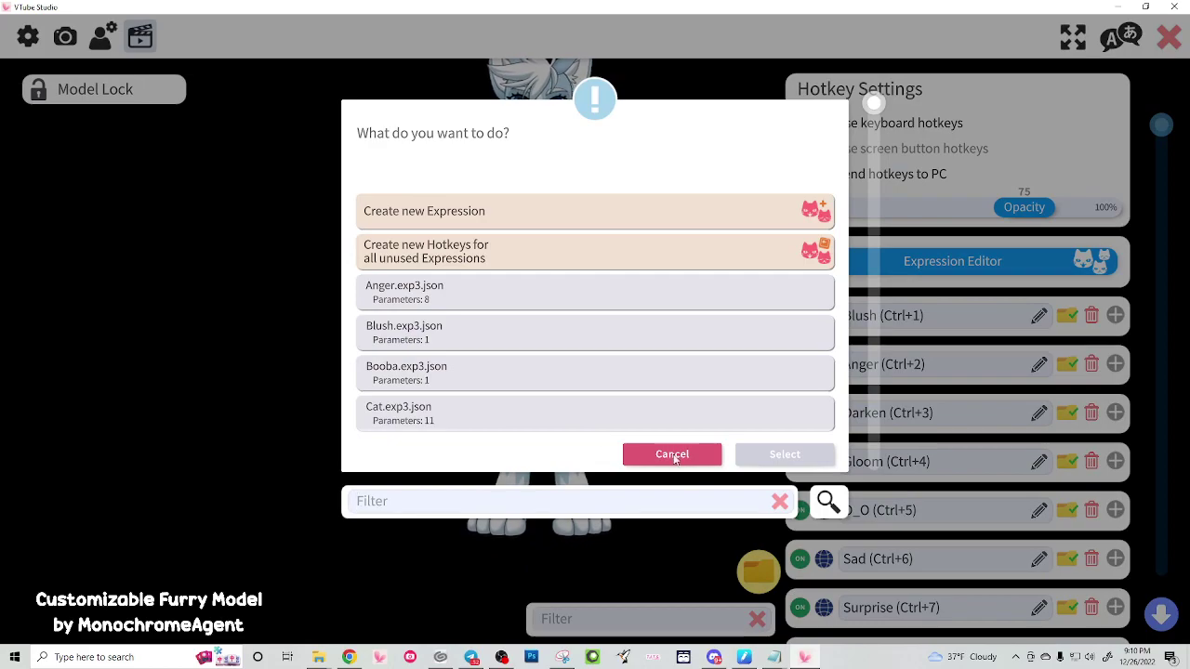
# Step: Dismiss the expression chooser and add a new hotkey, My Custom Model (ctrl+P), below Tail_Size
pyautogui.click(674, 455)
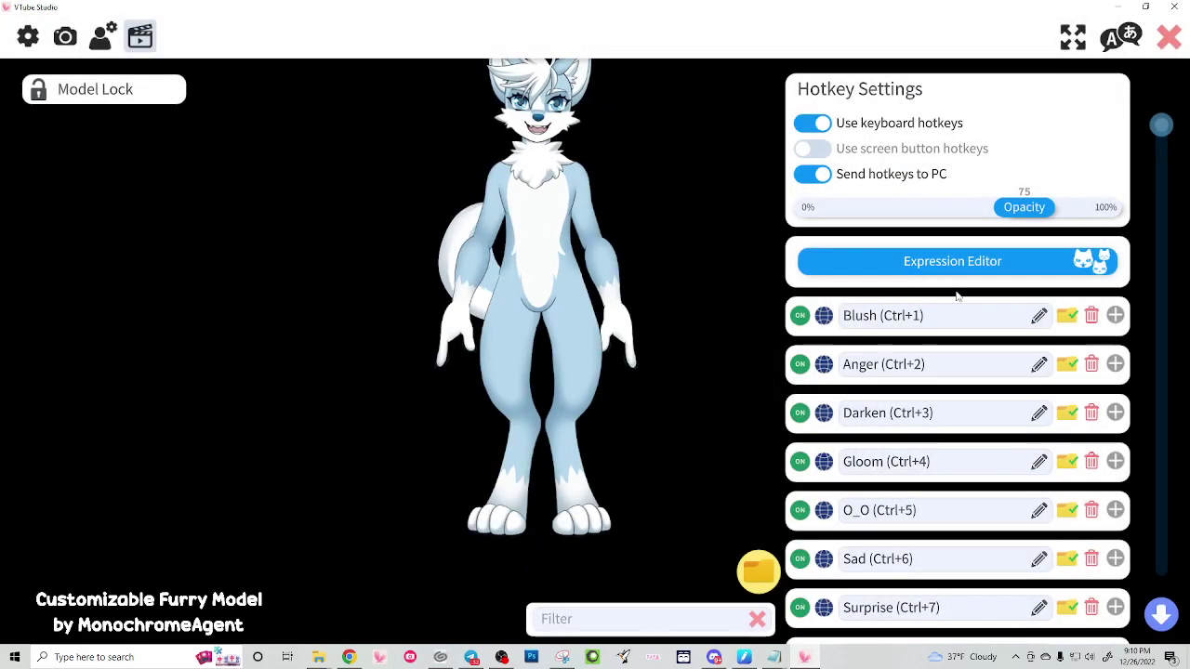
pyautogui.scroll(-15, 950, 266)
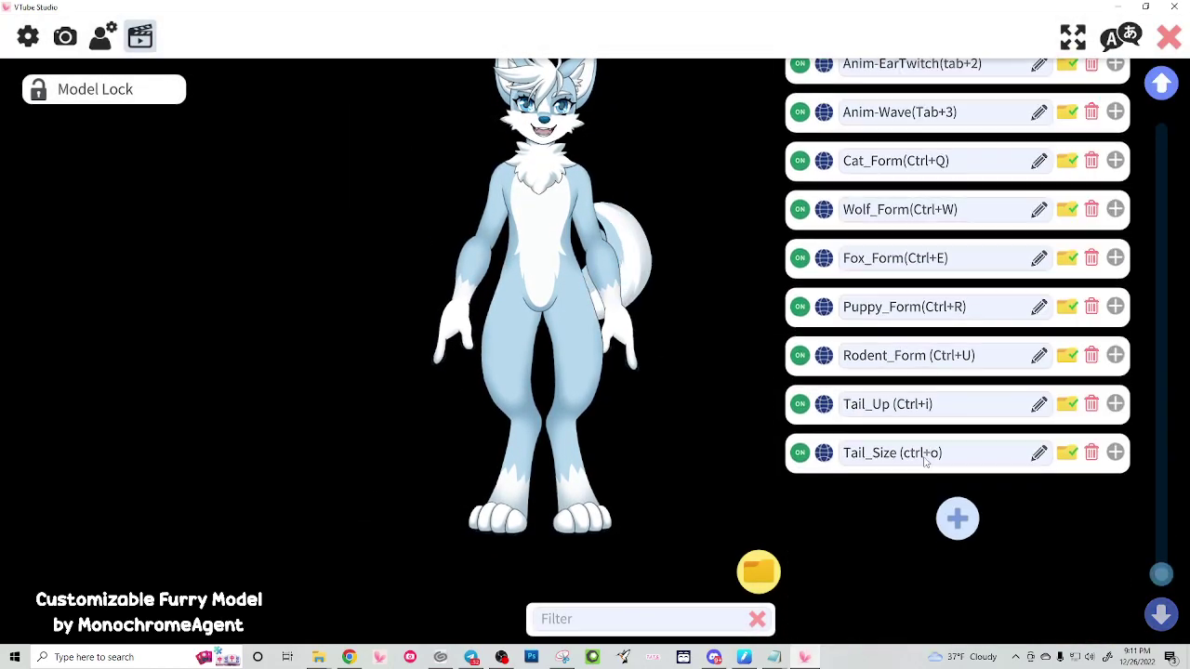
pyautogui.click(958, 591)
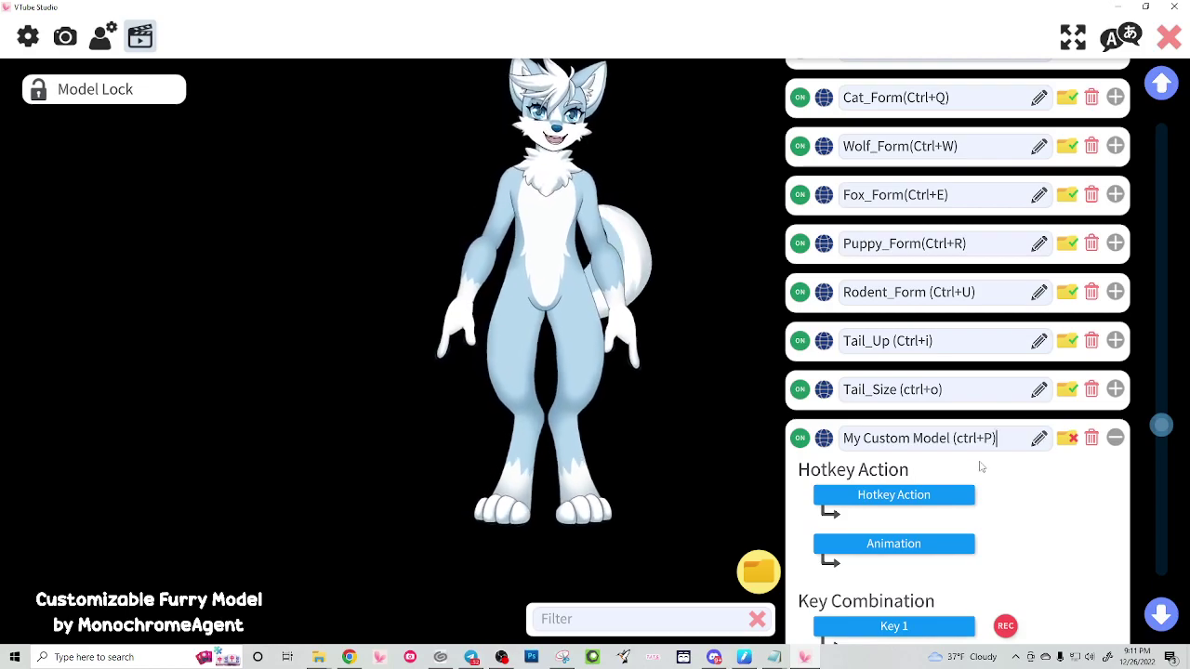
# Step: Set the new hotkey's action to Set/Unset Expression
pyautogui.click(942, 496)
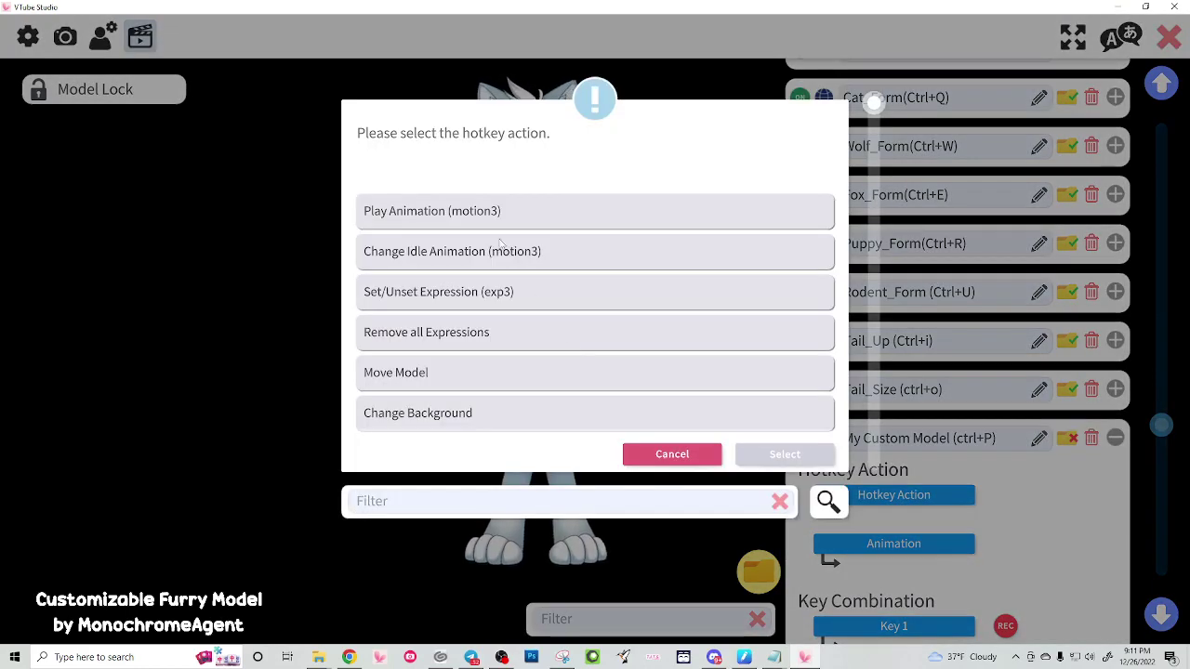
pyautogui.click(448, 294)
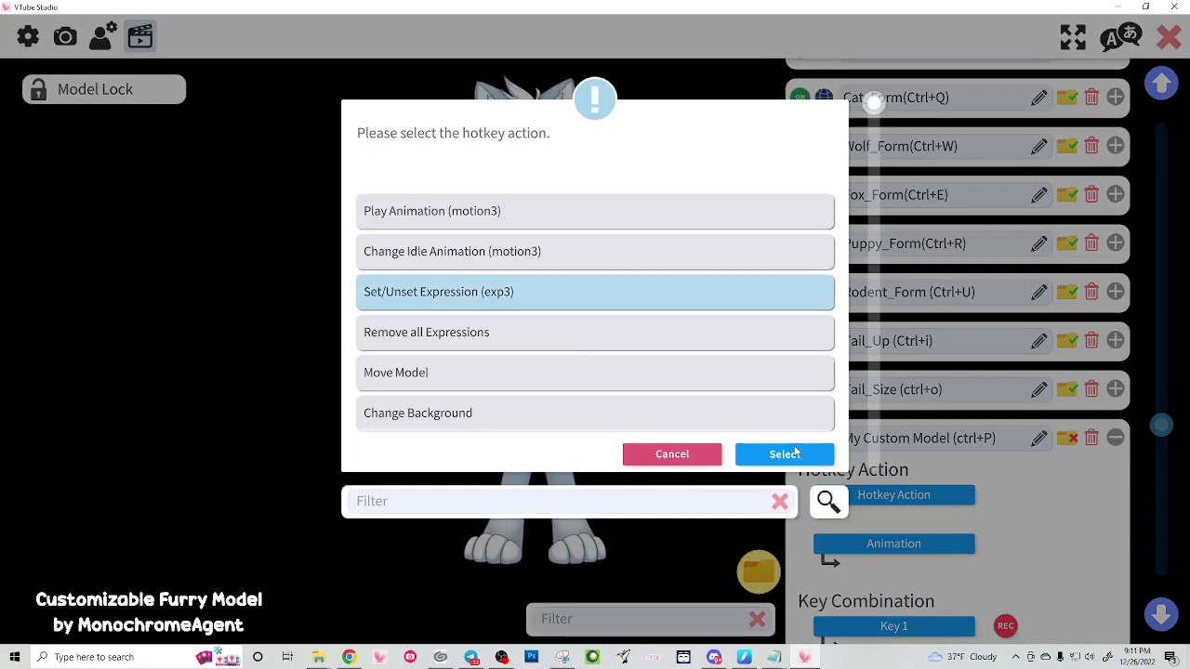
pyautogui.click(784, 454)
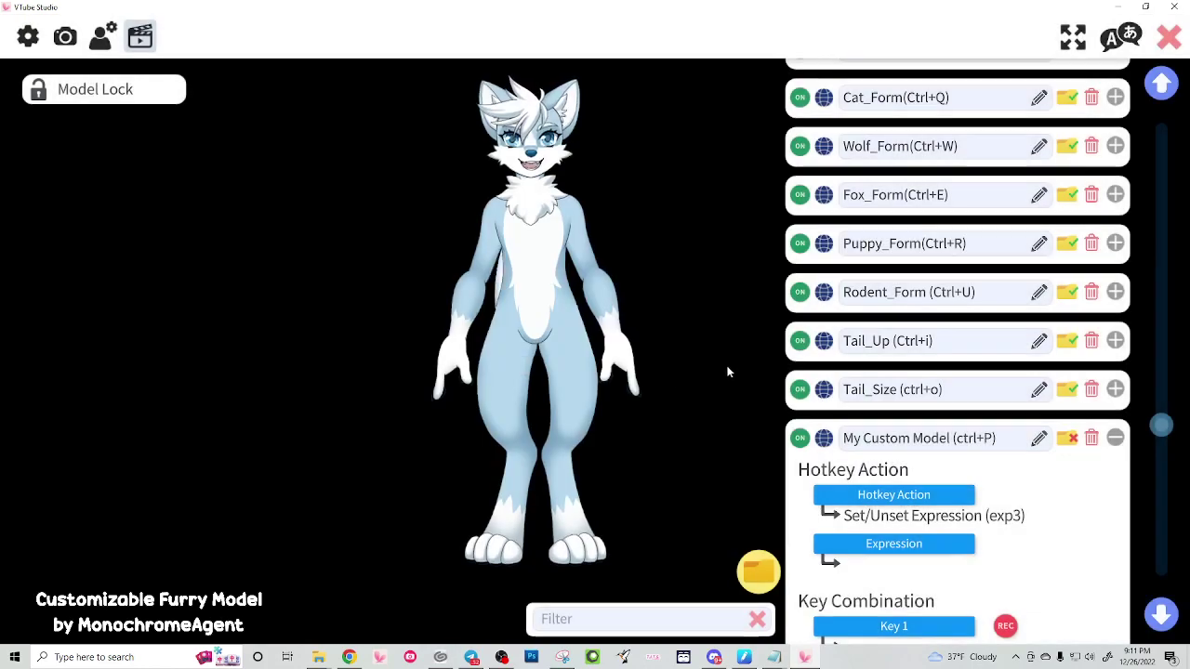
# Step: Choose My custom model.exp3.json as the hotkey's expression and start recording Key 1
pyautogui.click(909, 546)
pyautogui.scroll(-10, 516, 387)
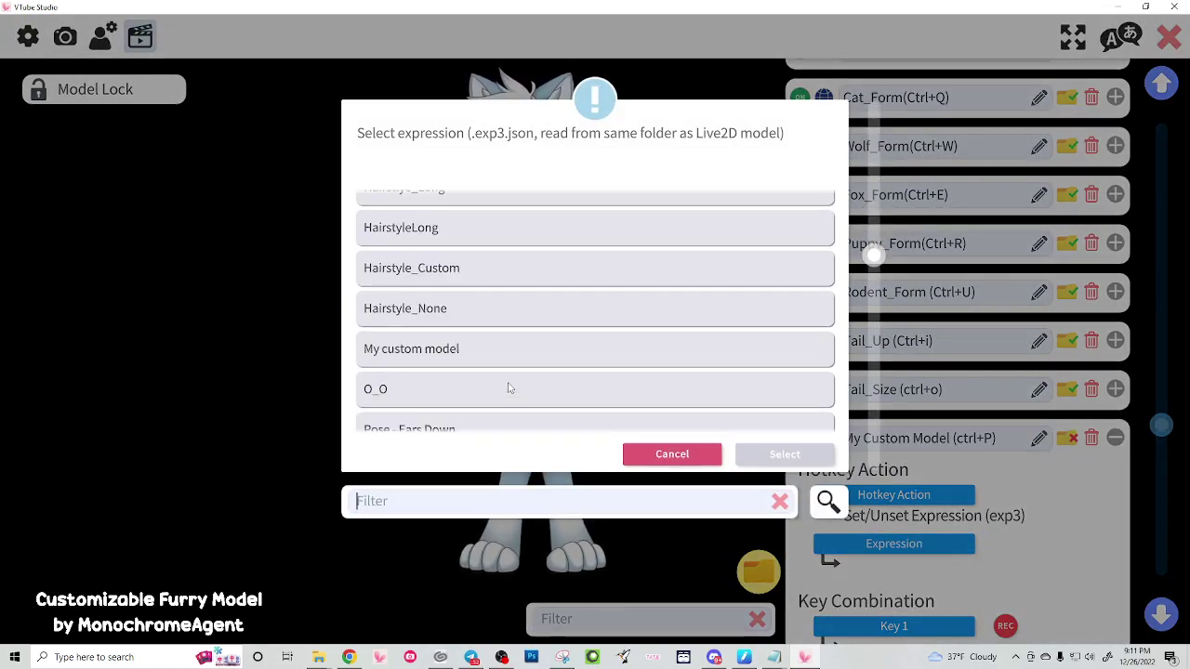
pyautogui.scroll(-8, 508, 386)
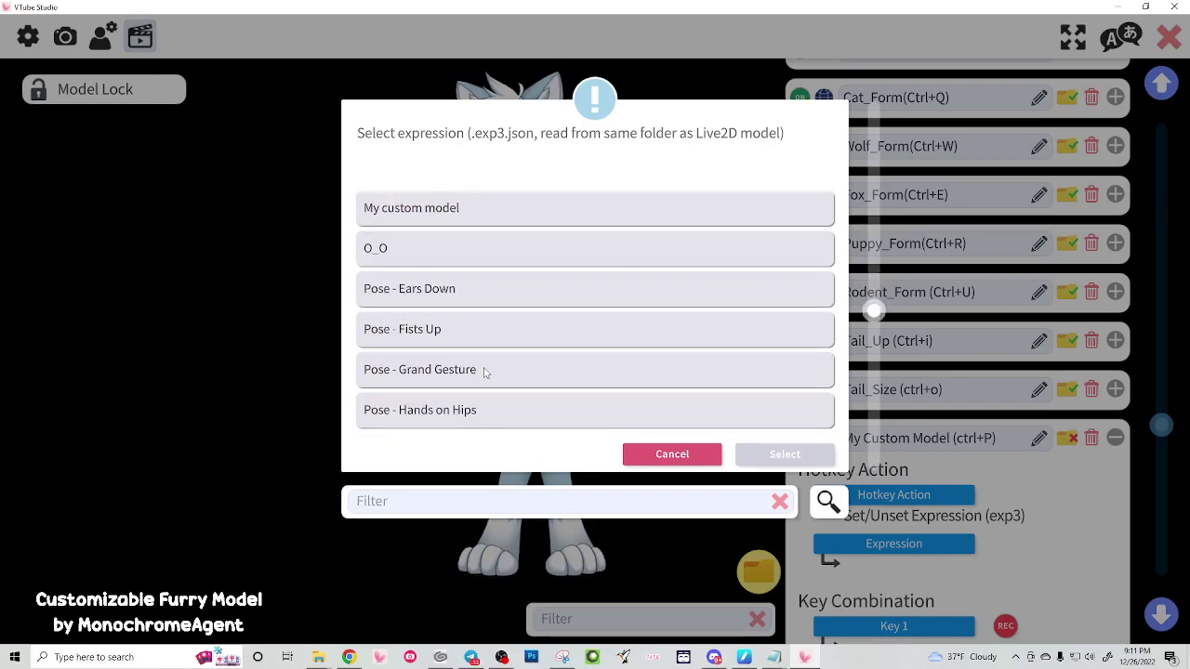
pyautogui.scroll(-4, 470, 373)
pyautogui.scroll(7, 460, 375)
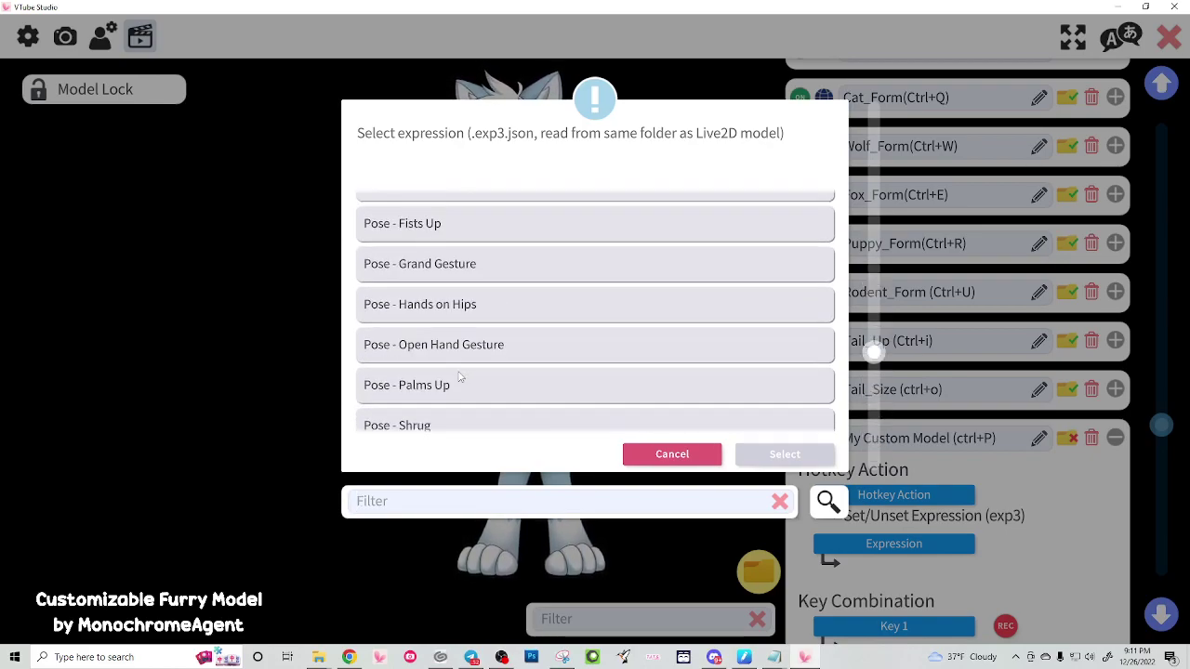
pyautogui.scroll(2, 460, 375)
pyautogui.click(599, 279)
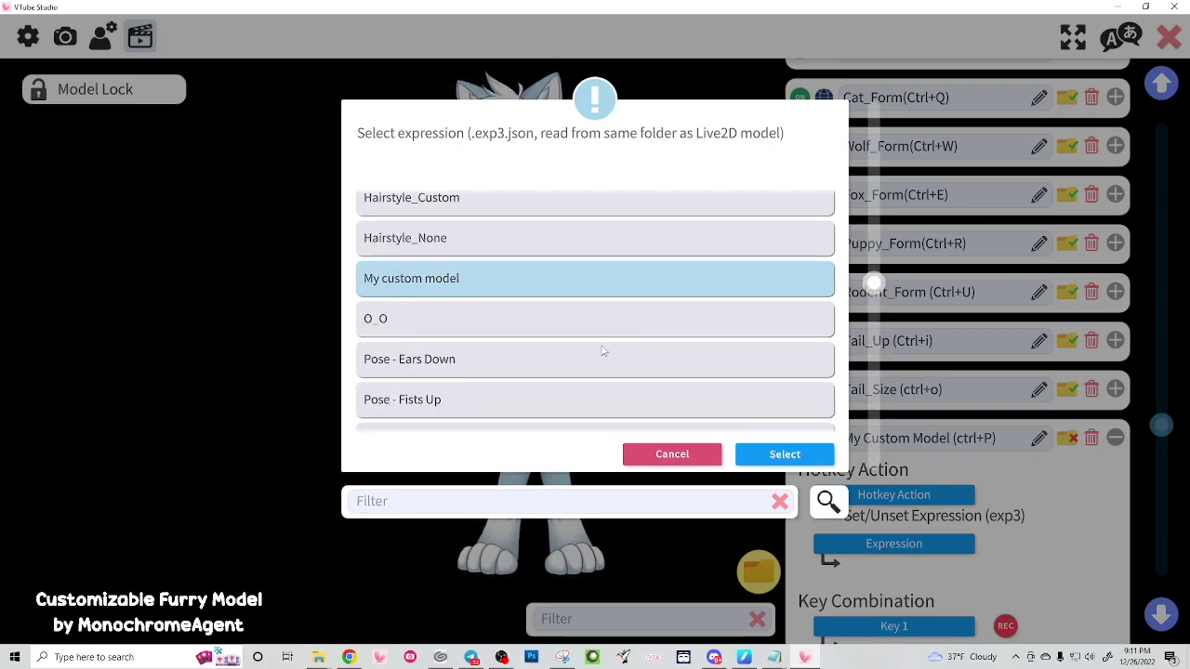
pyautogui.click(783, 455)
pyautogui.click(1005, 626)
# Step: Record LeftControl and P as the hotkey keys, test Ctrl+P, then collapse the hotkey
pyautogui.press('ctrl')
pyautogui.scroll(-3, 1013, 578)
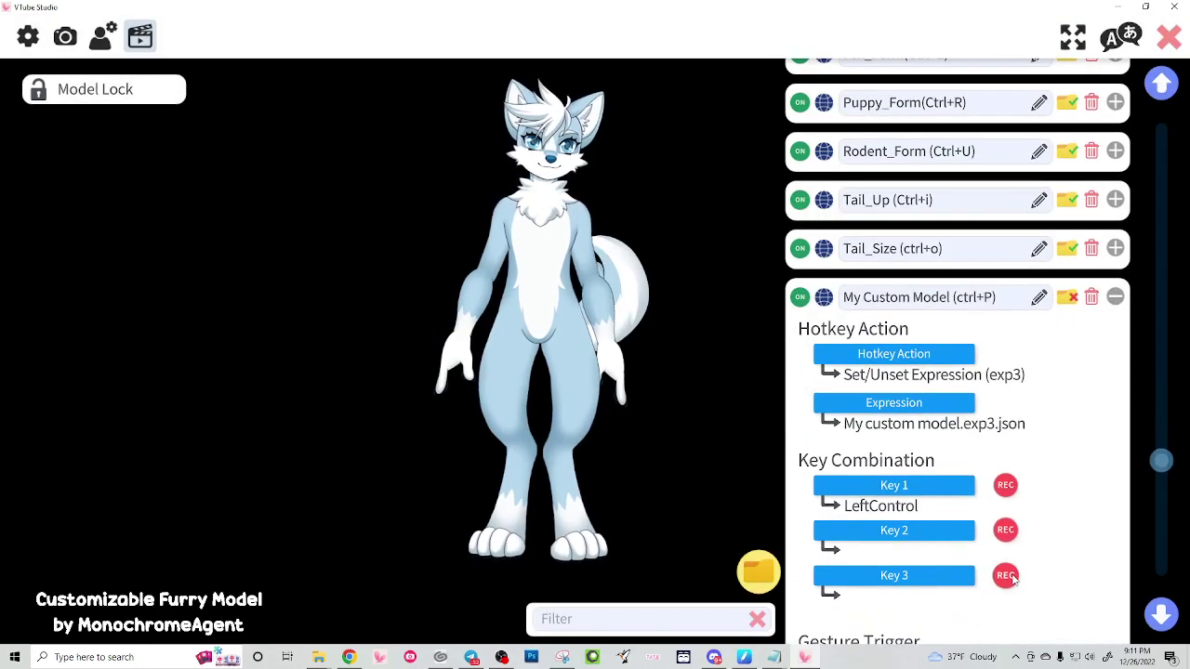
pyautogui.click(1005, 530)
pyautogui.press('p')
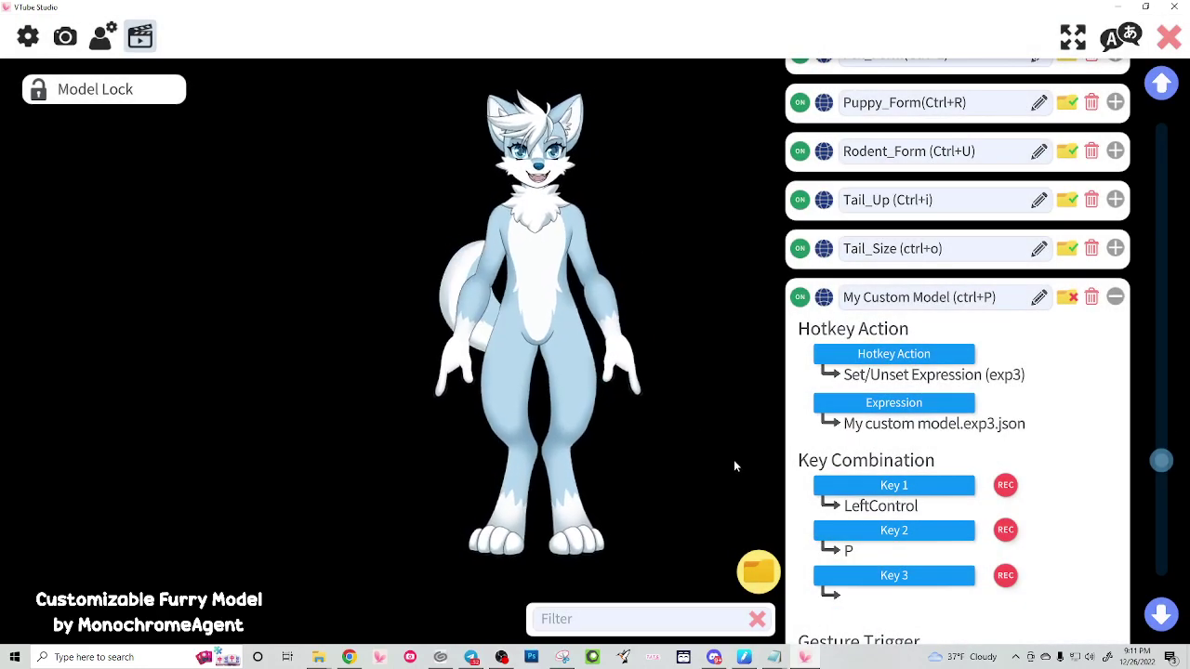
pyautogui.hotkey('ctrl', 'p')
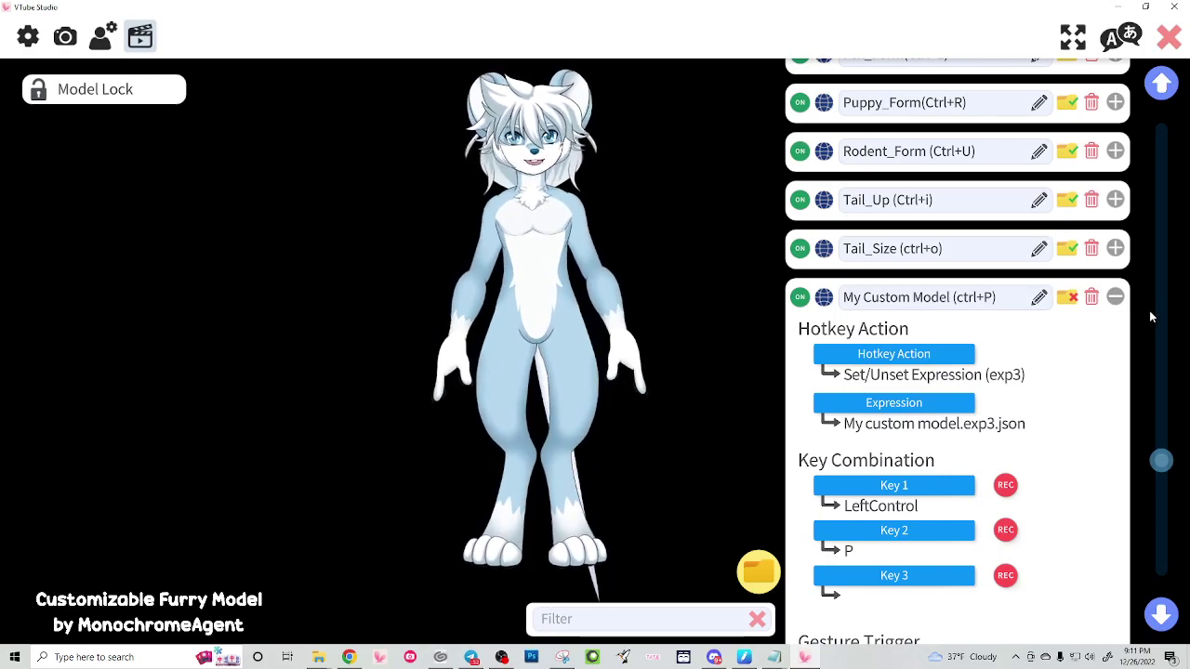
pyautogui.click(1115, 298)
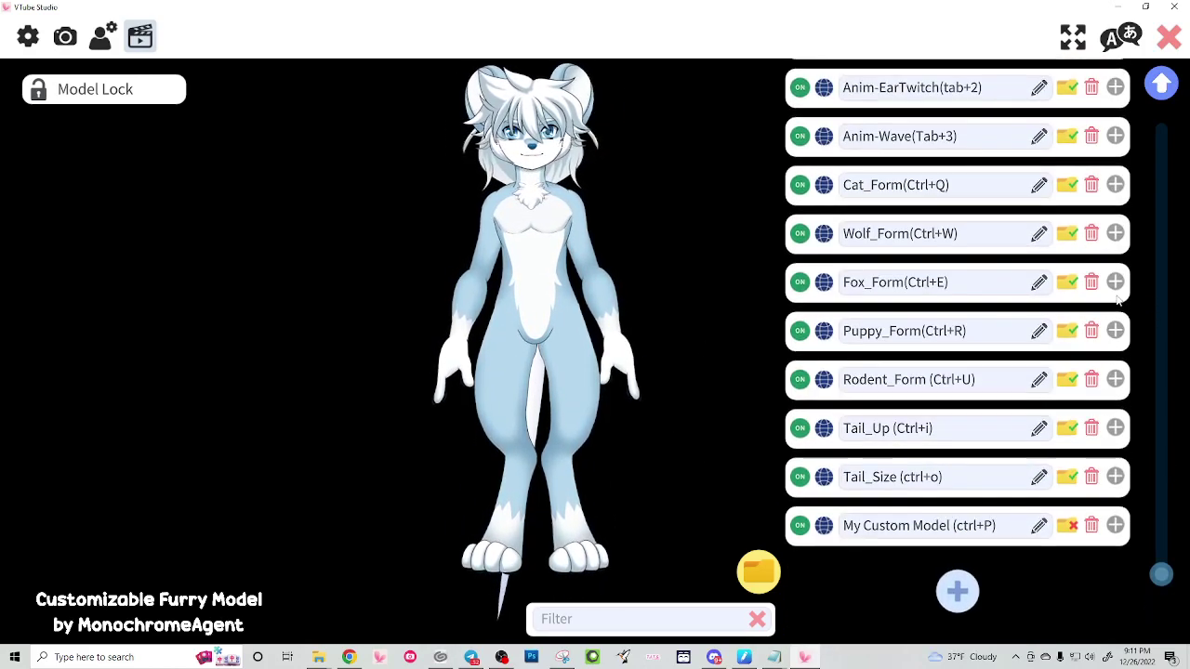